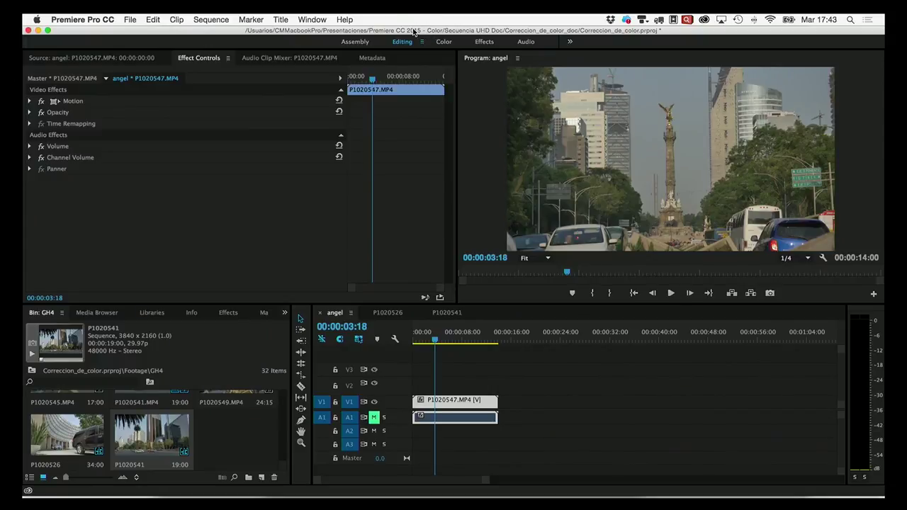
Preview the clip in the source view, then expand its Motion properties in Effect Controls
left_click(150, 58)
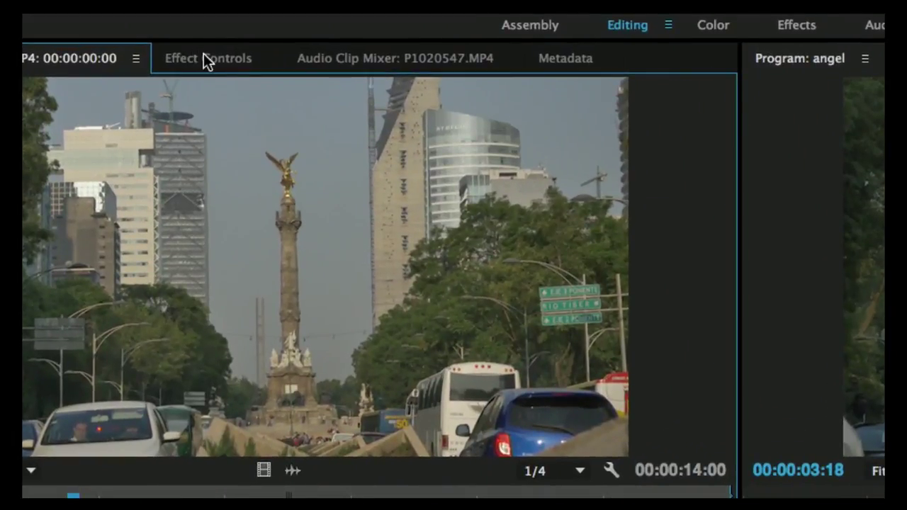
left_click(204, 58)
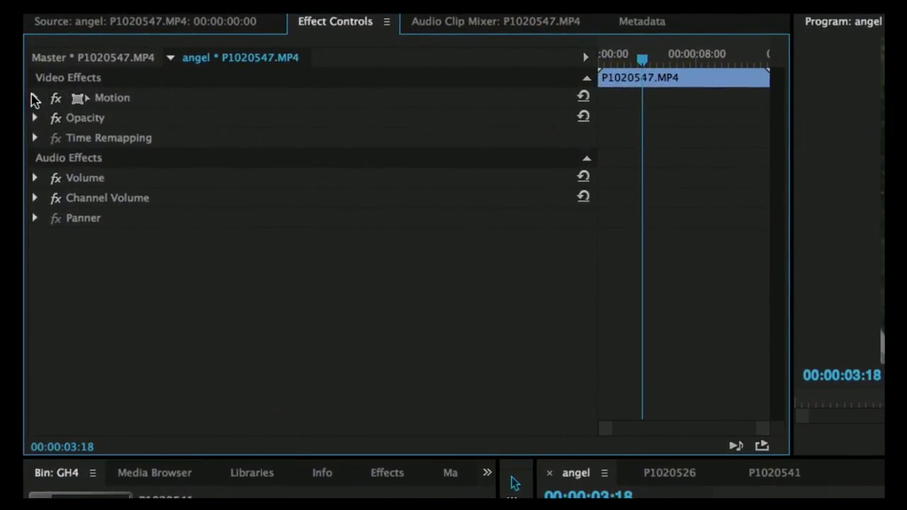
left_click(34, 98)
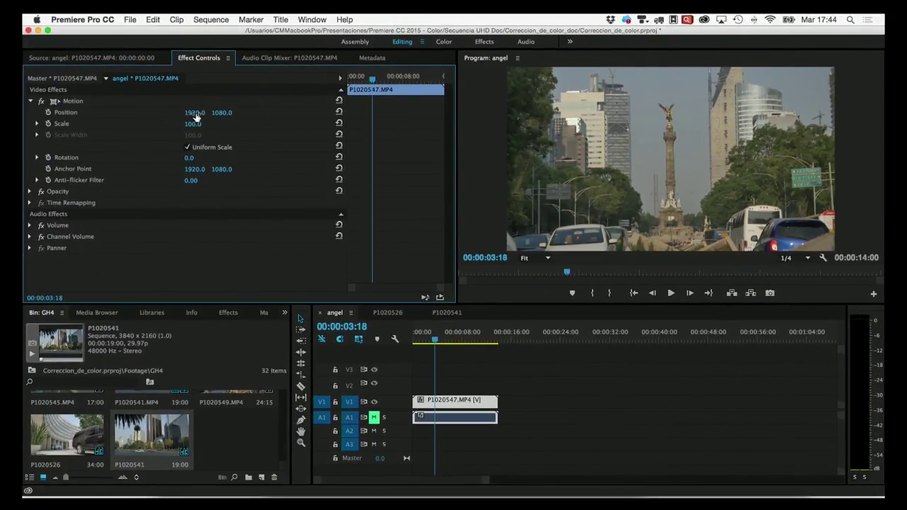
Nudge Position X, then Y, off-centre, undoing each to restore 1920, 1080
left_click_drag(196, 114, 197, 114)
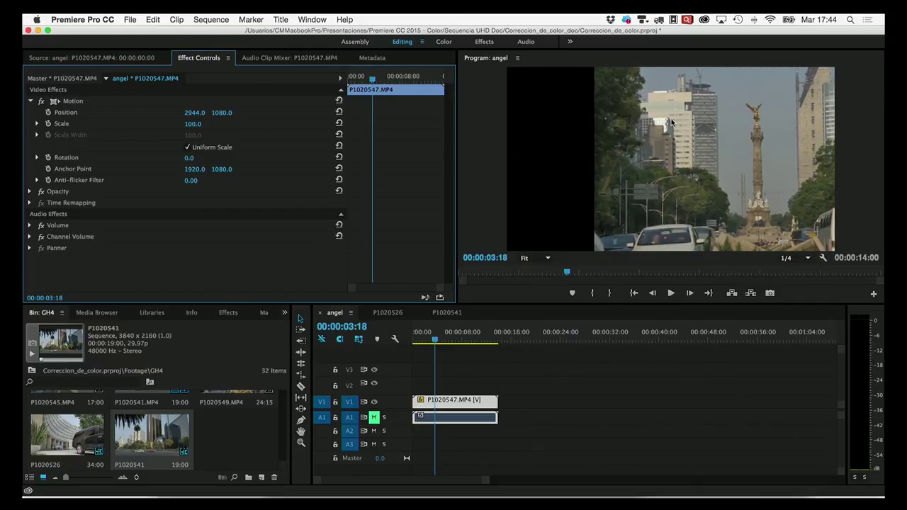
key("ctrl+z")
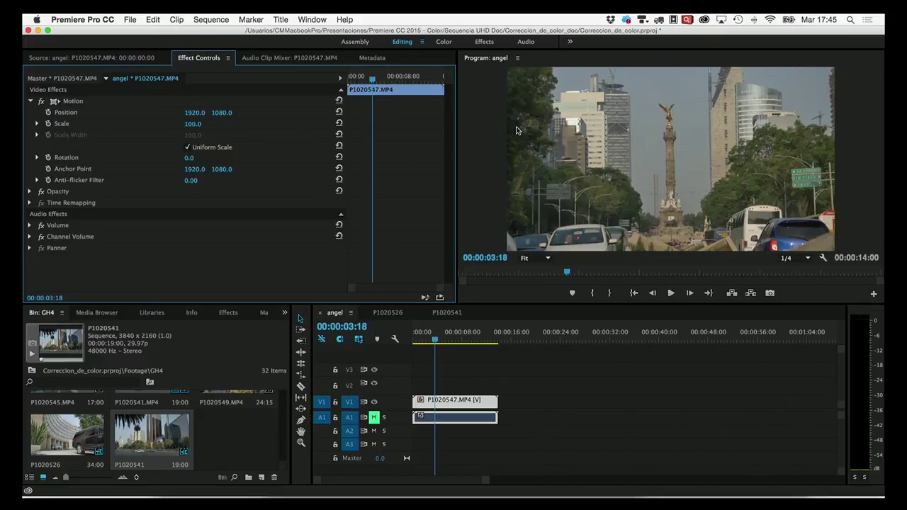
left_click_drag(221, 113, 222, 114)
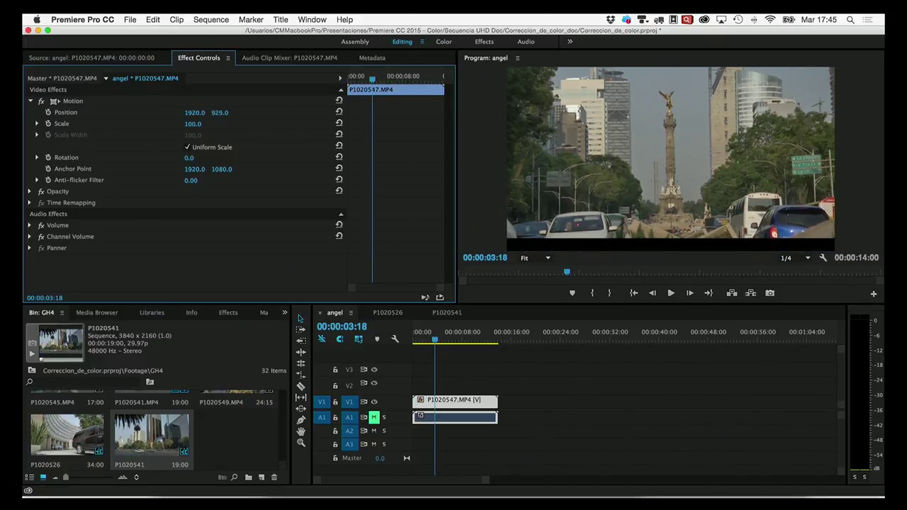
key("ctrl+z")
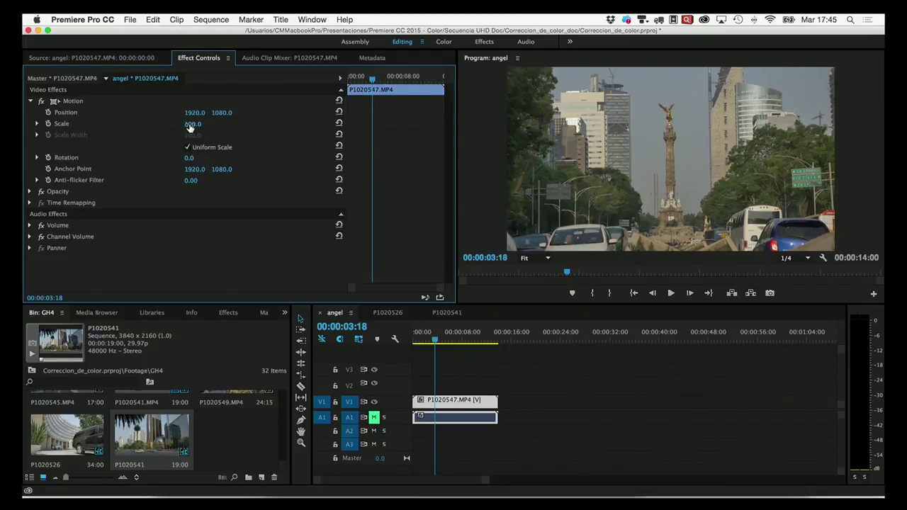
left_click_drag(191, 124, 185, 124)
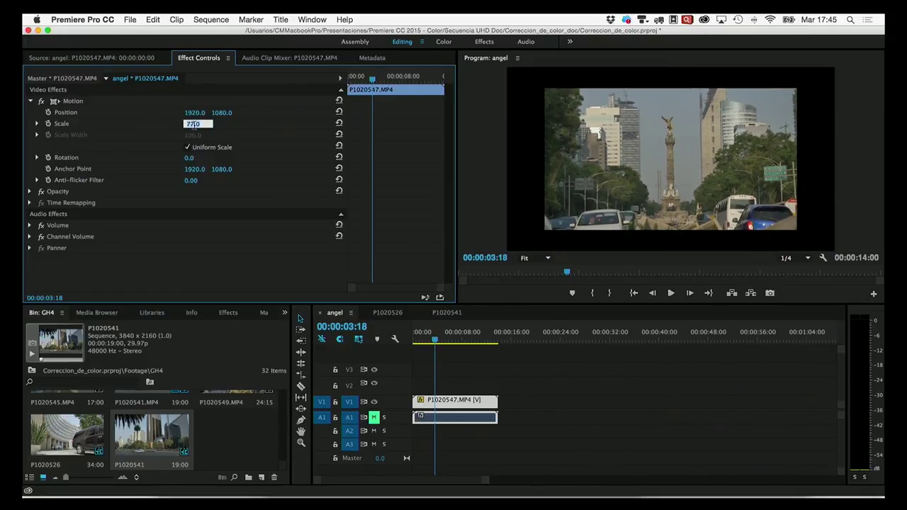
type("100")
key("Return")
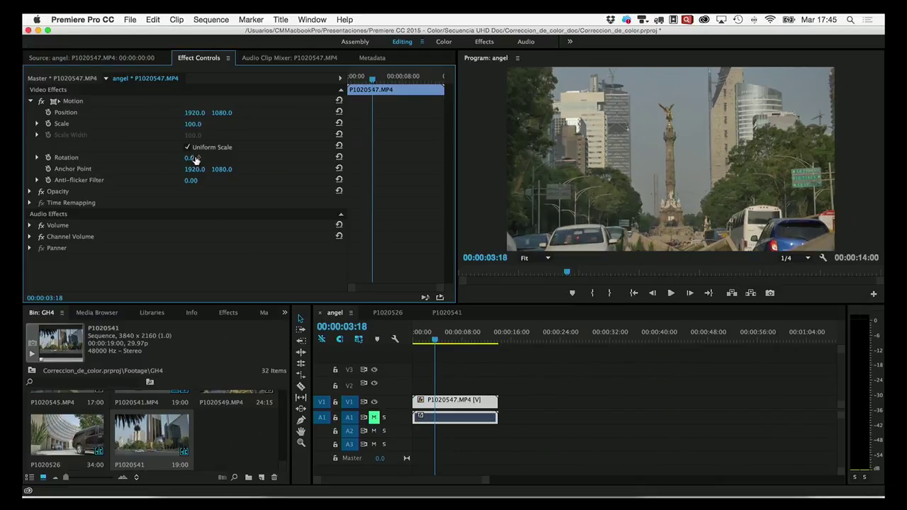
left_click_drag(190, 160, 166, 160)
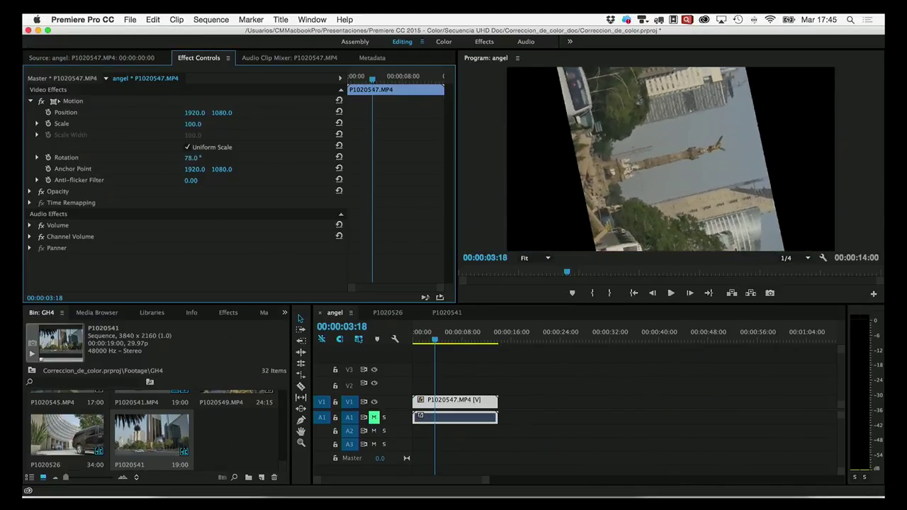
left_click_drag(193, 158, 202, 160)
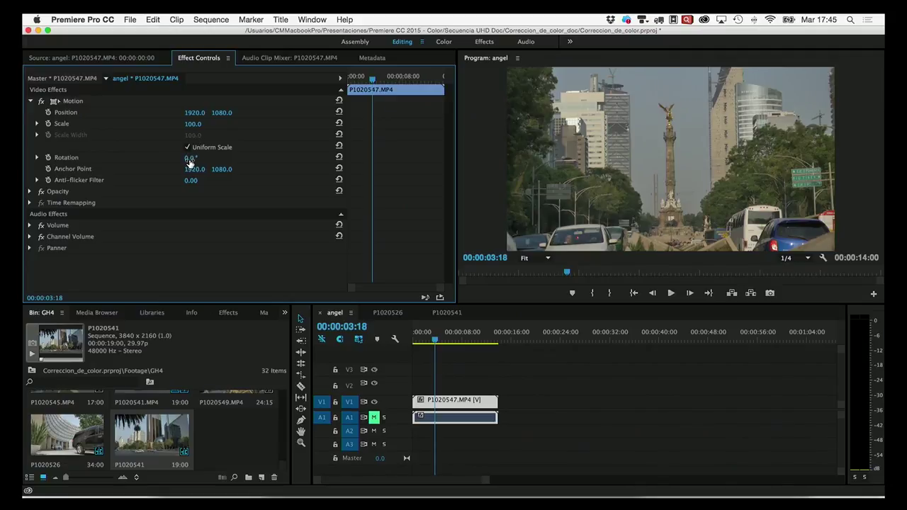
left_click_drag(190, 159, 203, 159)
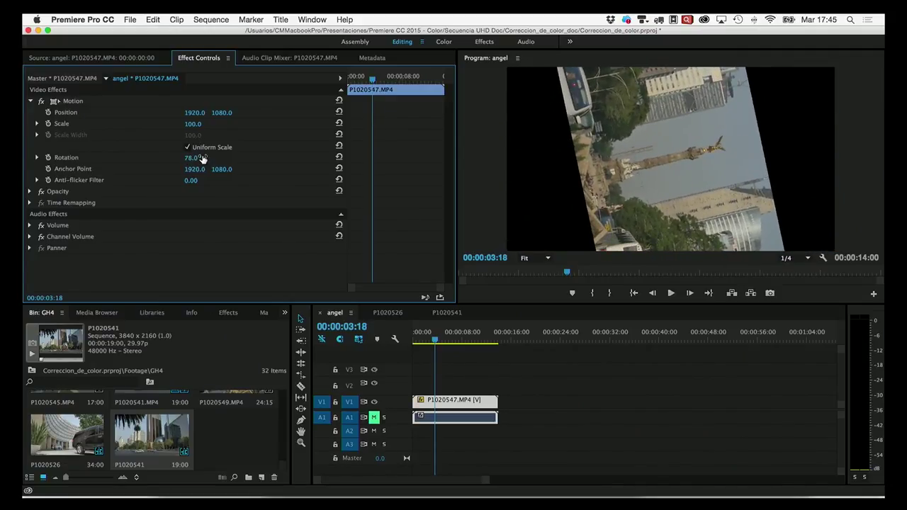
left_click(202, 158)
type("0")
key("Return")
mouse_move(195, 168)
left_mouse_down()
mouse_move(234, 169)
mouse_move(193, 157)
mouse_move(119, 157)
left_mouse_up()
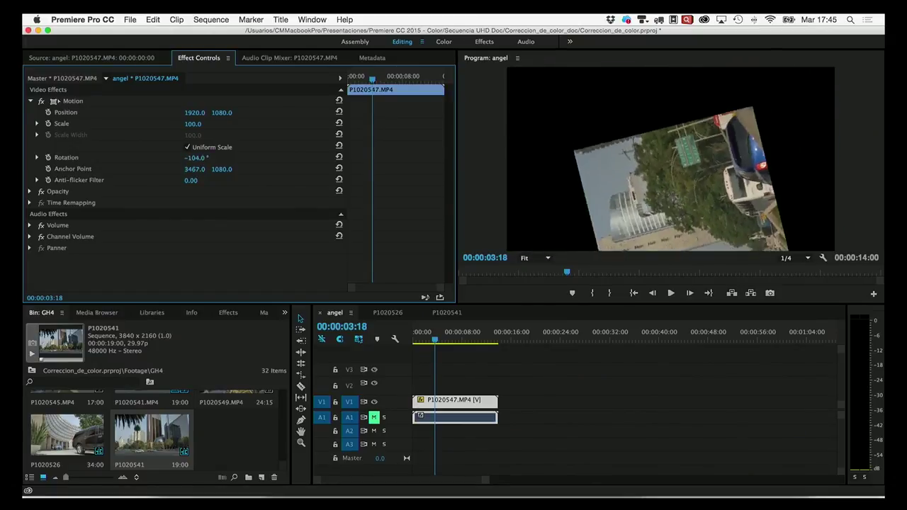
left_click_drag(118, 157, 202, 159)
key("super+z")
key("super+z")
key("super+z")
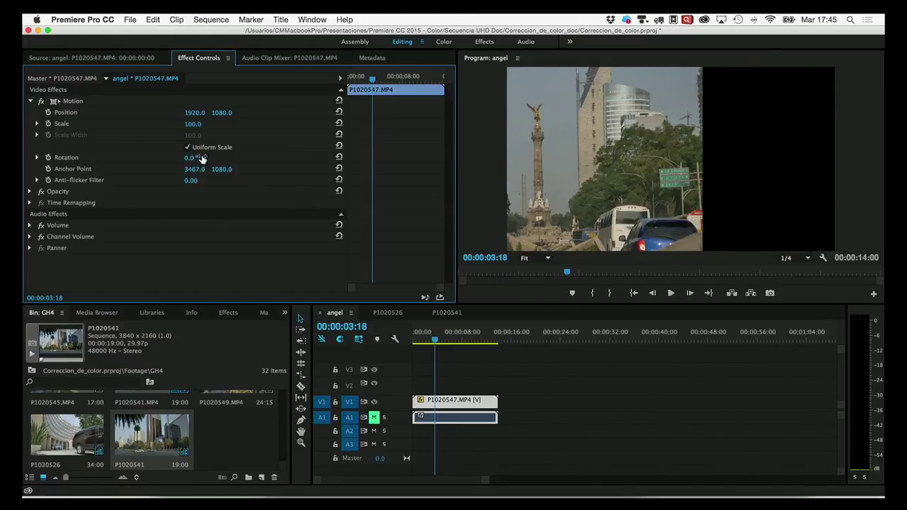
key("super+z")
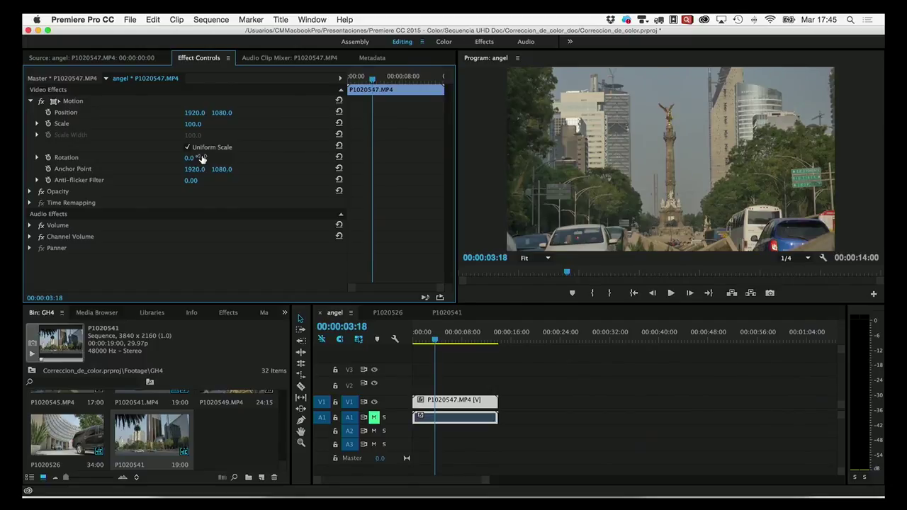
Expand Opacity, set it to 95%, then scrub it back to 100%
left_click(30, 193)
scroll(120, 179, "down", 1)
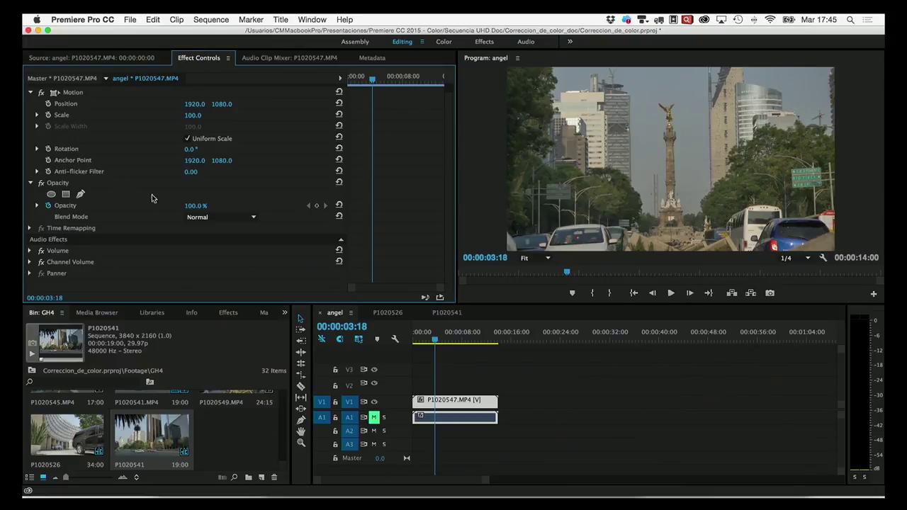
left_click(193, 206)
type("95")
key("Return")
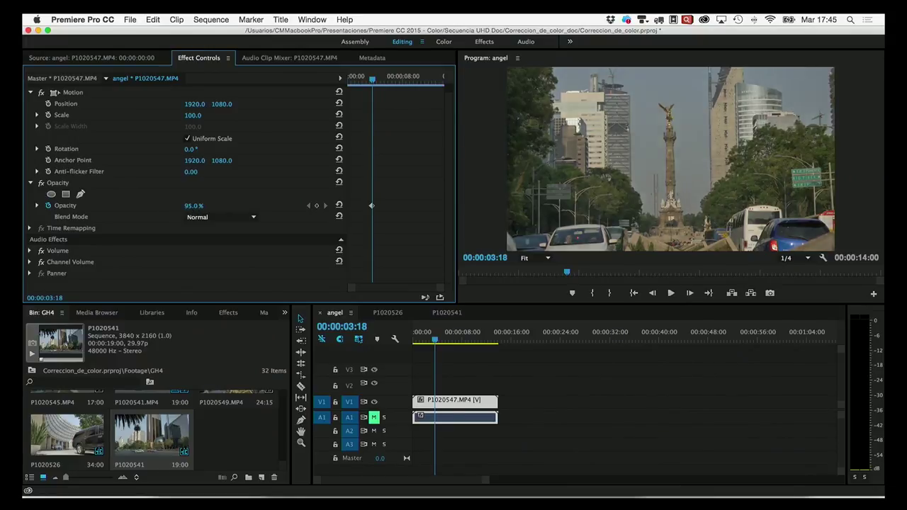
left_click_drag(193, 206, 196, 205)
Check the Blend Mode list, keep Normal, and expand Time Remapping
left_click(206, 219)
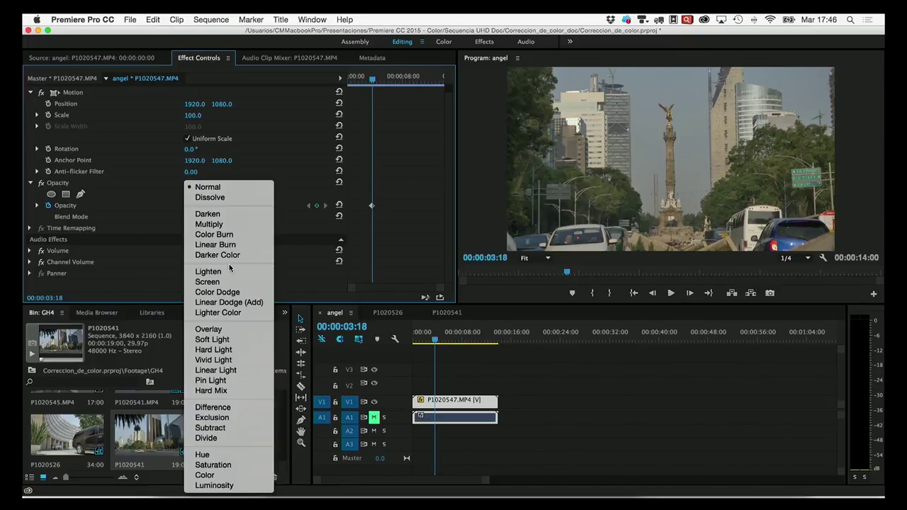
left_click(160, 219)
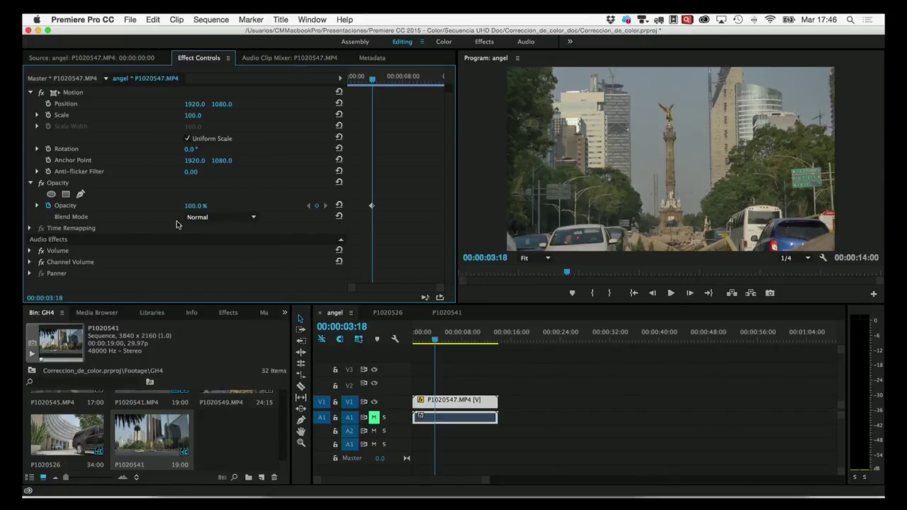
left_click(30, 228)
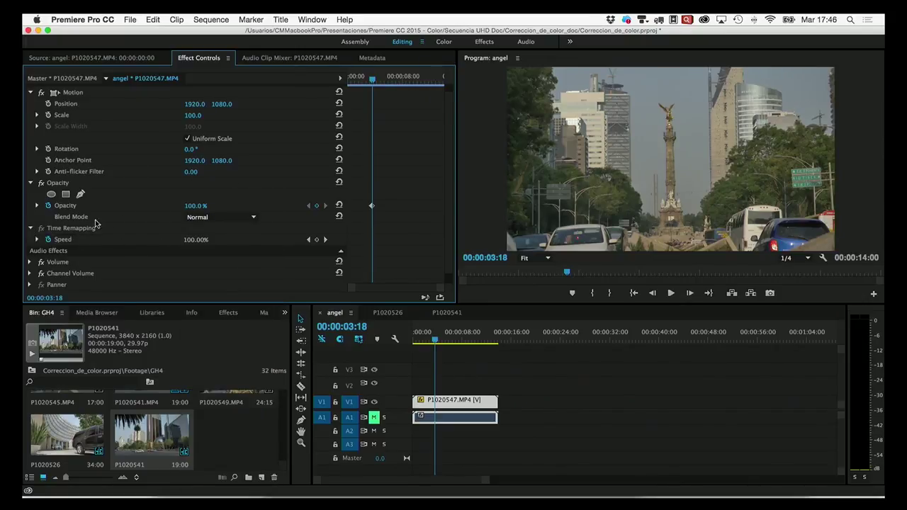
Drag the clip speed down to 86% on the velocity graph, preview, then undo
scroll(95, 225, "down", 1)
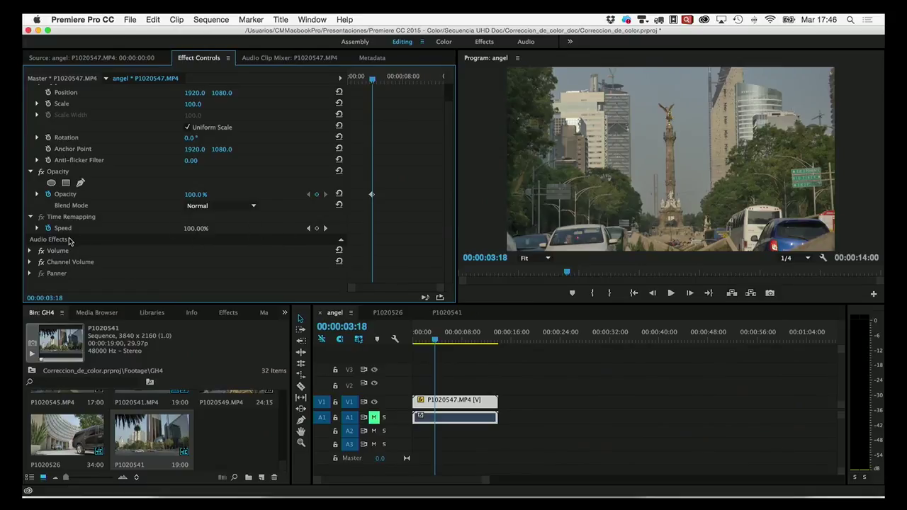
left_click(37, 228)
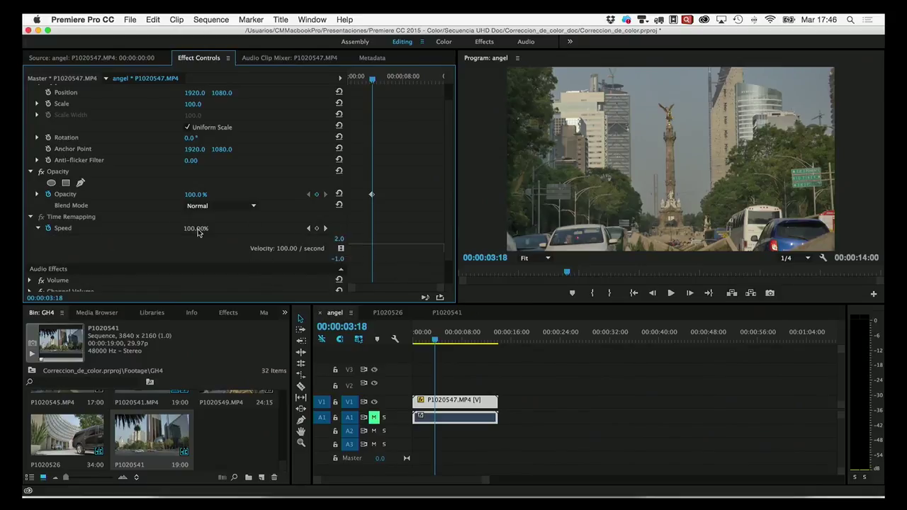
left_click_drag(365, 248, 362, 274)
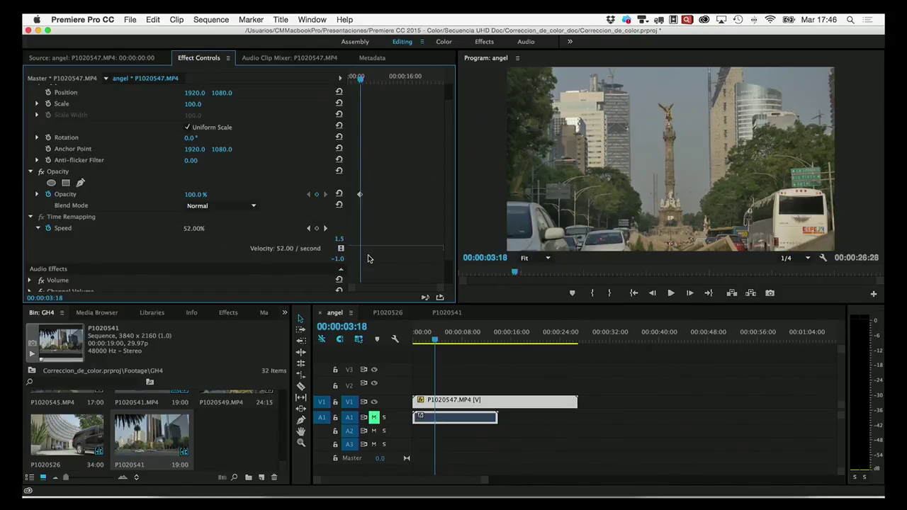
key("space")
key("space")
key("ctrl+z")
key("ctrl+z")
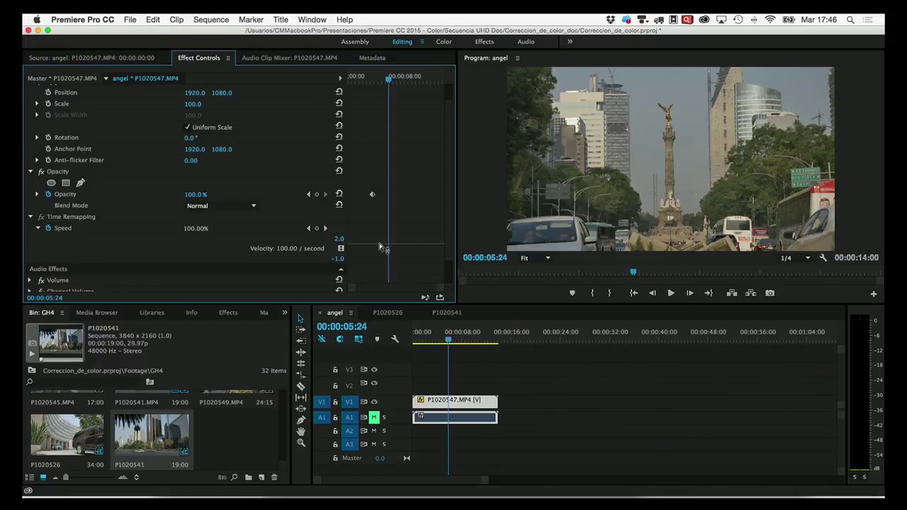
Try 187% speed, replay the sequence from the start, then undo back to 100%
left_click_drag(379, 246, 380, 234)
key("space")
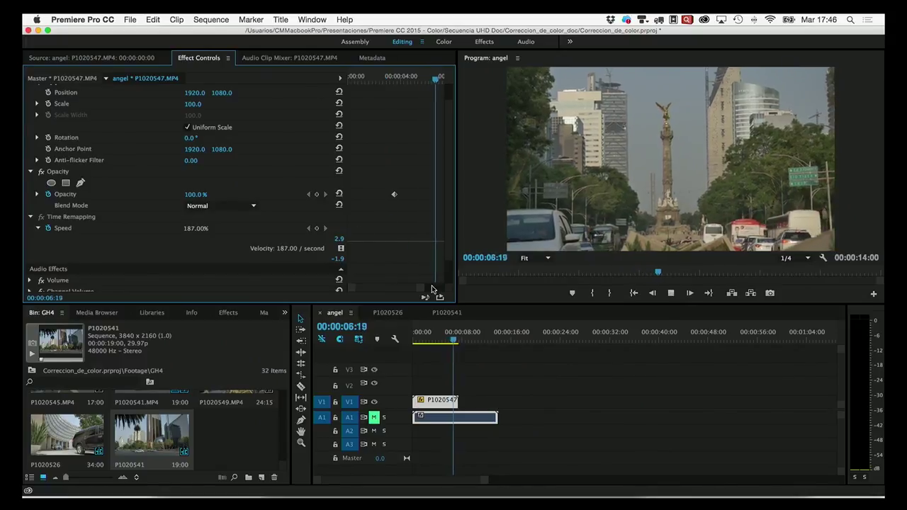
key("space")
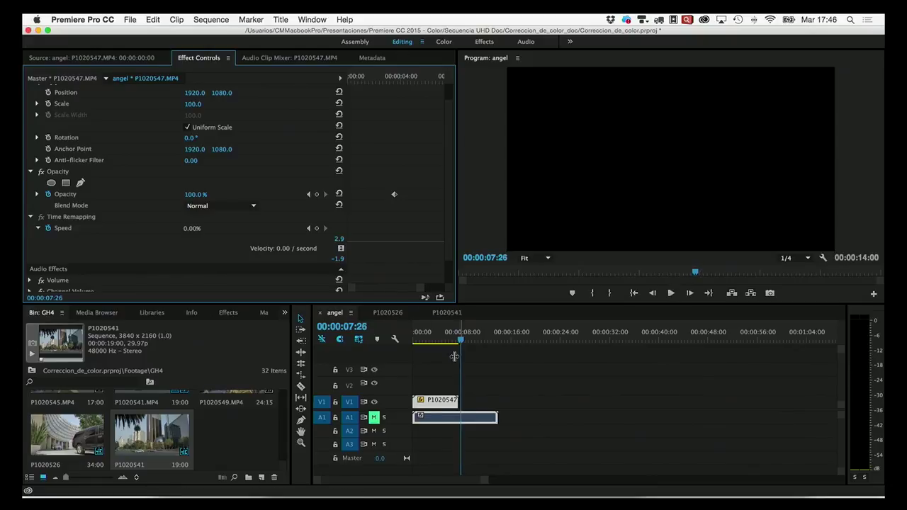
left_click(415, 338)
key("space")
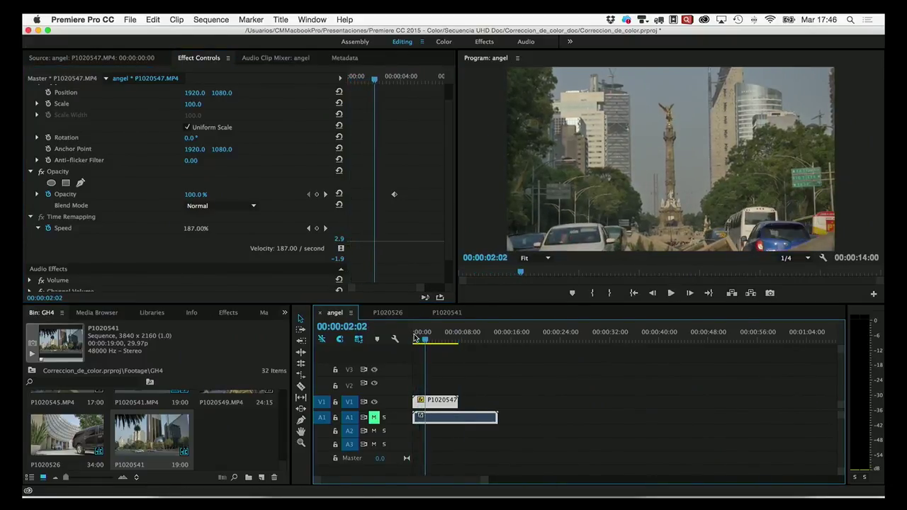
key("ctrl+z")
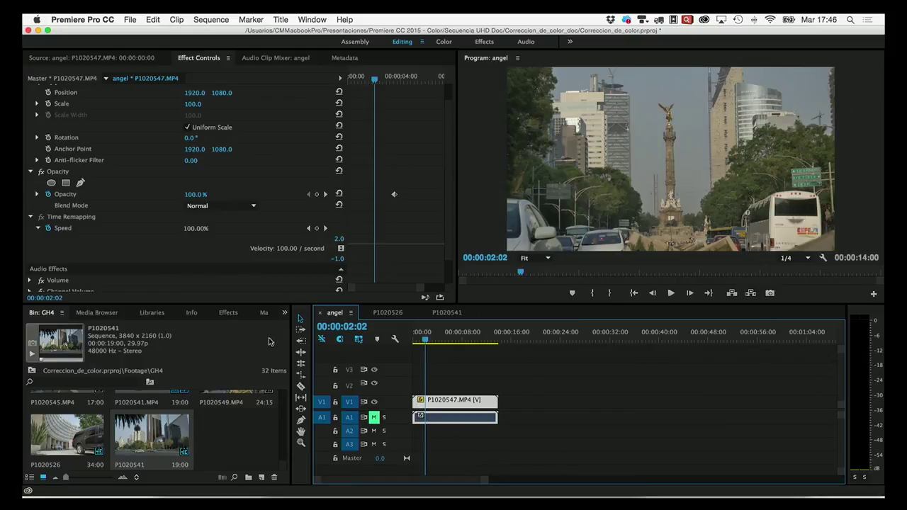
Collapse Time Remapping, Opacity and Motion in Effect Controls
left_click(29, 220)
left_click(30, 218)
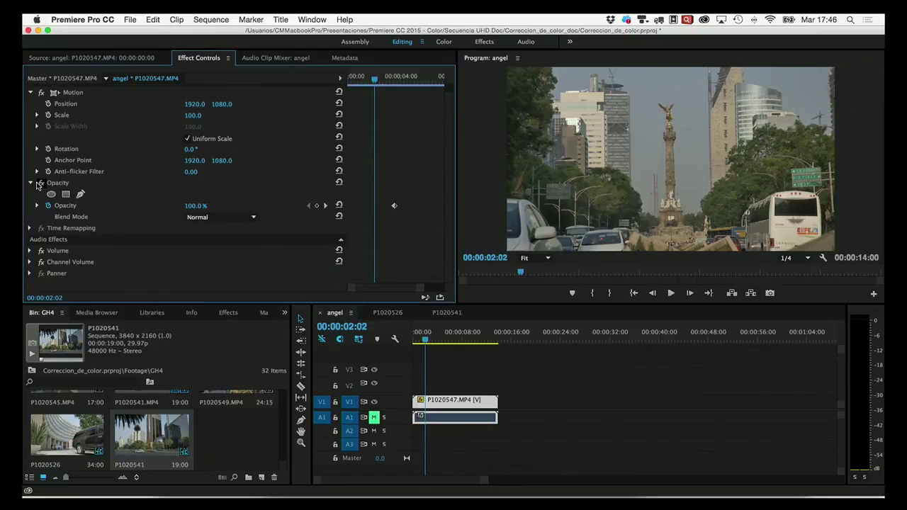
left_click(31, 182)
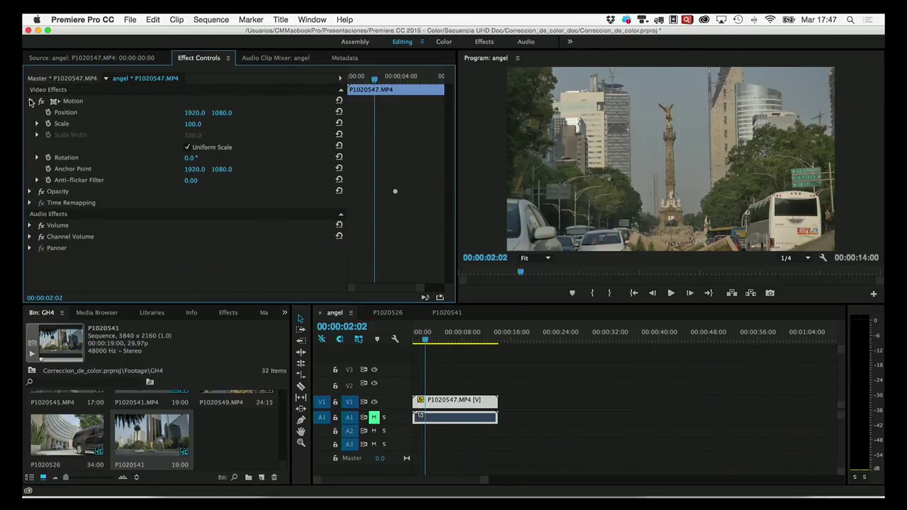
left_click(30, 101)
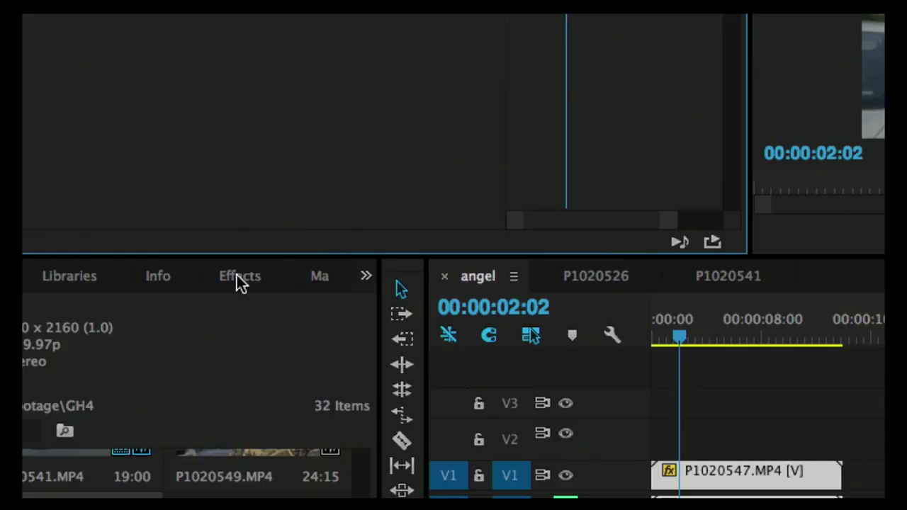
In the Effects library, fold Lumetri Presets and Video Effects and clear the 'lumet' search
left_click(238, 277)
type("lumet")
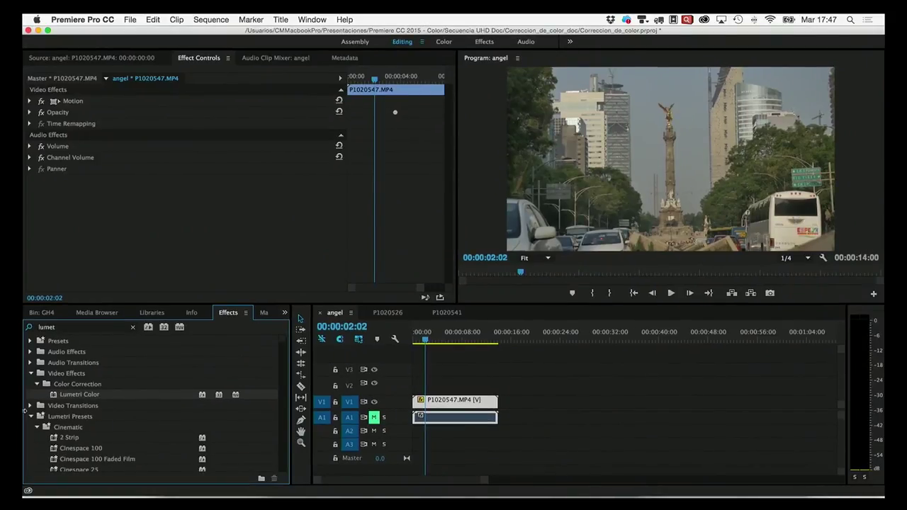
left_click(31, 417)
left_click(31, 374)
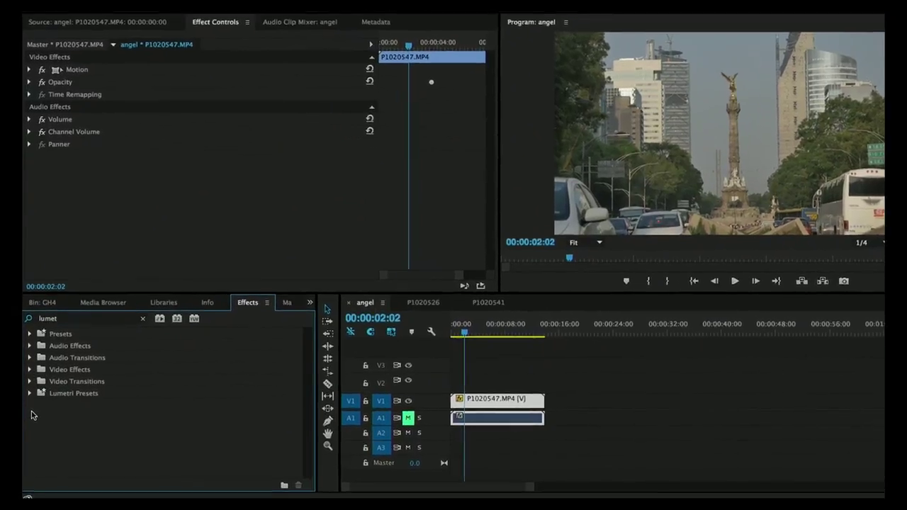
left_click(141, 321)
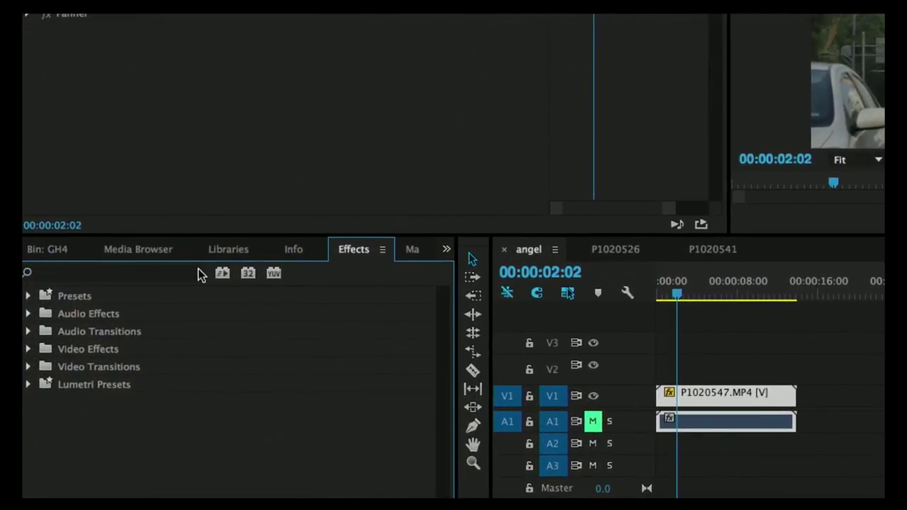
Browse the Presets folder and its Bevel Edges presets, then fold Presets away
left_click(28, 296)
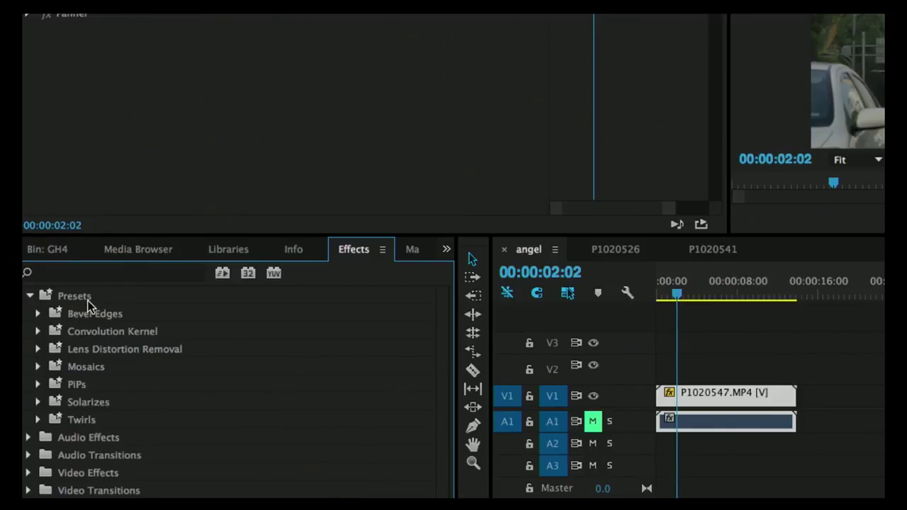
left_click(39, 313)
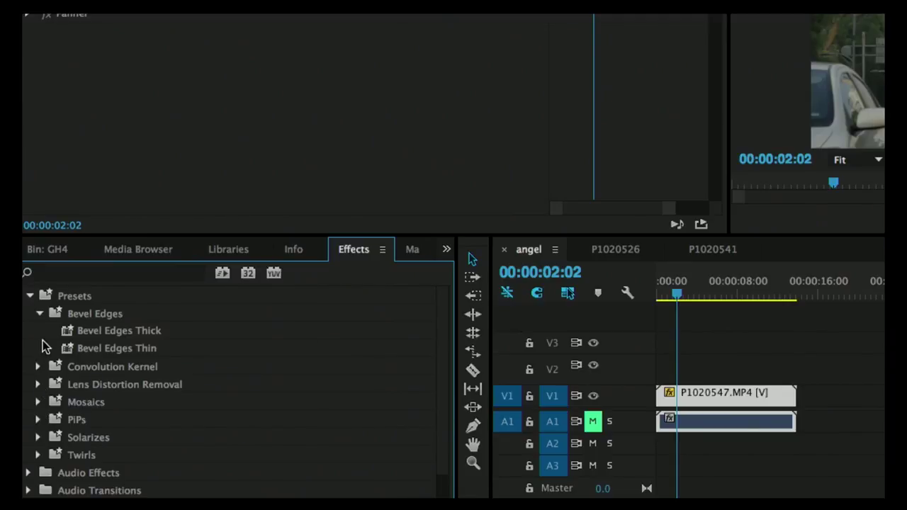
left_click(39, 313)
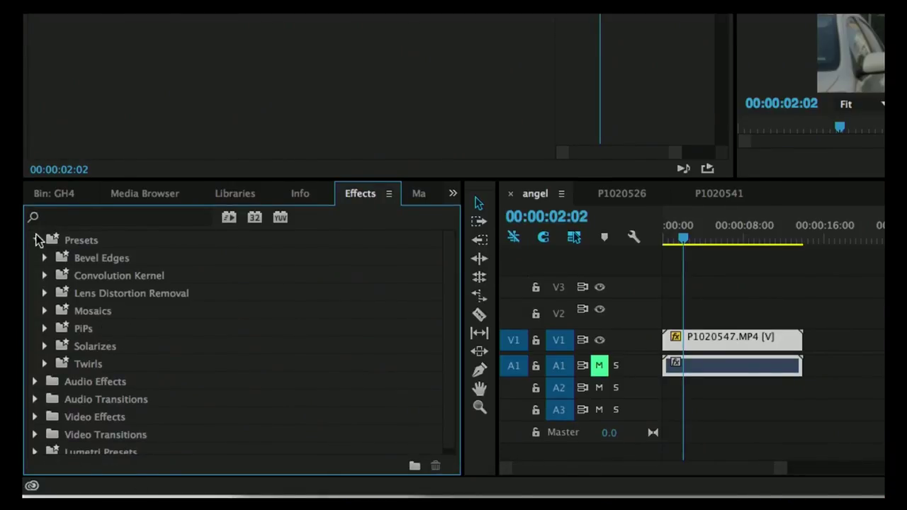
left_click(36, 240)
Expand Audio Effects, scroll through its full list, then collapse it
left_click(35, 258)
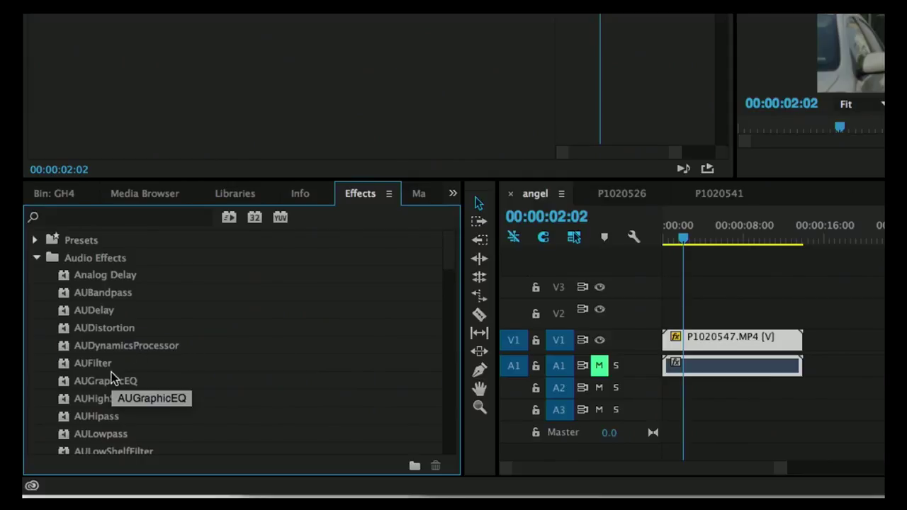
scroll(177, 380, "down", 3)
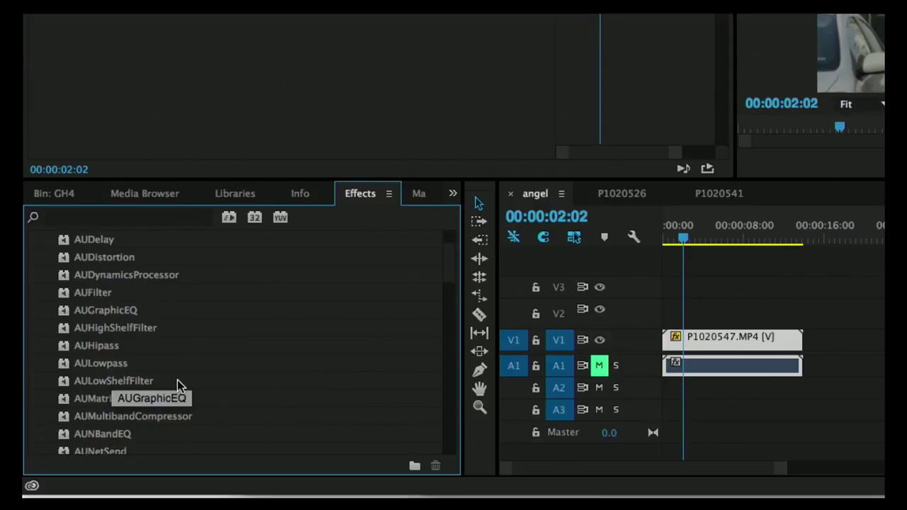
scroll(187, 389, "down", 5)
scroll(187, 389, "down", 2)
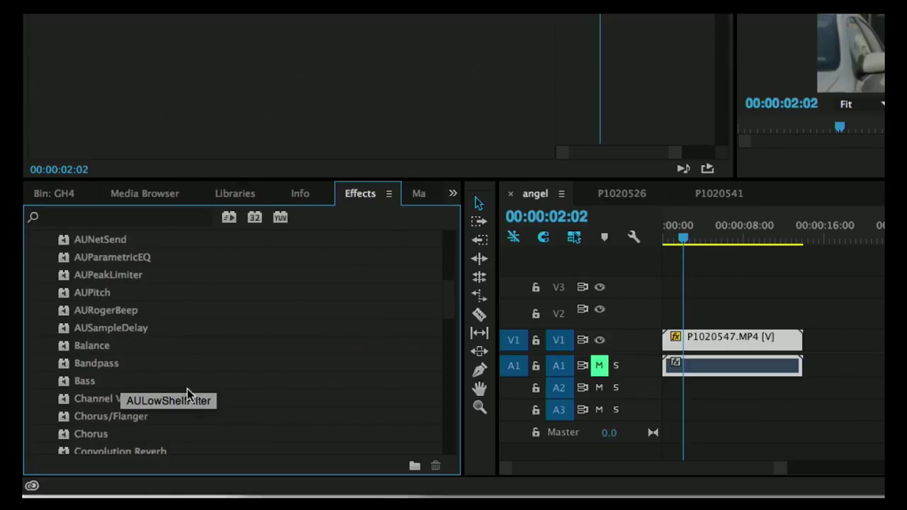
scroll(187, 389, "down", 3)
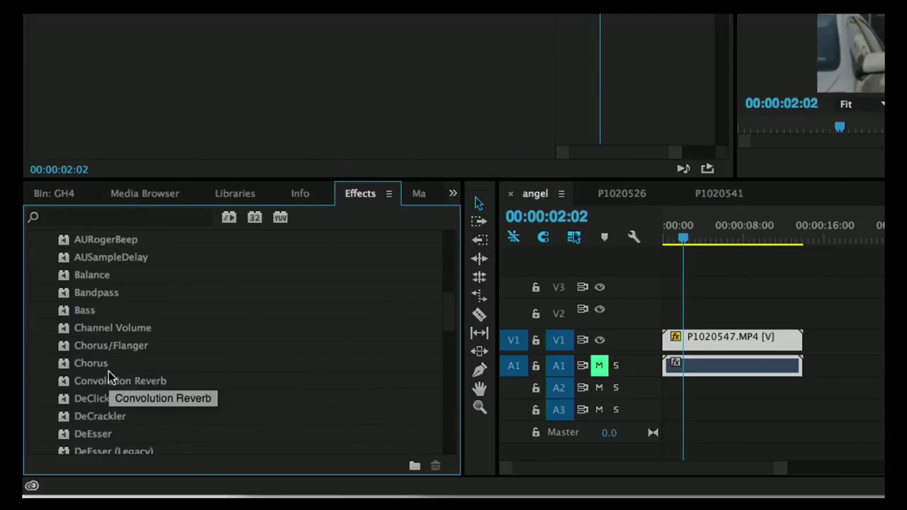
scroll(106, 415, "down", 3)
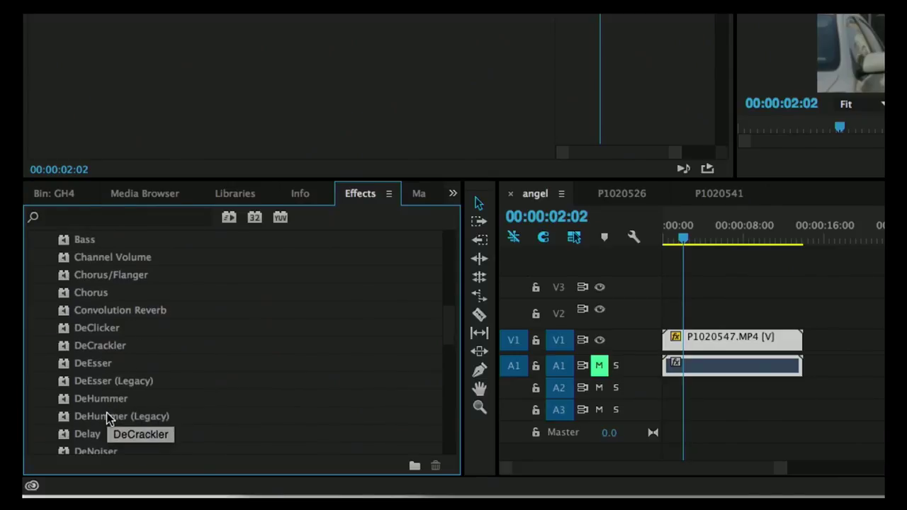
scroll(165, 416, "down", 2)
scroll(166, 419, "down", 3)
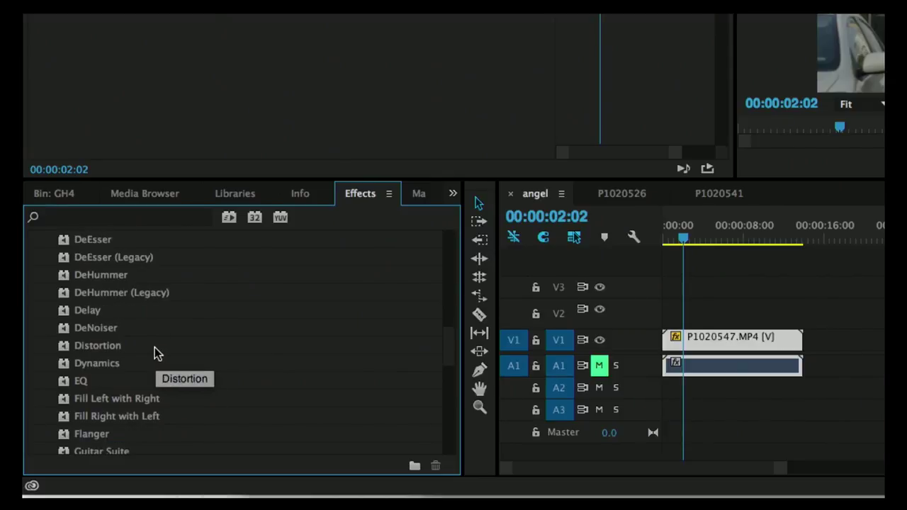
scroll(158, 355, "down", 4)
scroll(158, 354, "down", 3)
scroll(158, 354, "down", 2)
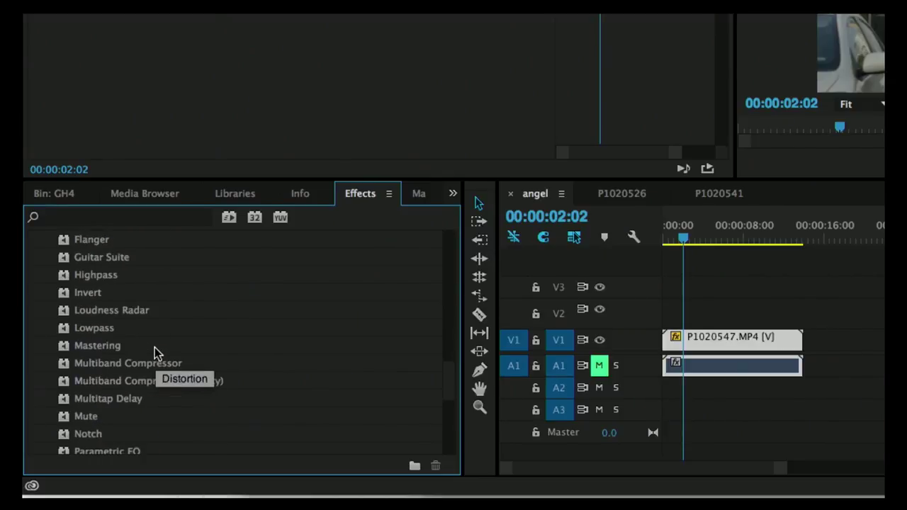
scroll(158, 354, "down", 1)
scroll(157, 355, "down", 3)
scroll(157, 355, "down", 3)
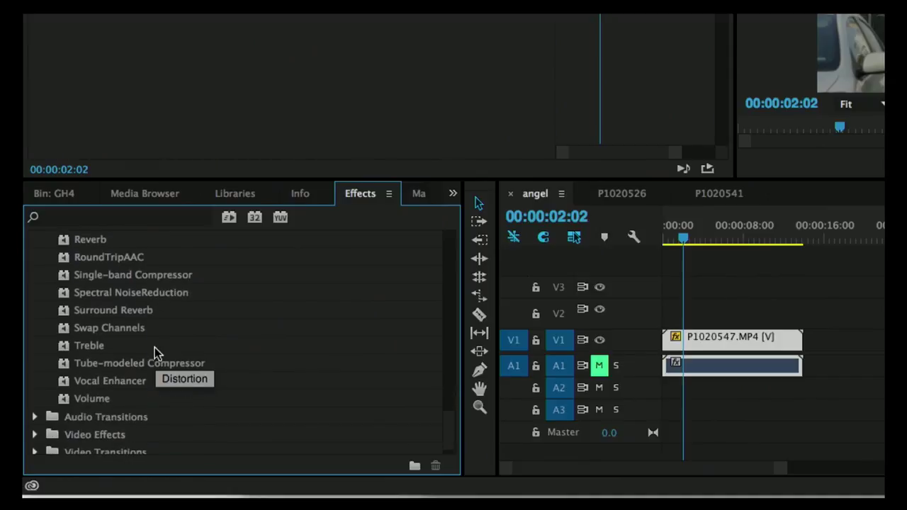
scroll(158, 354, "up", 10)
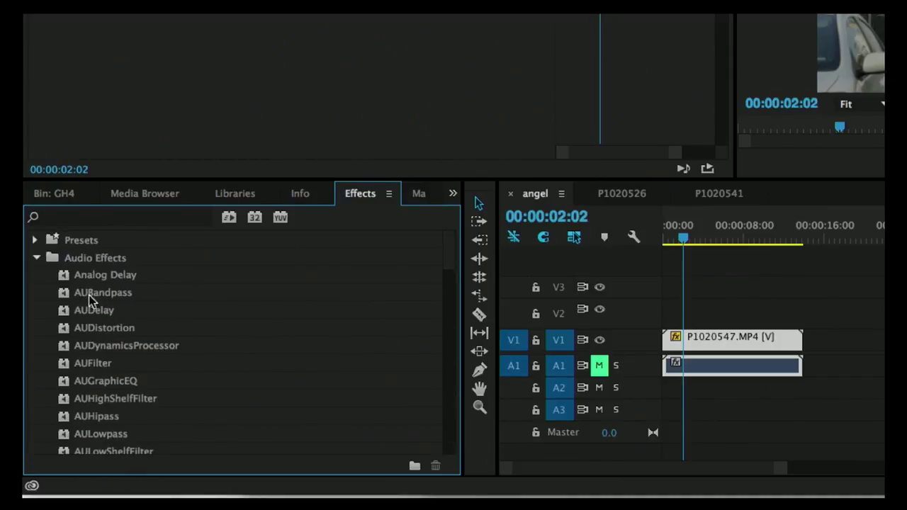
left_click(34, 259)
Peek into Audio Transitions > Crossfade, collapse it, and expand Video Effects
left_click(85, 275)
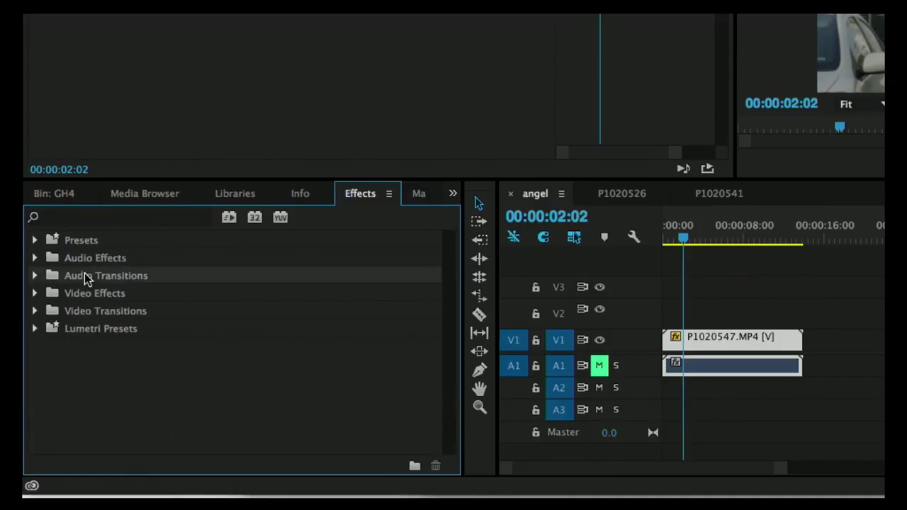
left_click(35, 276)
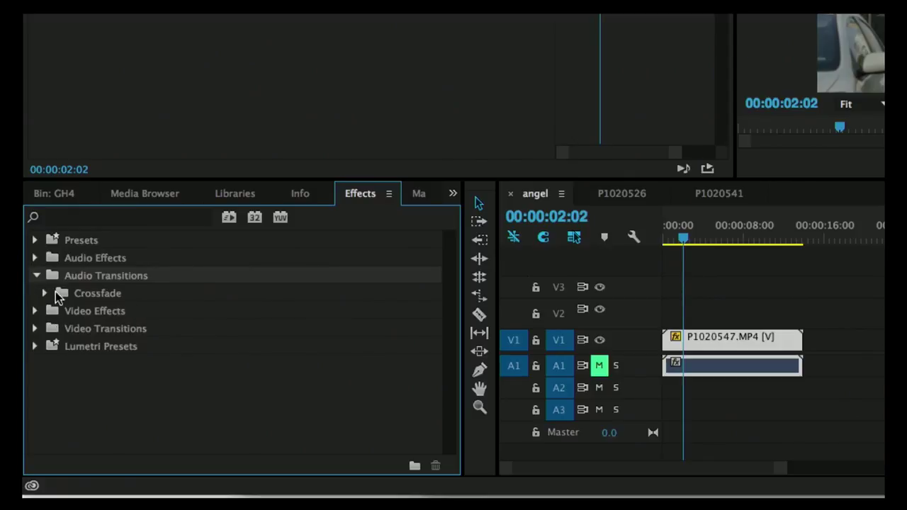
left_click(46, 292)
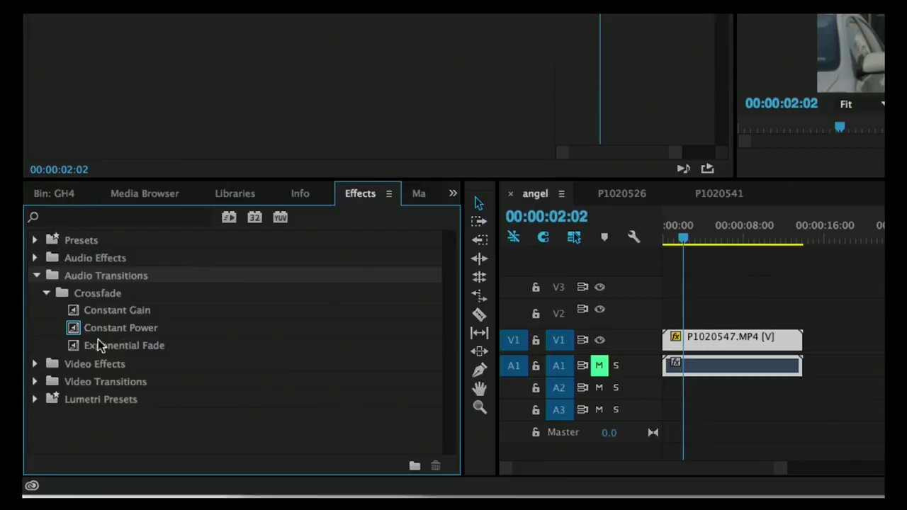
left_click(35, 276)
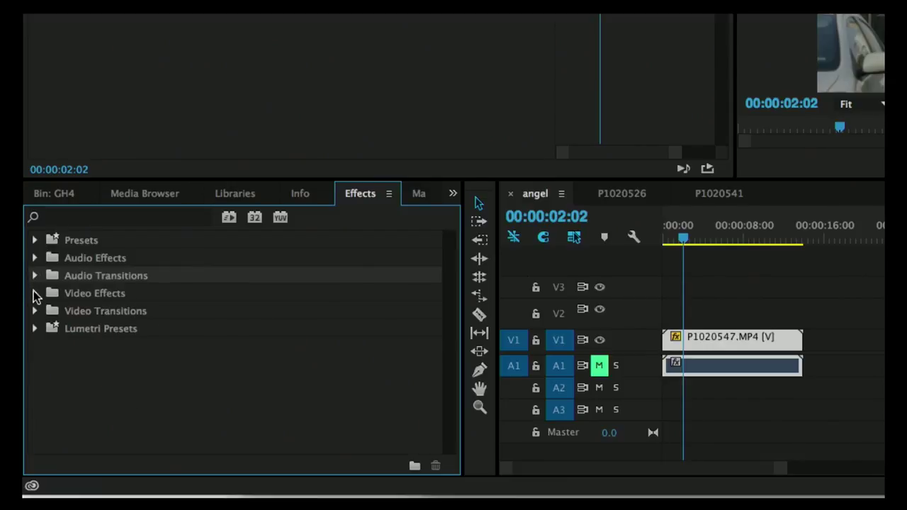
left_click(35, 293)
scroll(100, 305, "down", 1)
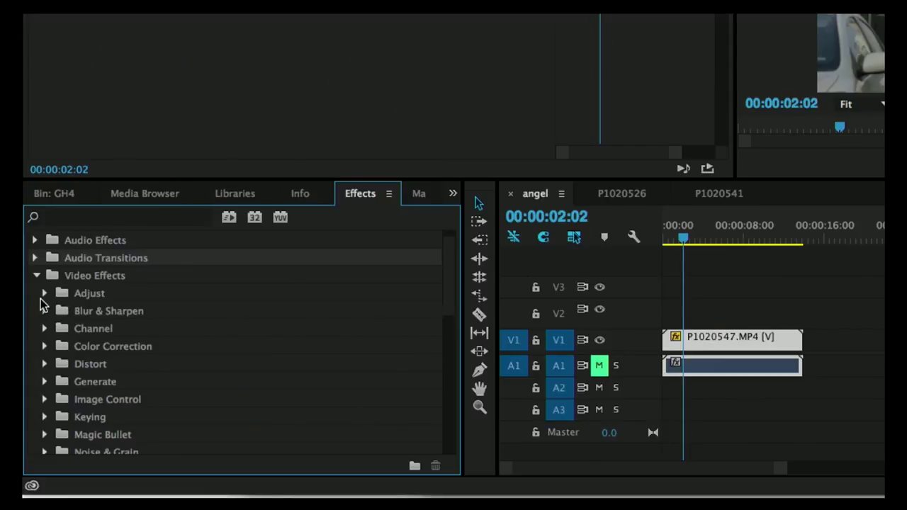
Open and close the Adjust, Blur & Sharpen and Channel effect categories
left_click(44, 294)
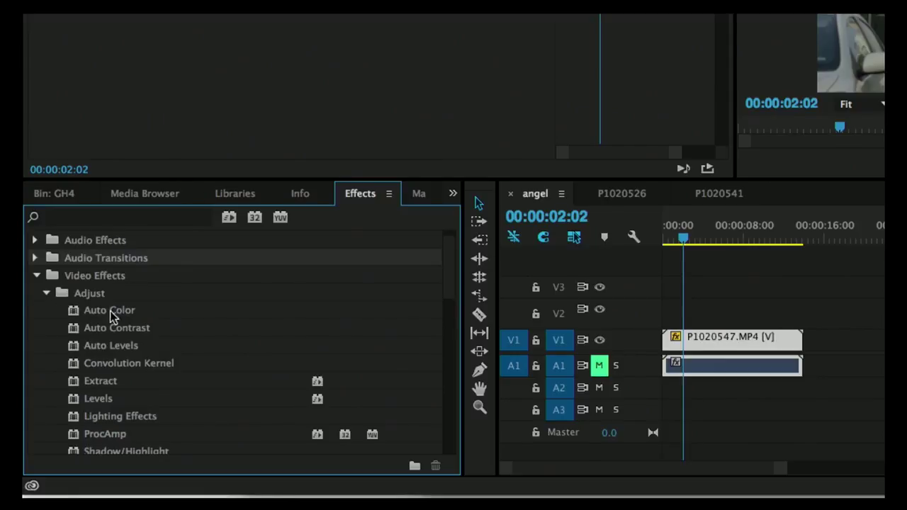
scroll(128, 324, "down", 2)
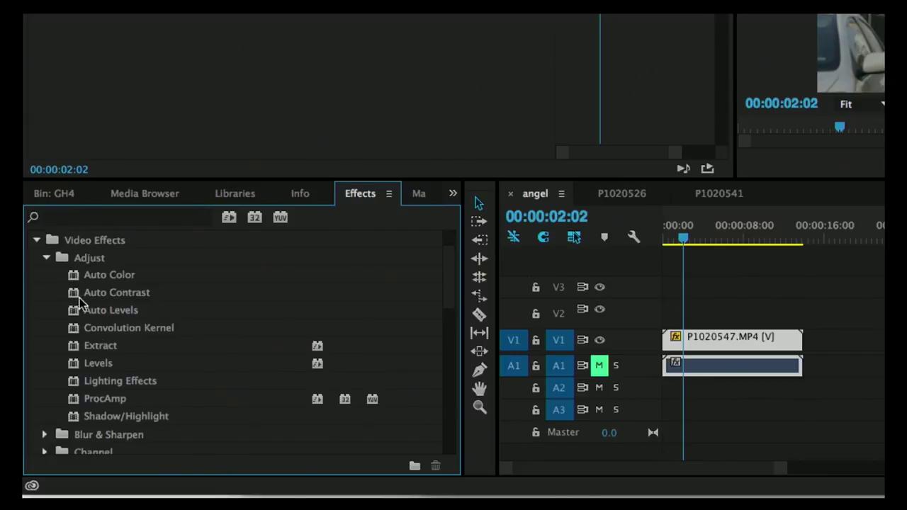
left_click(46, 258)
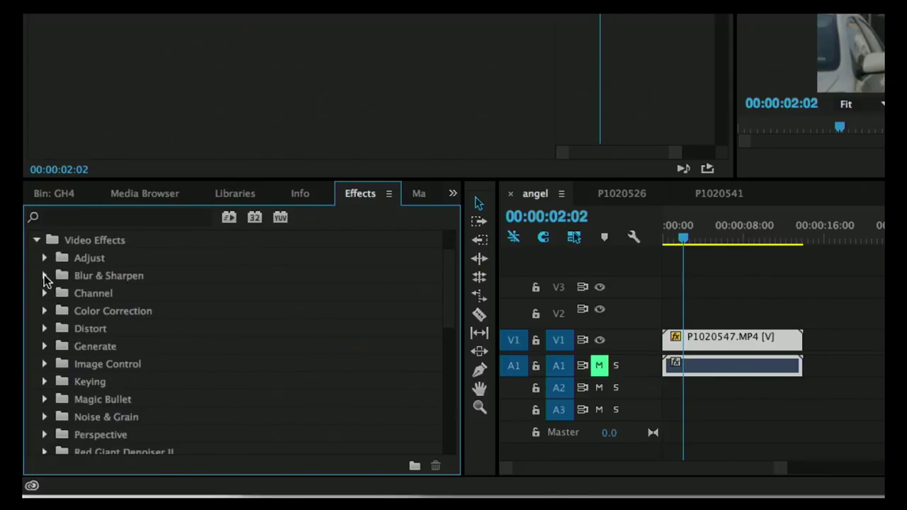
left_click(44, 275)
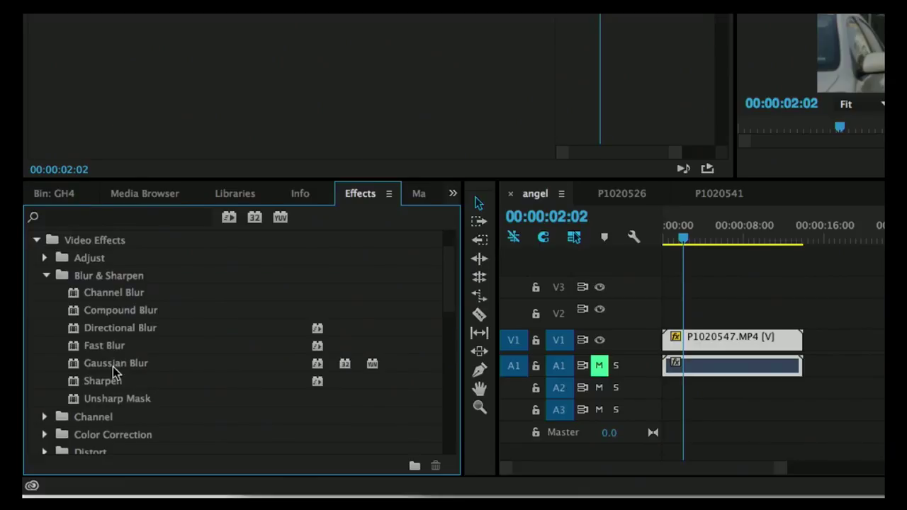
left_click(45, 275)
left_click(45, 294)
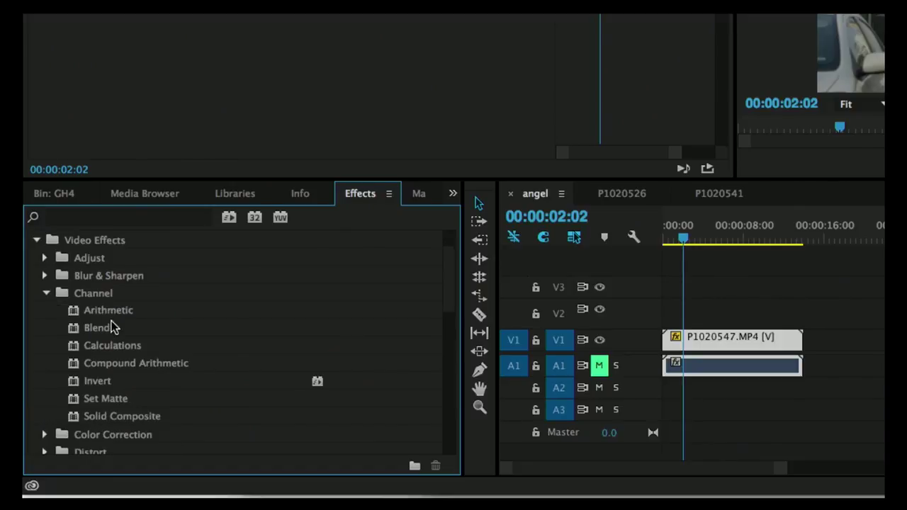
left_click(46, 293)
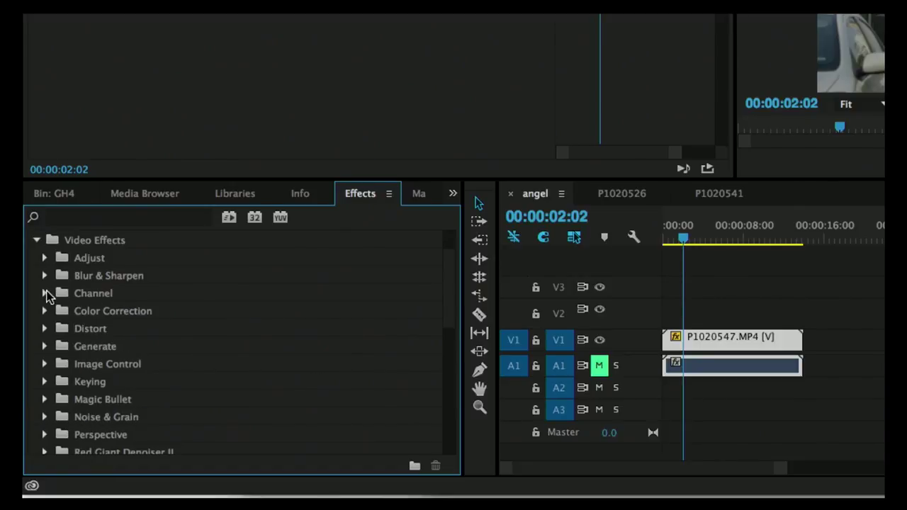
Expand the Color Correction and Distort effect categories
left_click(45, 311)
scroll(84, 329, "down", 5)
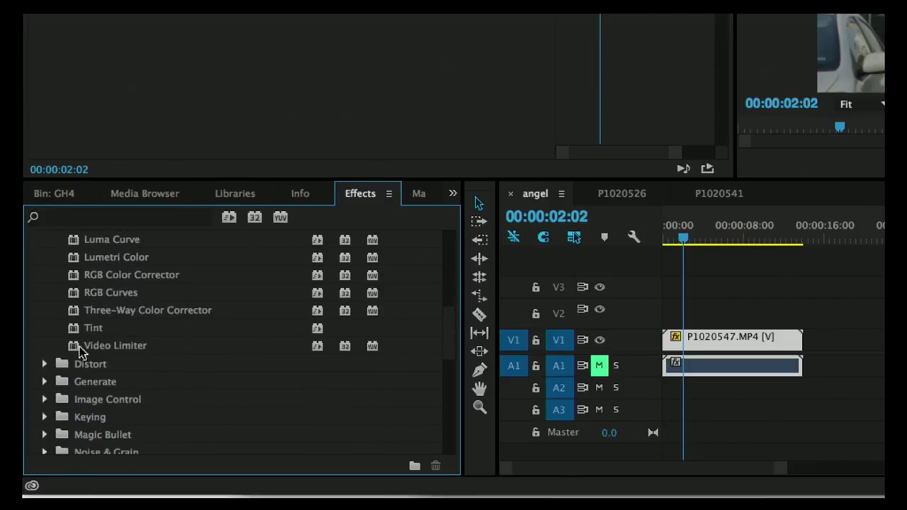
left_click(44, 365)
scroll(93, 365, "down", 3)
scroll(94, 370, "down", 4)
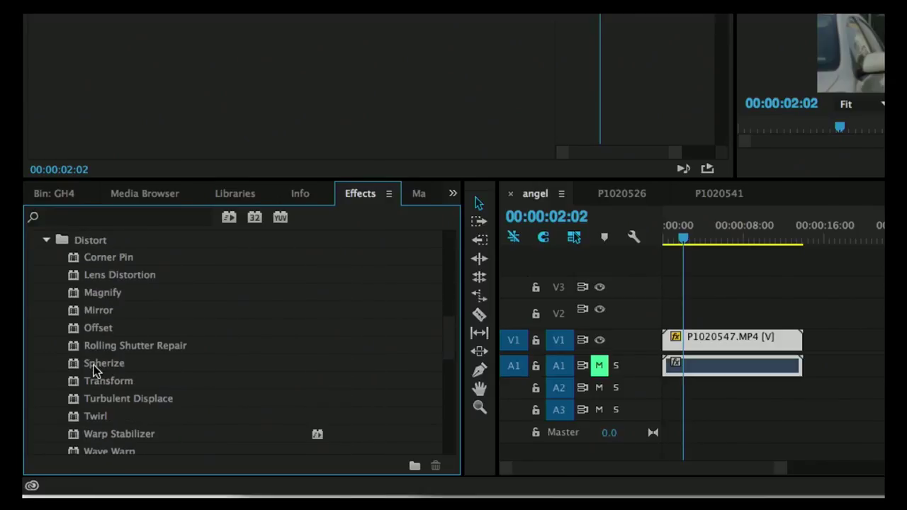
scroll(92, 366, "down", 3)
scroll(95, 373, "down", 3)
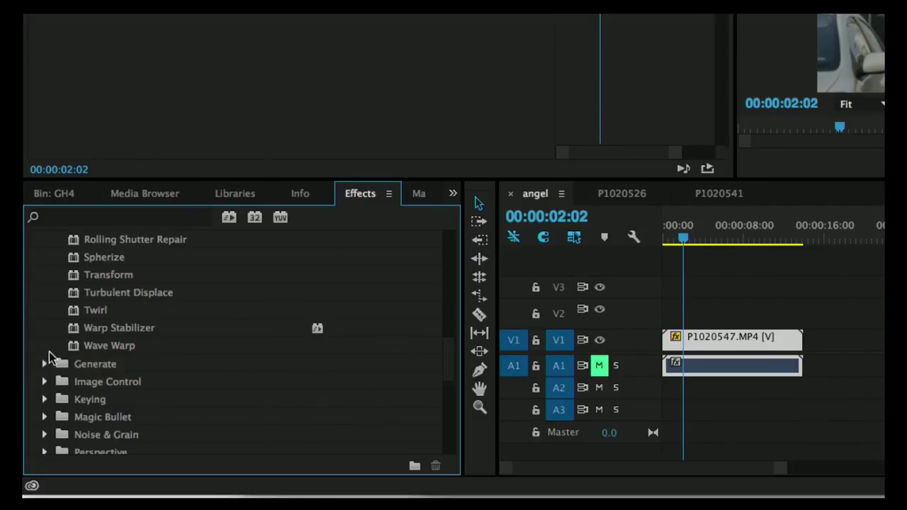
Expand Generate, Image Control and Keying, scrolling down to Ultra Key
left_click(45, 364)
scroll(115, 360, "down", 4)
scroll(115, 360, "down", 4)
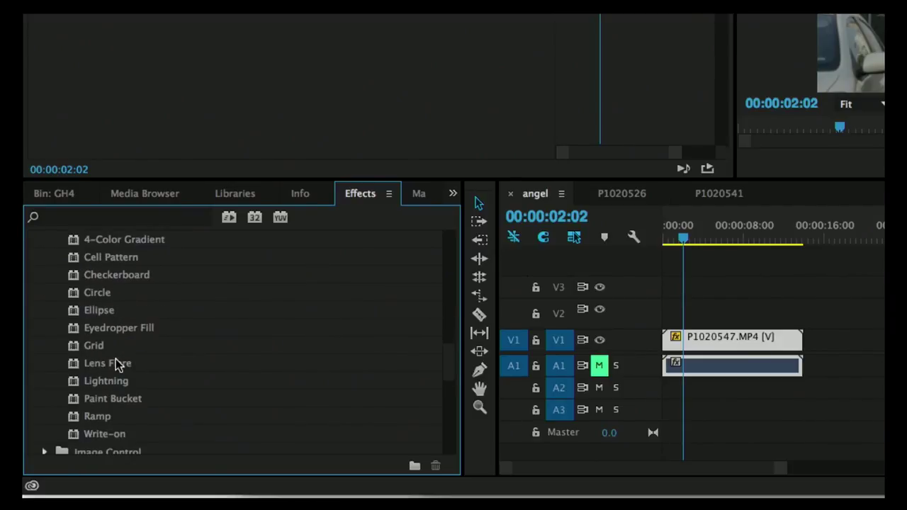
scroll(116, 363, "down", 4)
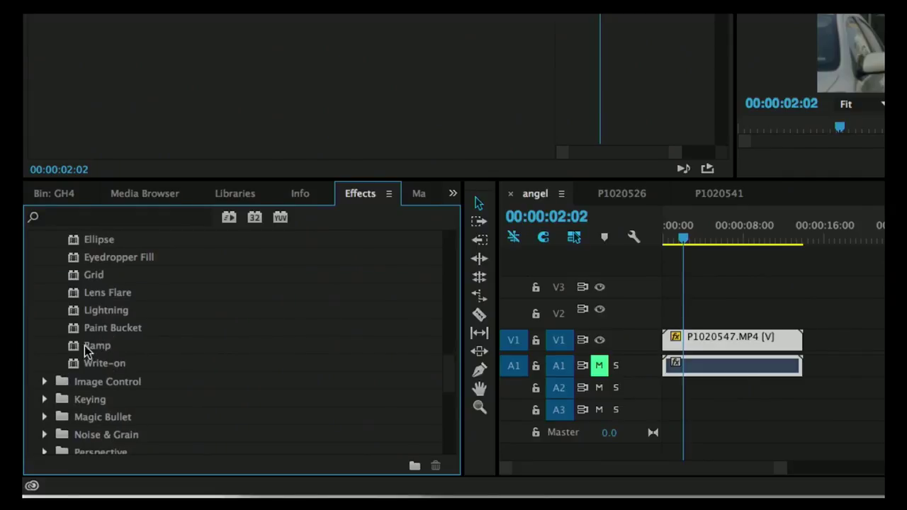
left_click(44, 381)
scroll(91, 370, "down", 4)
scroll(91, 370, "down", 3)
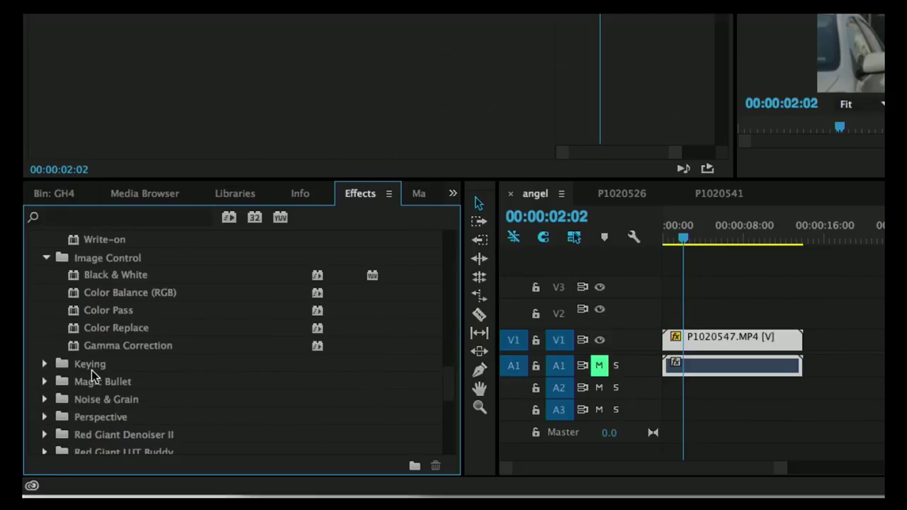
left_click(44, 364)
scroll(116, 369, "down", 1)
scroll(116, 370, "down", 2)
scroll(116, 370, "down", 2)
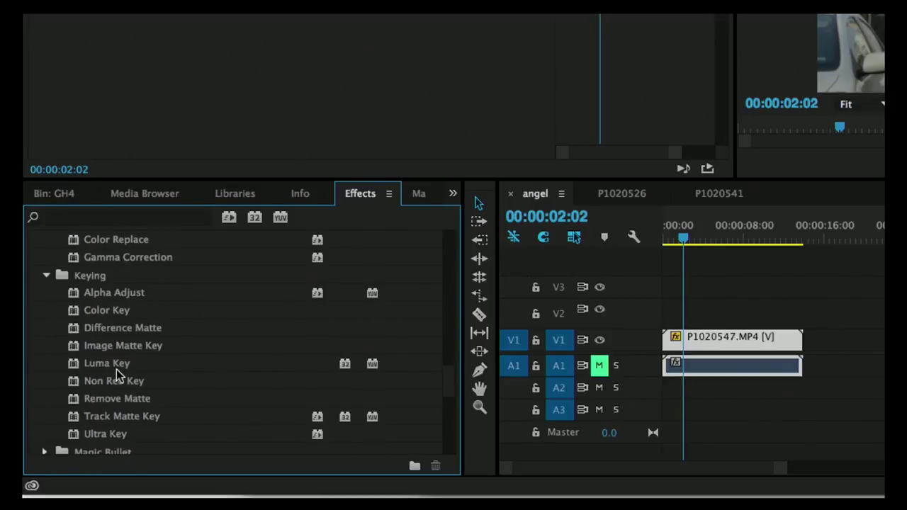
scroll(116, 369, "down", 4)
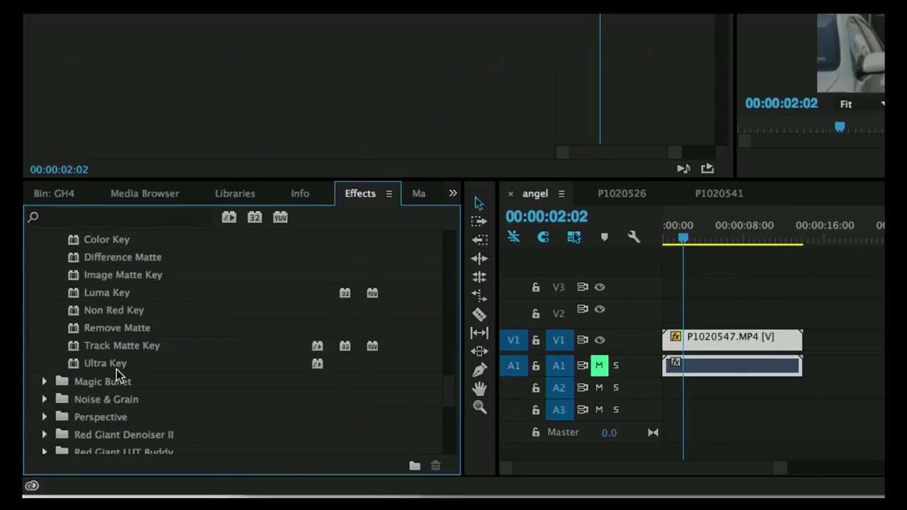
scroll(116, 370, "down", 3)
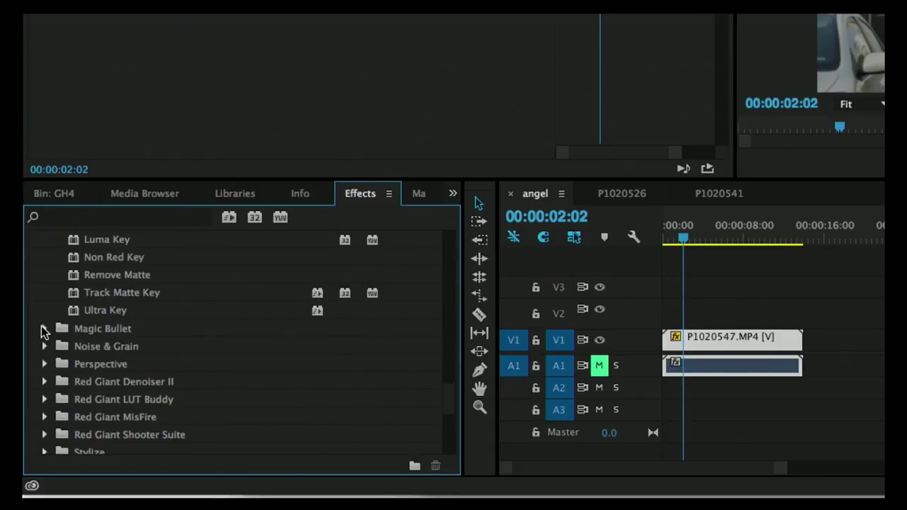
Save the Premiere project with Ctrl+S
key("ctrl+s")
Expand the Magic Bullet, Noise & Grain and Perspective effect categories
left_click(42, 328)
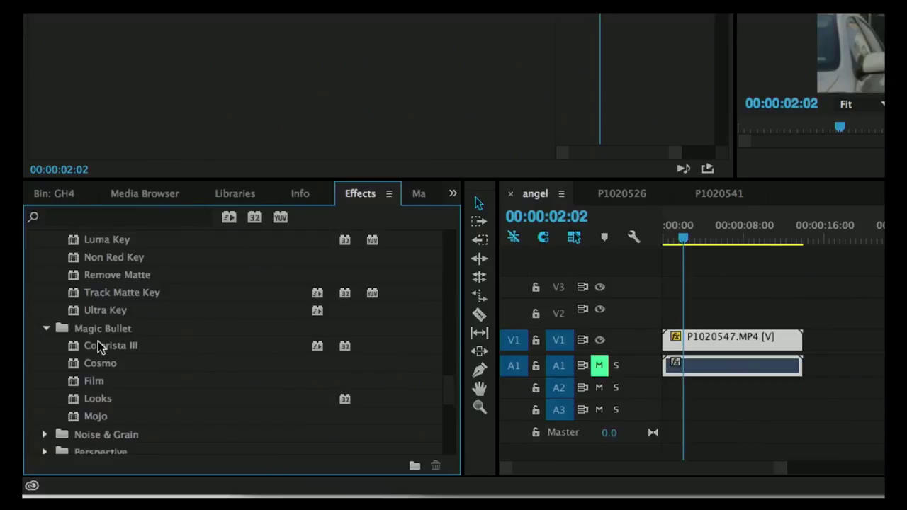
scroll(99, 341, "down", 2)
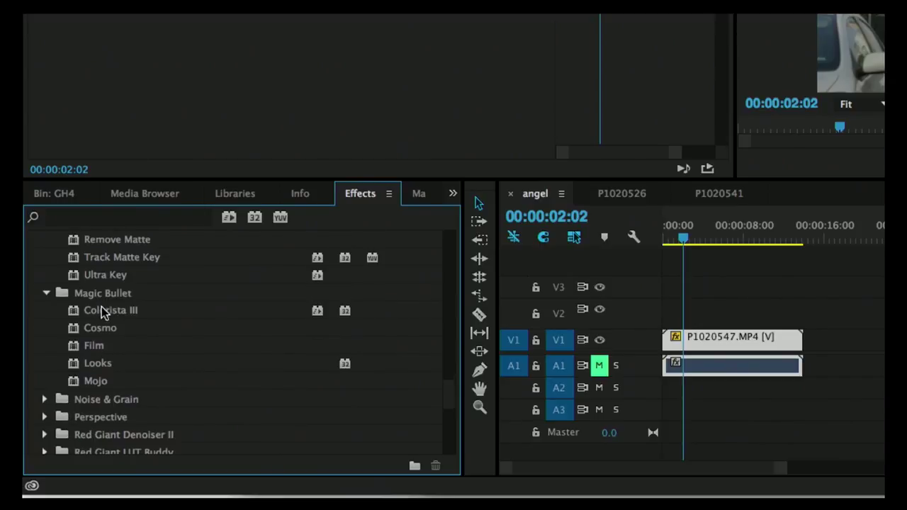
left_click(44, 399)
scroll(87, 384, "down", 5)
scroll(86, 384, "down", 4)
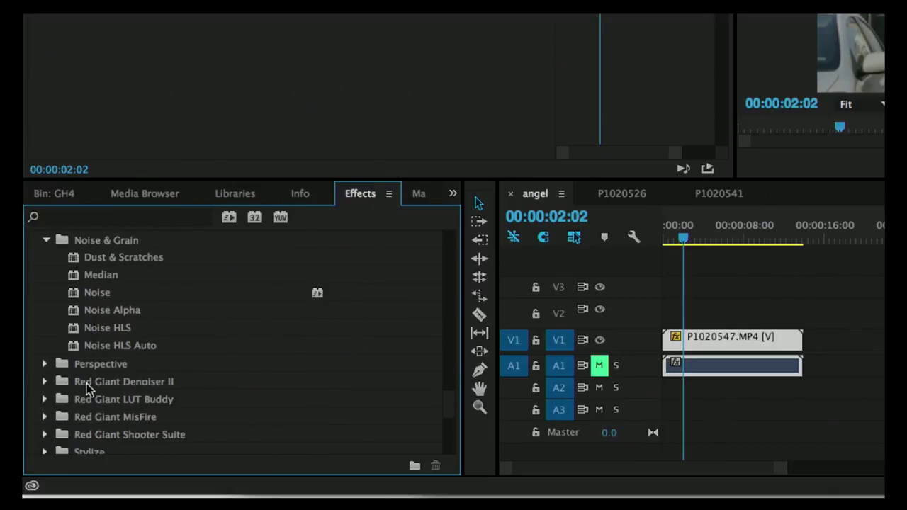
left_click(44, 364)
scroll(97, 358, "down", 6)
scroll(97, 357, "down", 7)
scroll(97, 357, "up", 3)
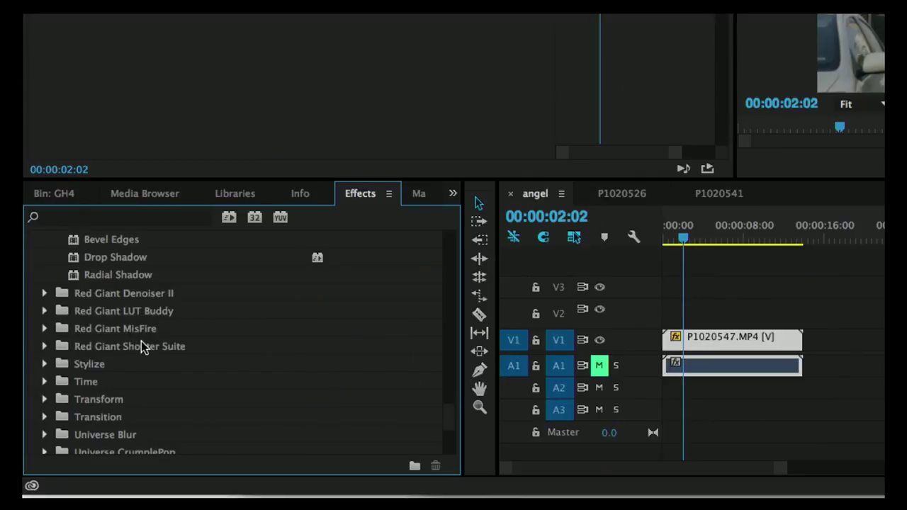
Expand Red Giant Shooter Suite, scroll through it, and open Video Transitions
left_click(45, 346)
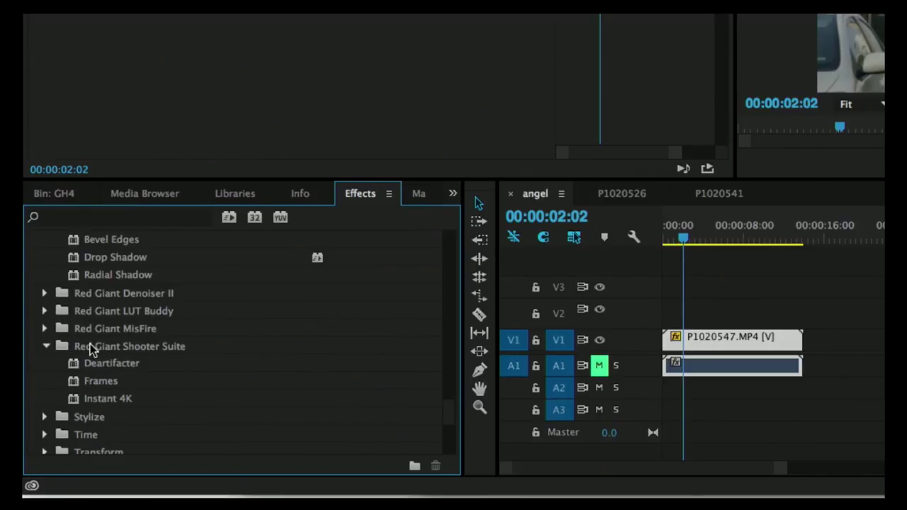
scroll(90, 343, "down", 2)
scroll(95, 370, "down", 1)
scroll(95, 370, "down", 3)
scroll(95, 370, "down", 2)
scroll(95, 370, "up", 1)
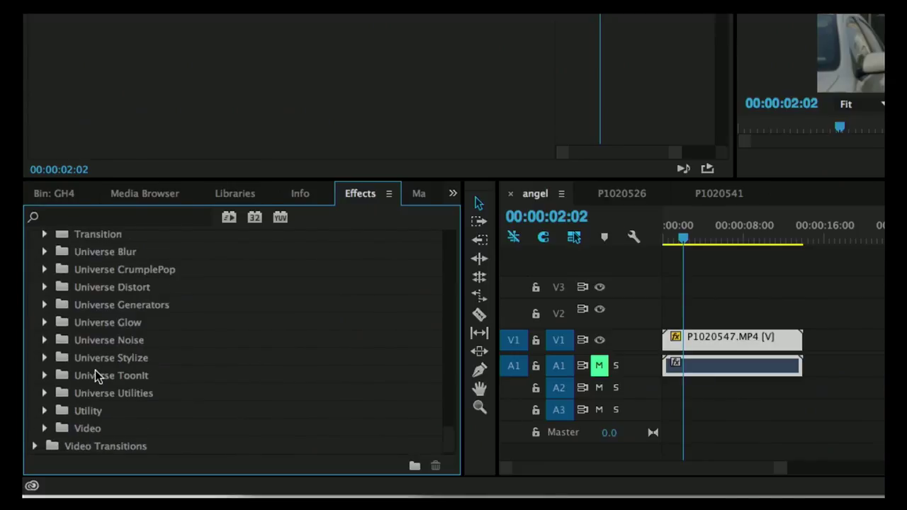
scroll(92, 431, "down", 1)
left_click(35, 428)
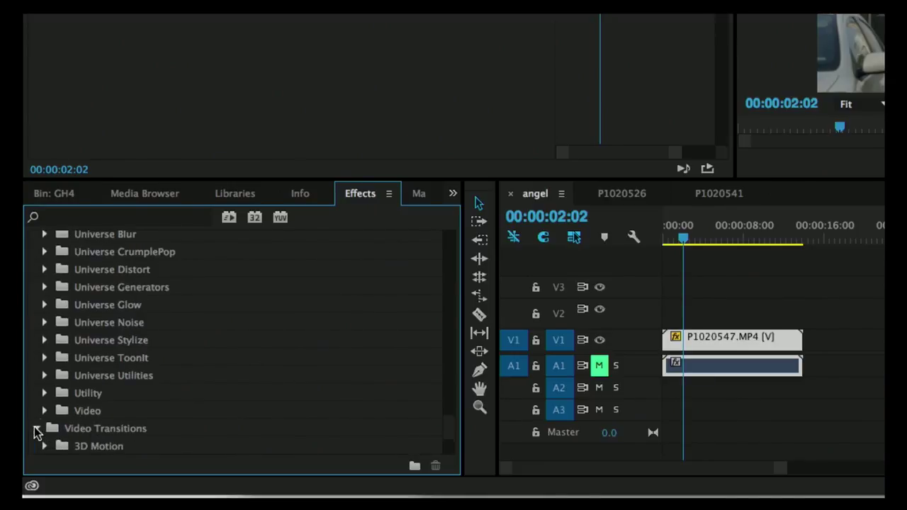
Expand Lumetri Presets and its Cinematic looks
scroll(93, 391, "down", 2)
scroll(94, 394, "down", 3)
scroll(93, 390, "down", 2)
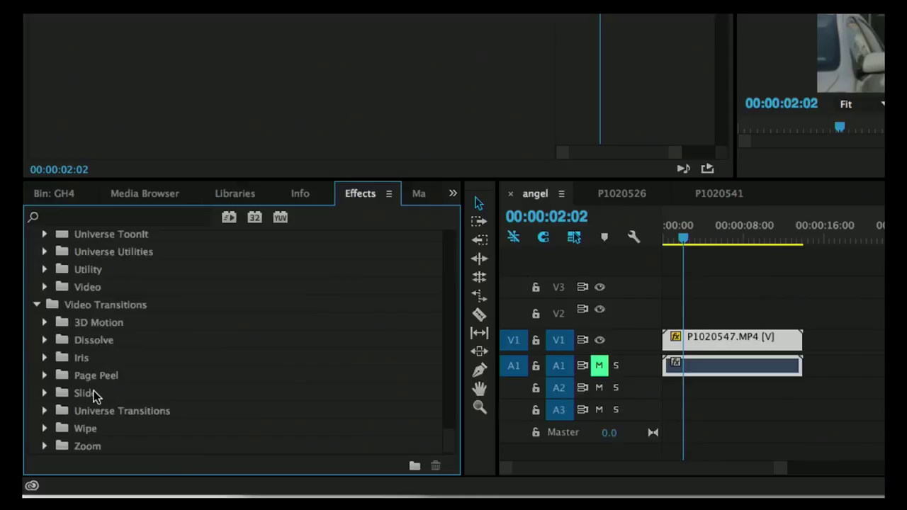
scroll(93, 391, "down", 1)
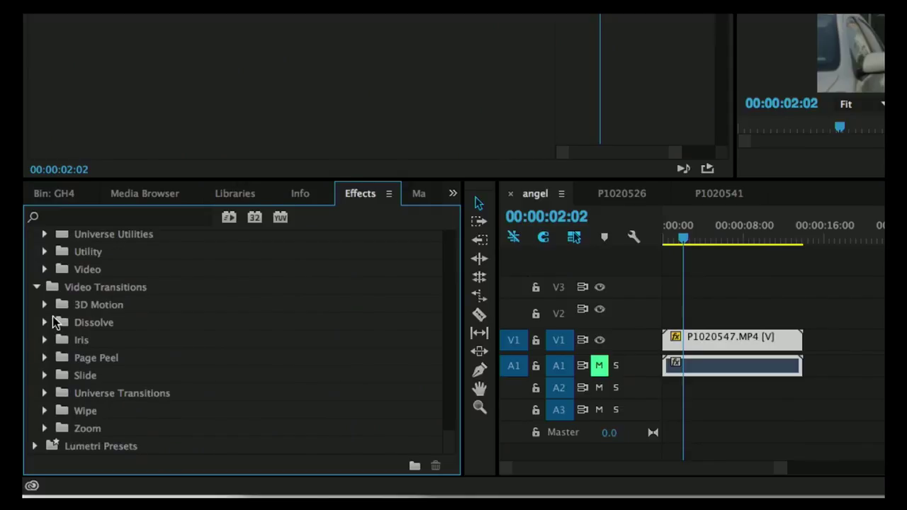
left_click(35, 445)
scroll(107, 374, "down", 2)
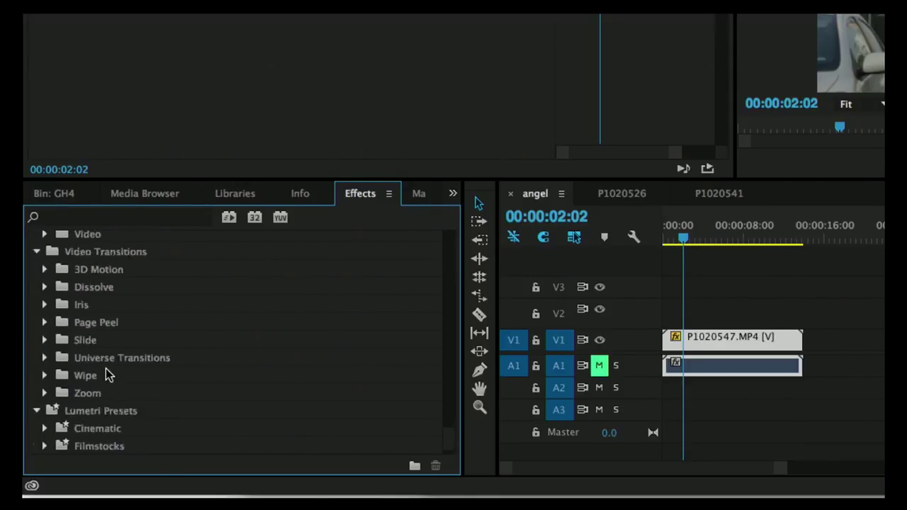
scroll(106, 374, "down", 2)
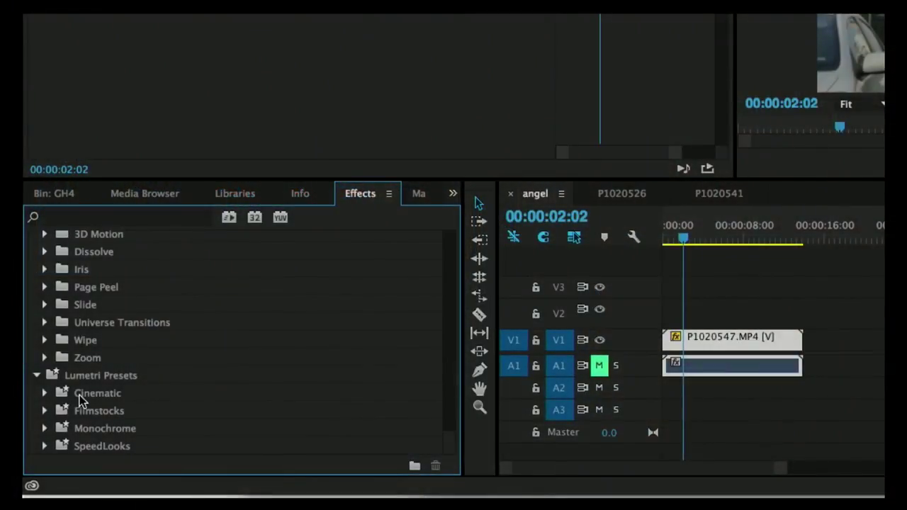
left_click(44, 393)
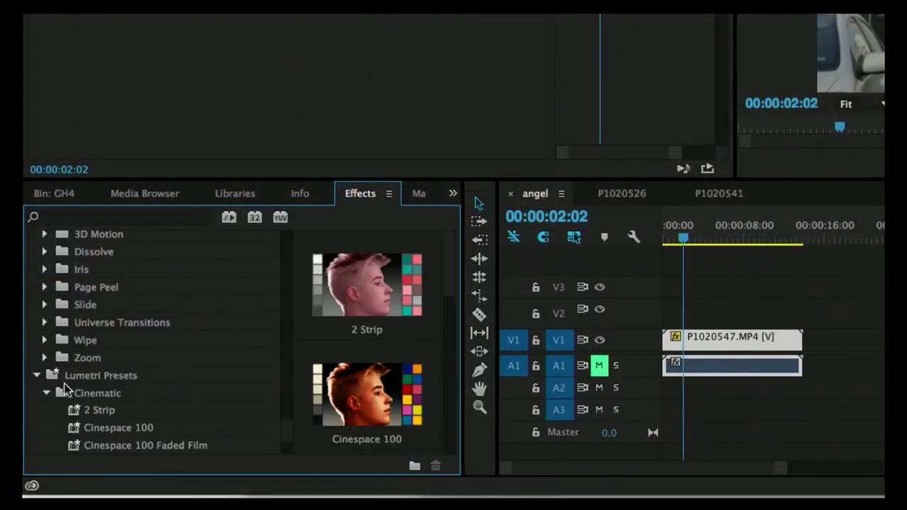
scroll(105, 405, "down", 1)
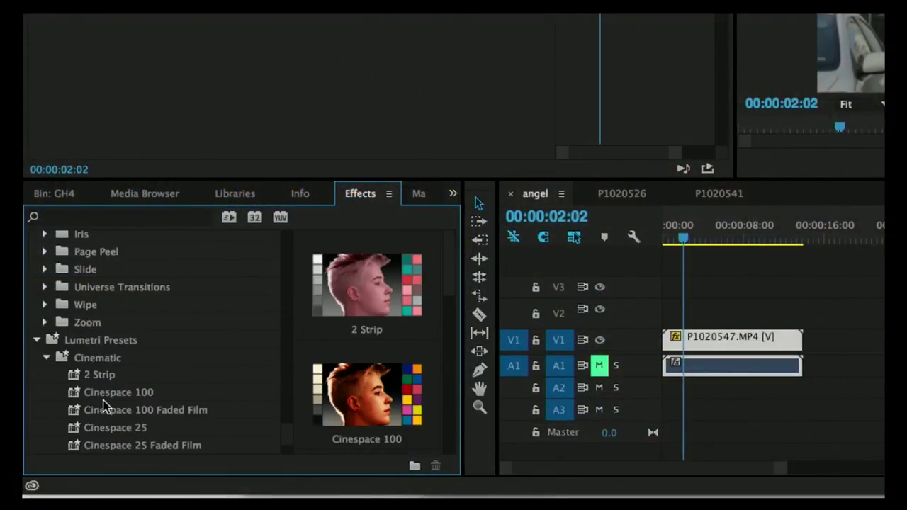
scroll(104, 405, "down", 1)
scroll(104, 405, "down", 1)
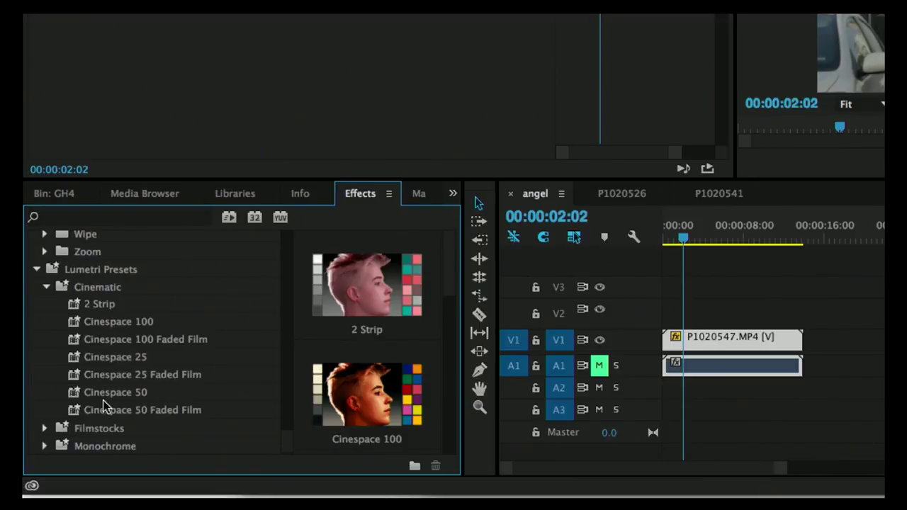
Expand the Filmstocks, Monochrome and SpeedLooks Lumetri preset folders
left_click(45, 428)
scroll(95, 415, "down", 2)
scroll(95, 416, "down", 1)
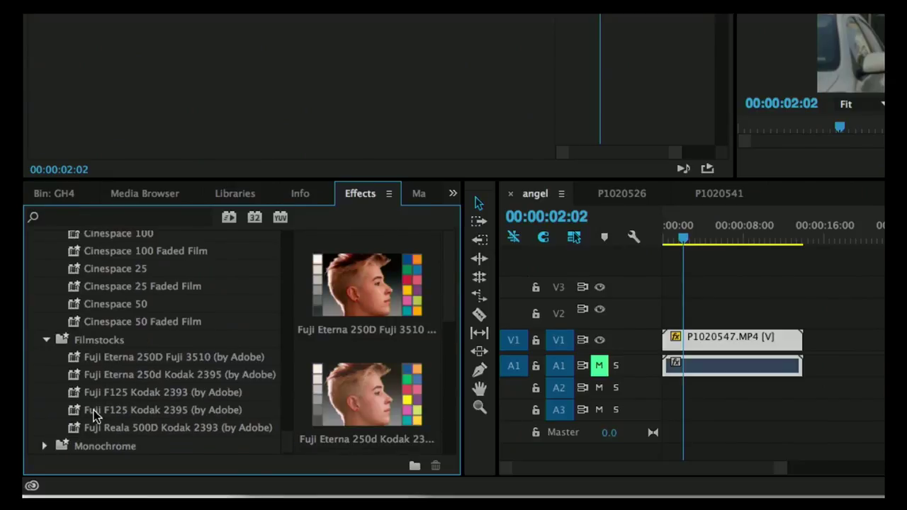
scroll(95, 415, "down", 1)
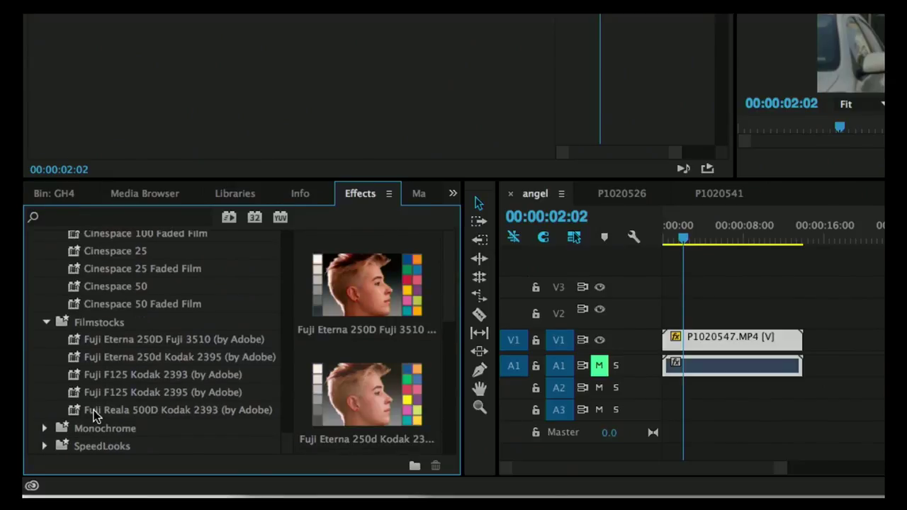
left_click(45, 428)
scroll(94, 403, "down", 2)
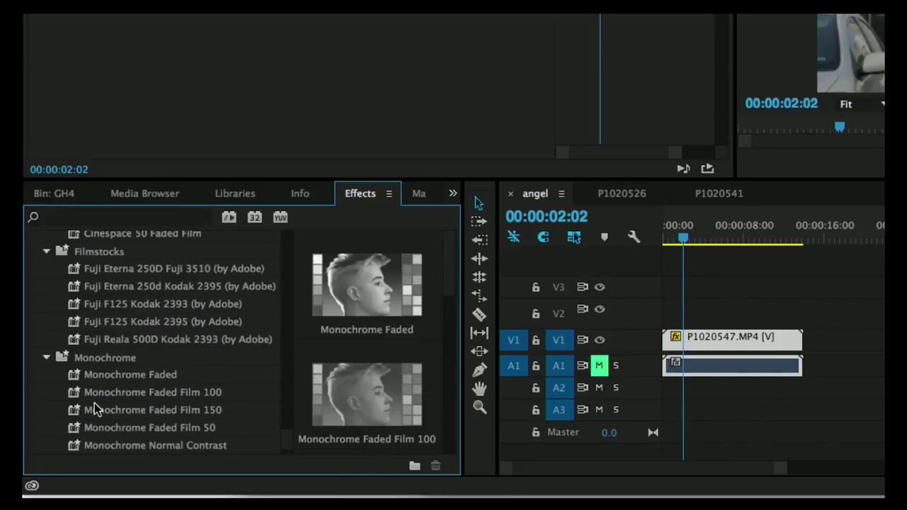
scroll(94, 403, "down", 1)
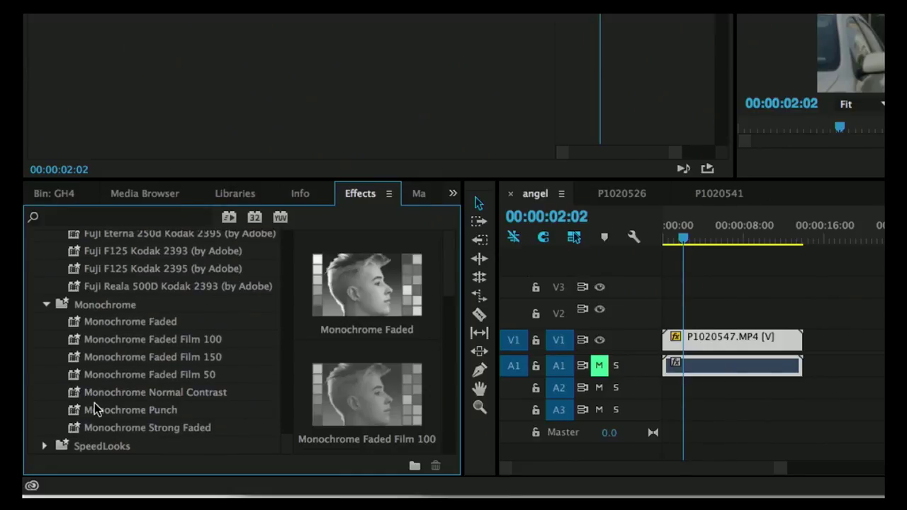
left_click(45, 445)
scroll(126, 380, "down", 1)
scroll(126, 380, "down", 1)
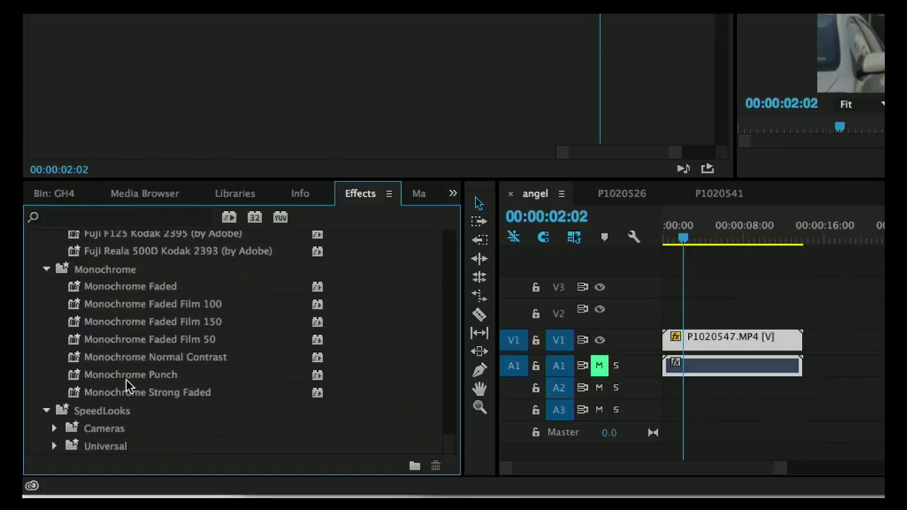
Expand SpeedLooks Cameras and browse the camera looks from ARRI Alexa through GoPro, Nikon D800 and RED
left_click(54, 428)
scroll(116, 394, "down", 2)
scroll(116, 395, "down", 3)
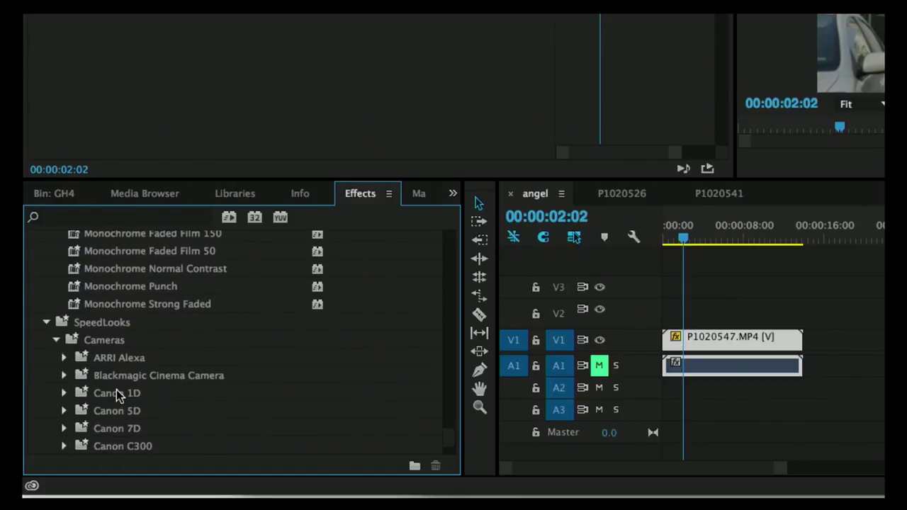
scroll(116, 396, "down", 4)
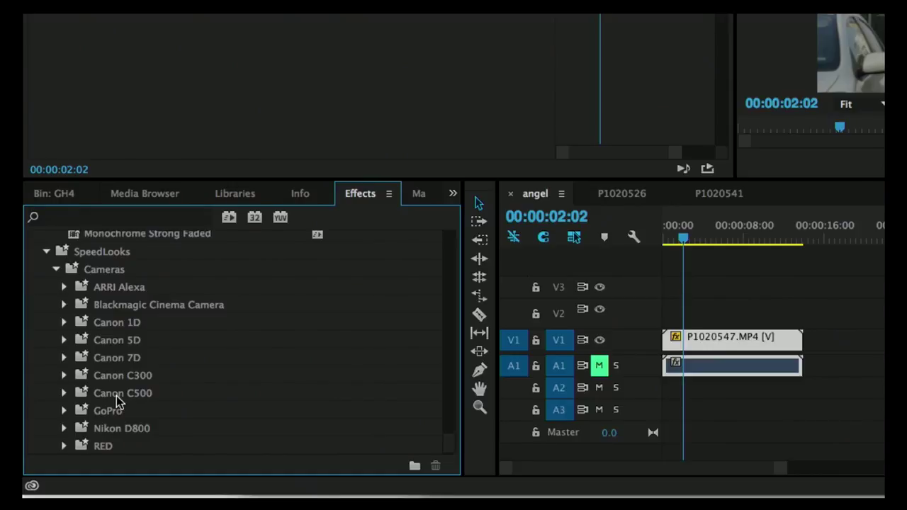
scroll(117, 395, "down", 1)
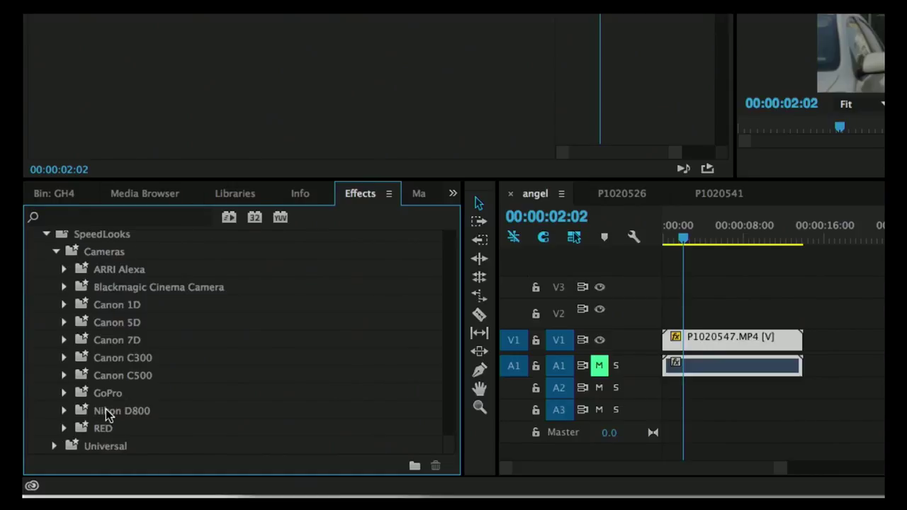
Browse the Universal SpeedLooks presets, then collapse Universal and return to the top of the list
left_click(56, 446)
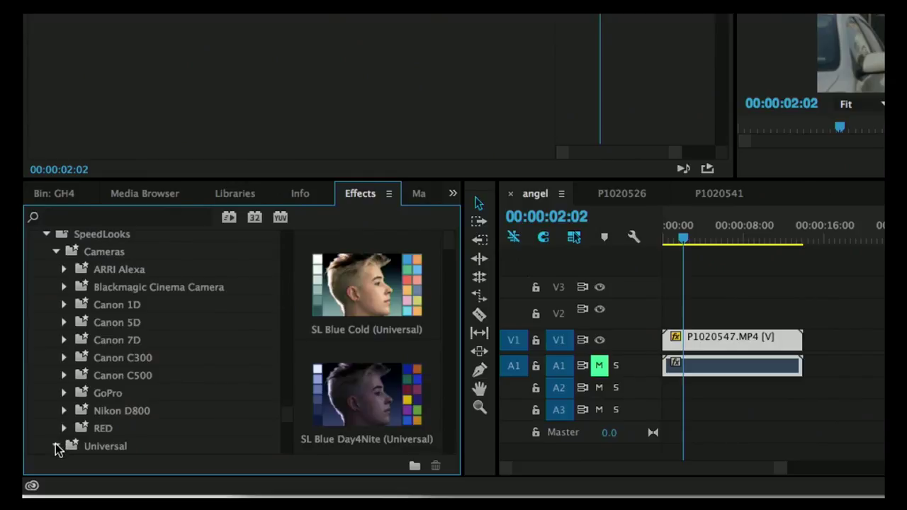
scroll(134, 401, "down", 4)
scroll(133, 400, "down", 3)
scroll(133, 401, "down", 5)
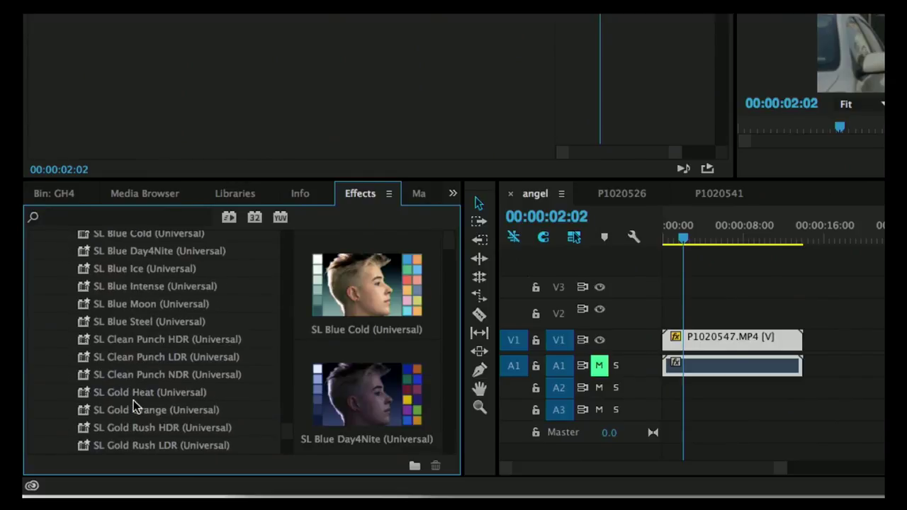
scroll(133, 400, "down", 3)
scroll(133, 401, "down", 6)
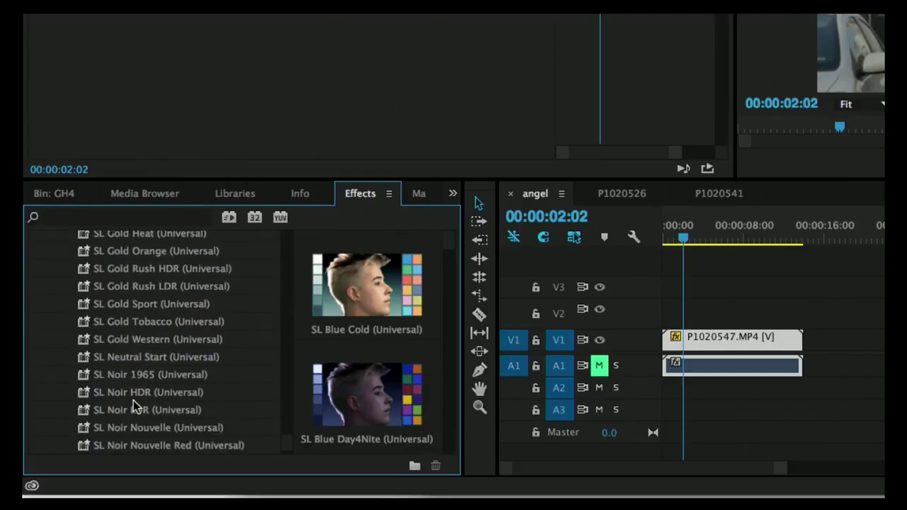
scroll(133, 400, "down", 3)
scroll(133, 401, "up", 1)
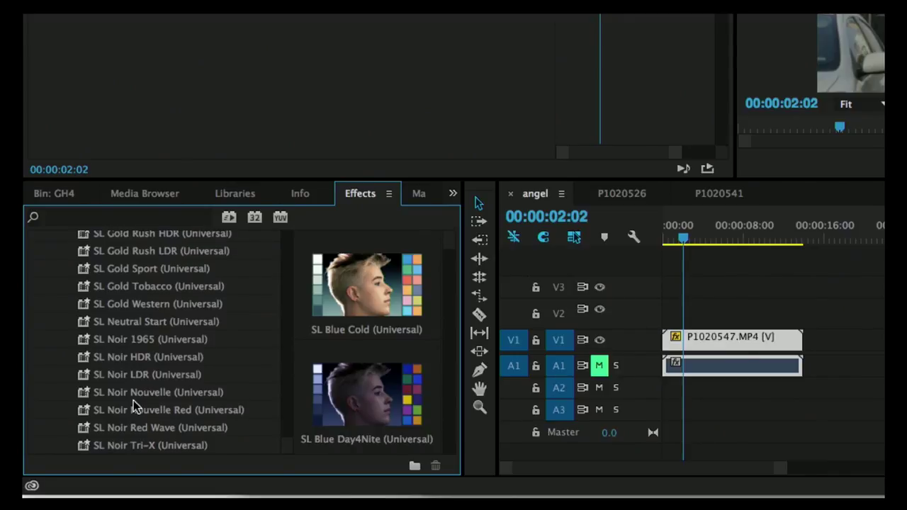
scroll(130, 335, "up", 10)
scroll(130, 335, "up", 12)
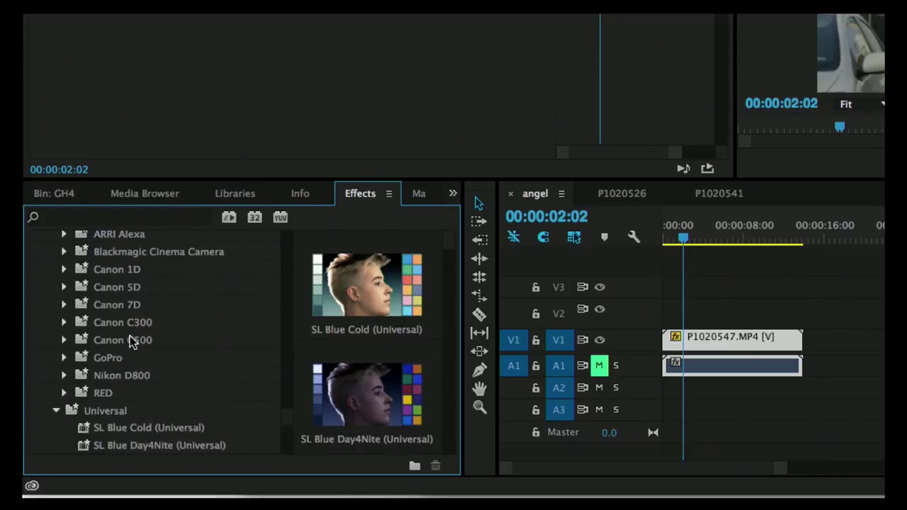
left_click(56, 411)
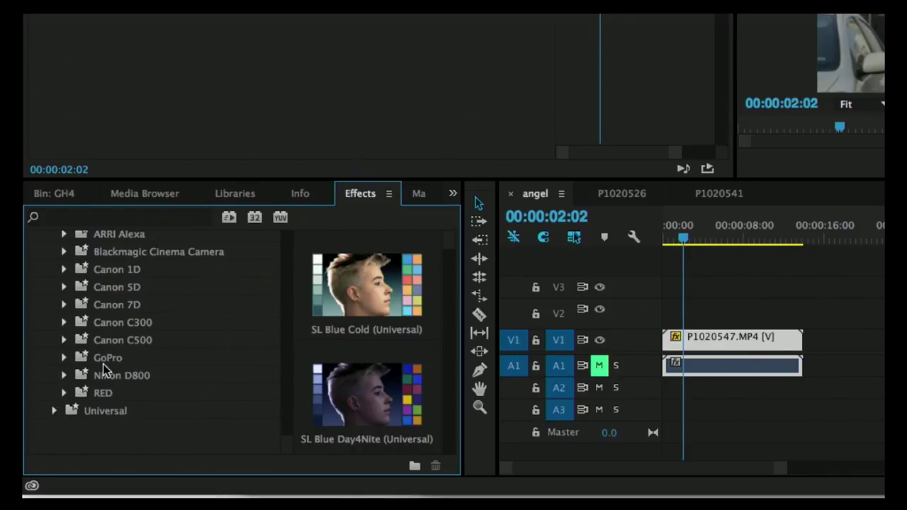
scroll(101, 370, "up", 10)
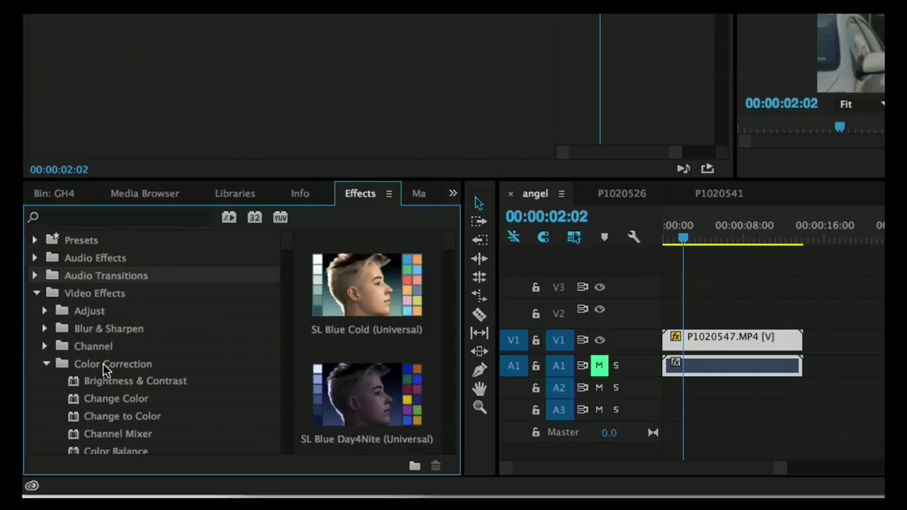
Fold up Color Correction, Video Effects, Video Transitions and Lumetri Presets, and focus the Effects search box
left_click(46, 363)
left_click(37, 293)
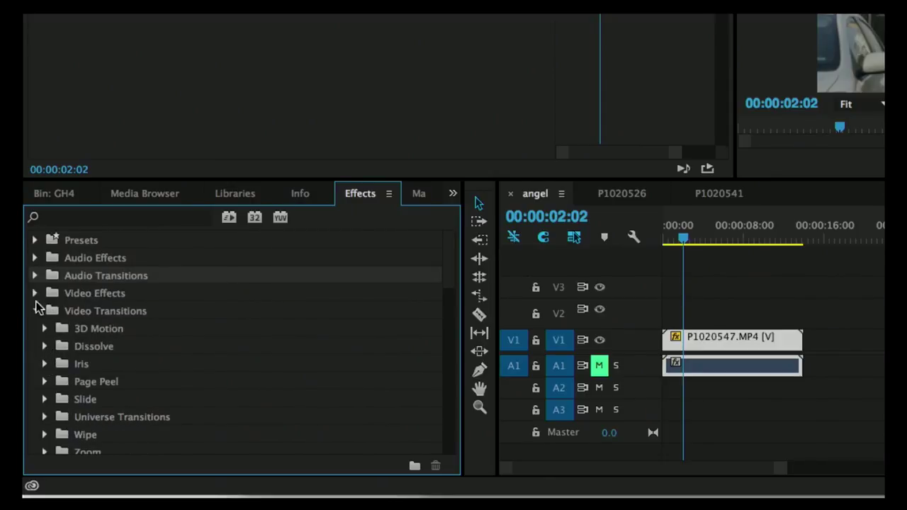
left_click(34, 311)
left_click(37, 329)
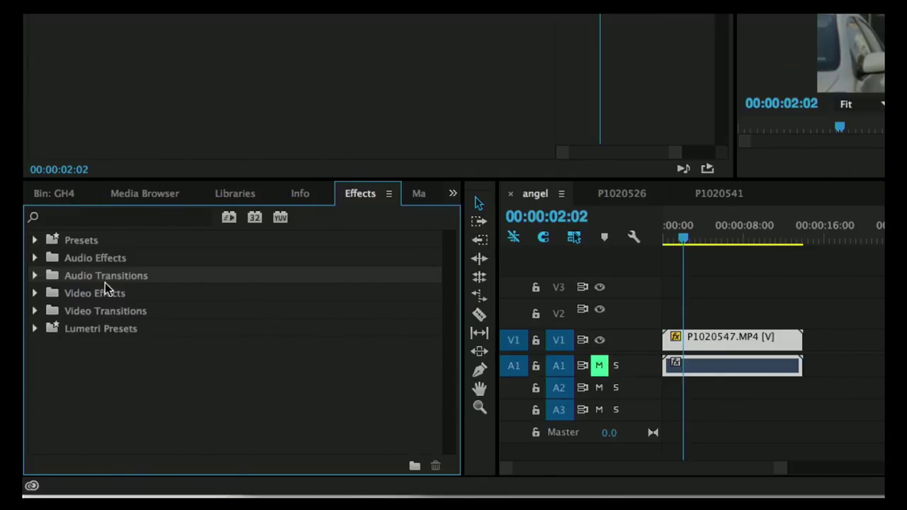
left_click(106, 222)
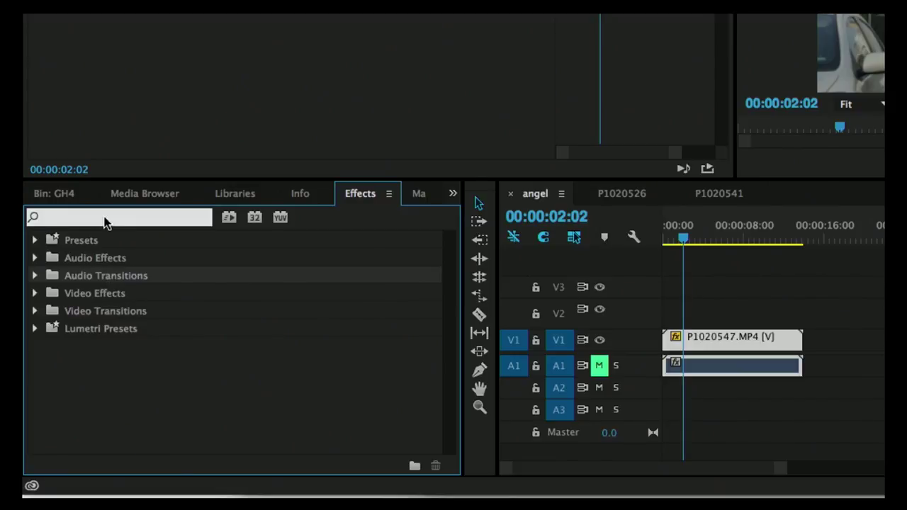
Filter the effects by 'fast' and select Fast Color Corrector in the results
type("fast")
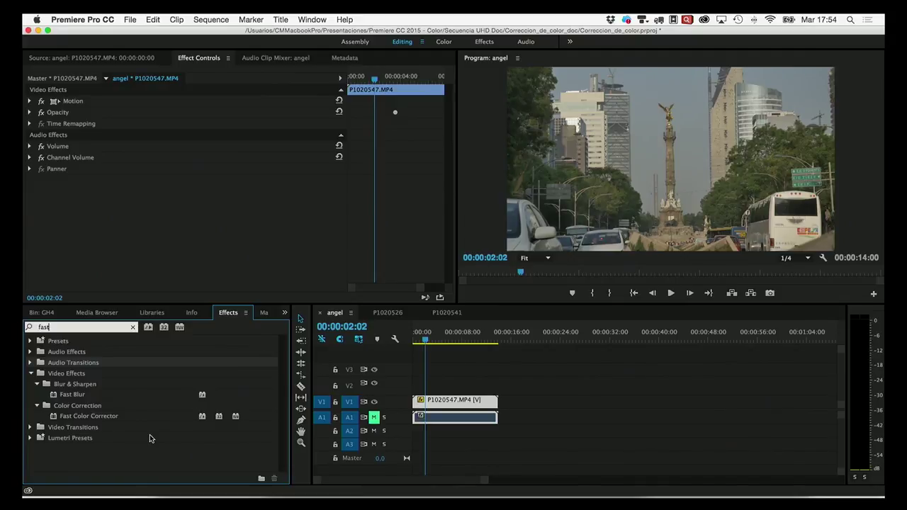
left_click(57, 420)
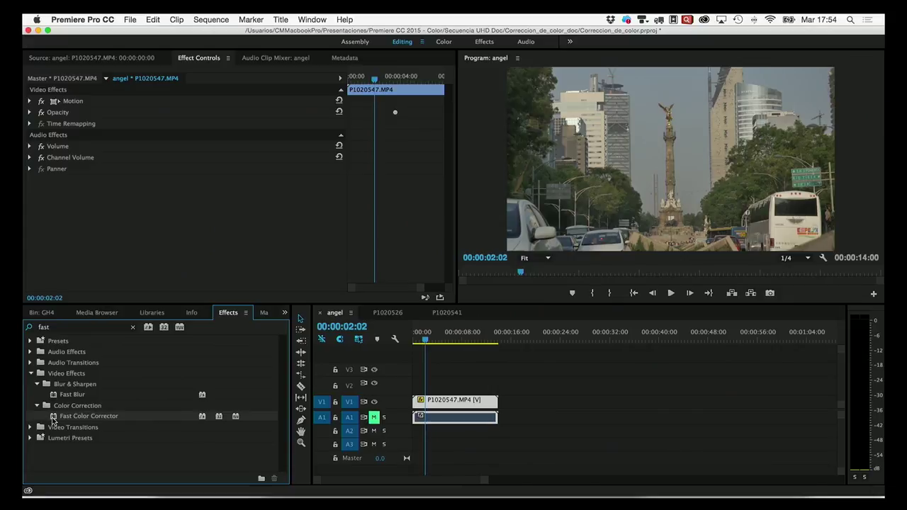
Drop Fast Color Corrector onto clip P1020547.MP4 on V1 and view its settings in Effect Controls
left_click_drag(186, 357, 448, 409)
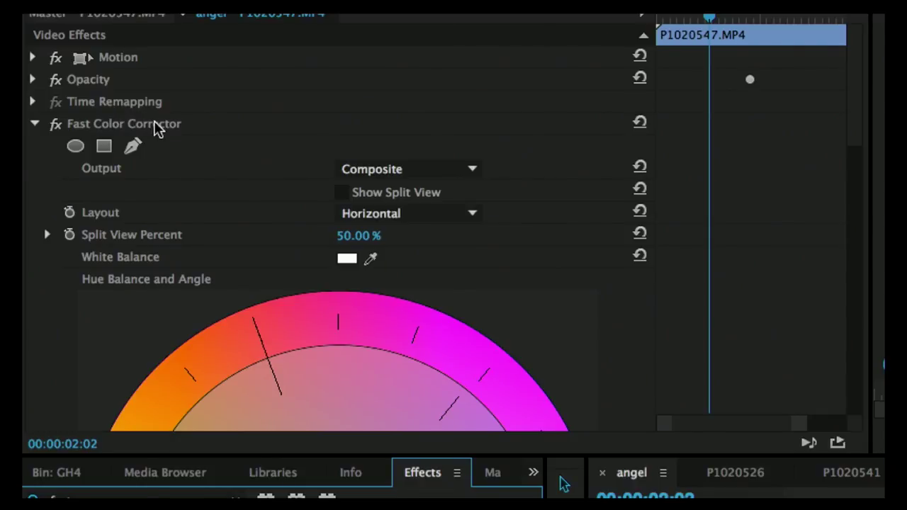
scroll(156, 124, "down", 3)
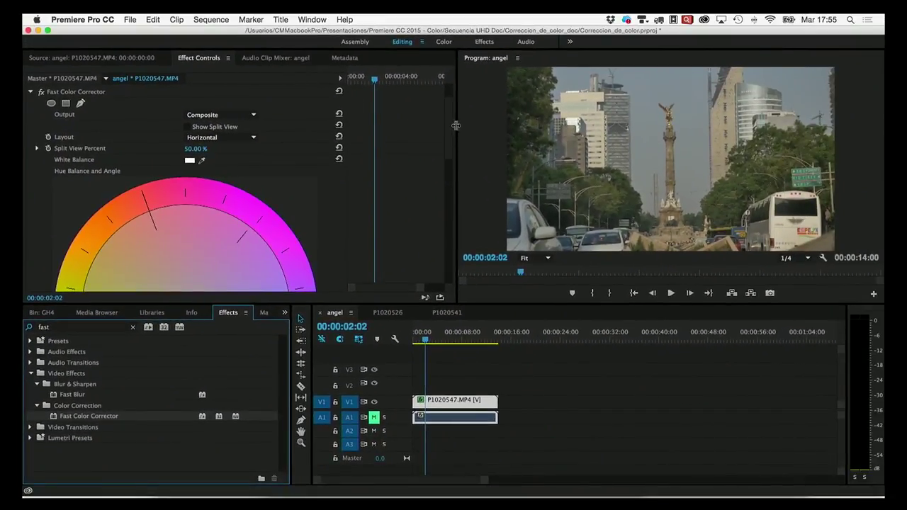
left_click(448, 128)
Sample the street image's white and black points, setting Input Levels to 30.0 / 1.0 / 189.0
left_click_drag(448, 127, 450, 201)
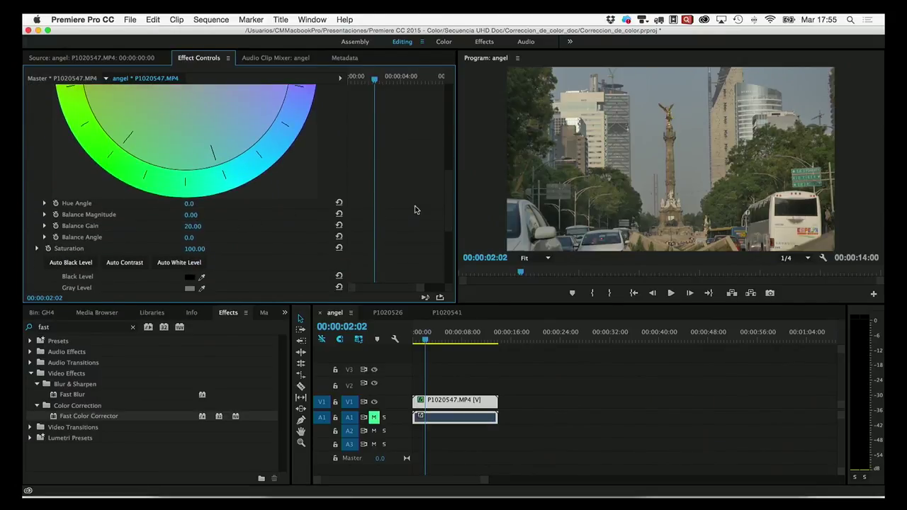
left_click_drag(445, 202, 448, 210)
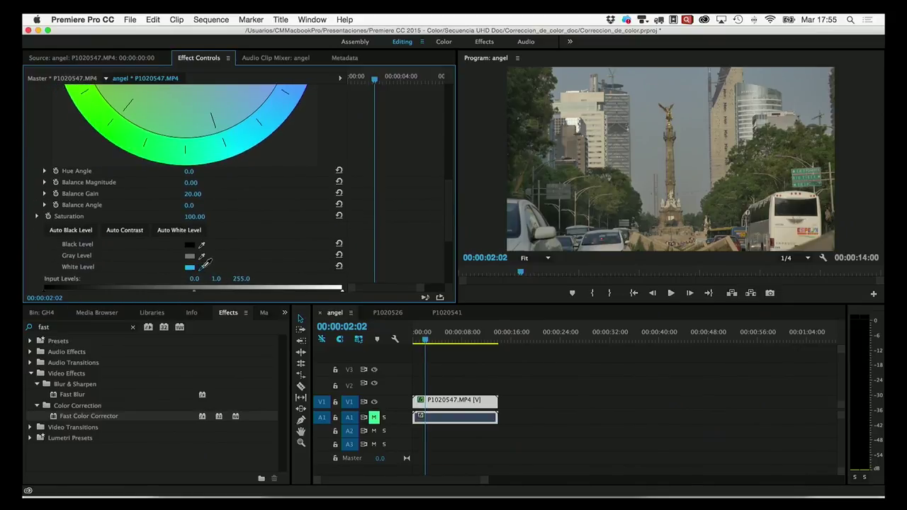
left_click_drag(204, 265, 499, 202)
mouse_move(769, 210)
left_mouse_down()
mouse_move(787, 221)
mouse_move(783, 235)
left_mouse_up()
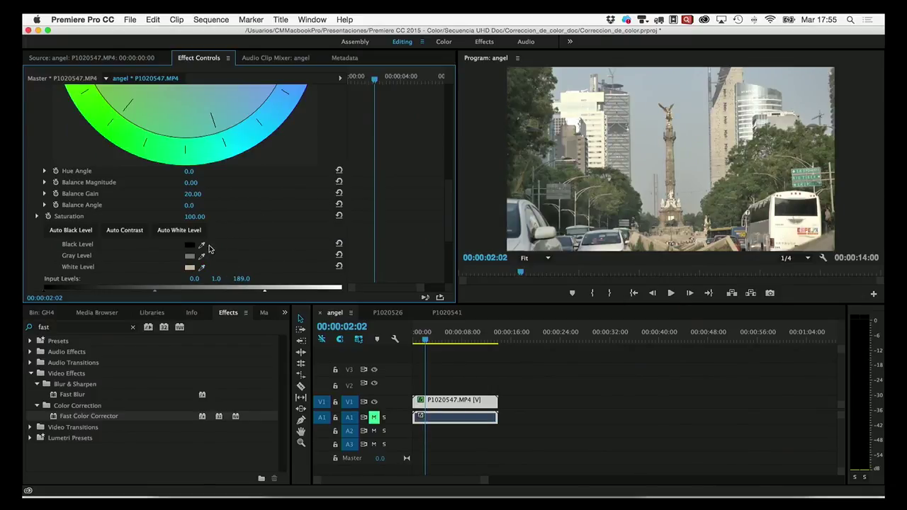
left_click_drag(204, 243, 522, 197)
left_click_drag(667, 227, 699, 221)
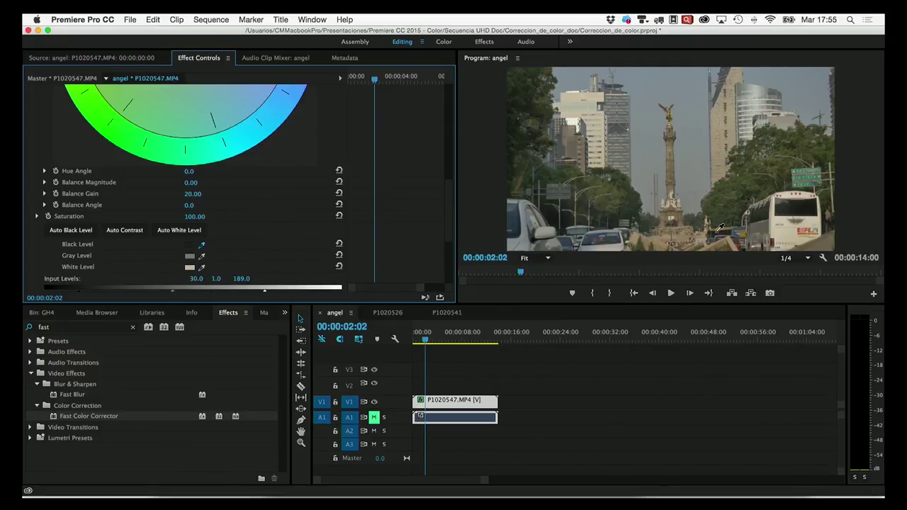
left_click_drag(720, 226, 716, 235)
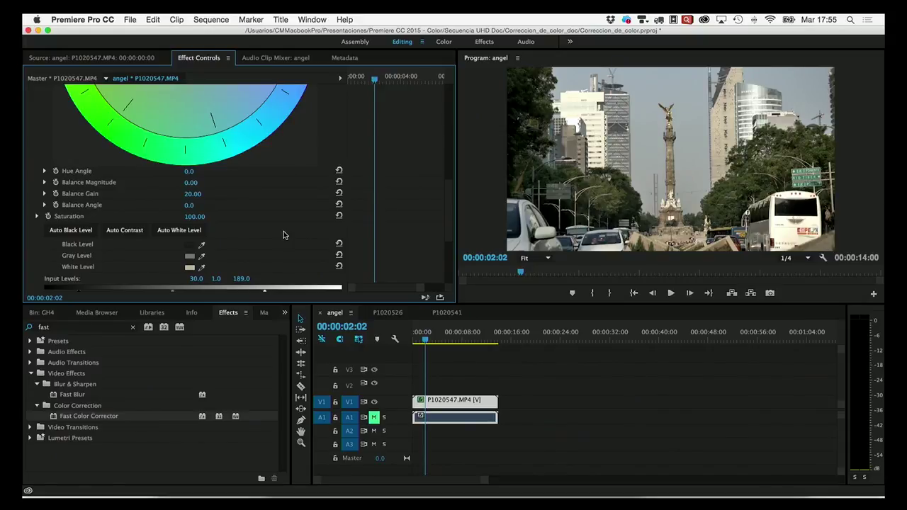
Shift the White Balance colour wheel, bringing Balance Magnitude to 14.07
scroll(448, 212, "down", 3)
scroll(448, 222, "down", 2)
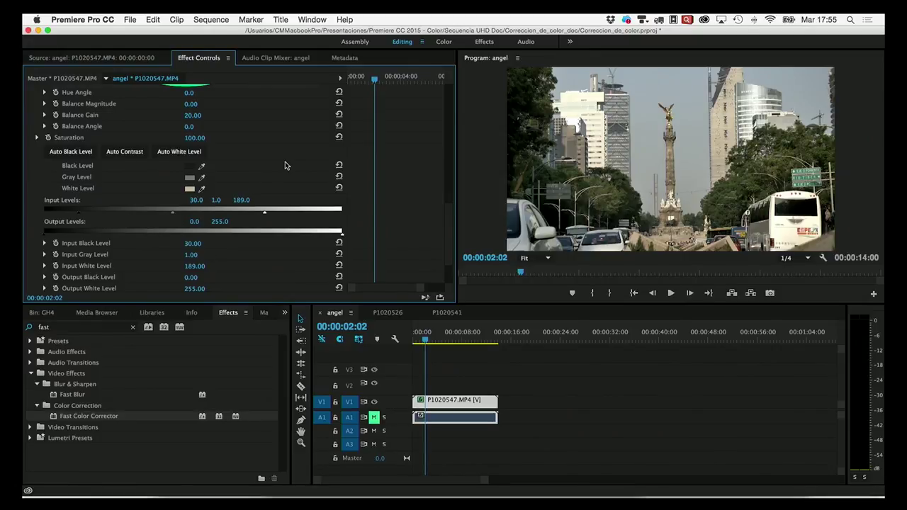
scroll(285, 166, "up", 1)
scroll(284, 166, "up", 1)
scroll(285, 165, "up", 3)
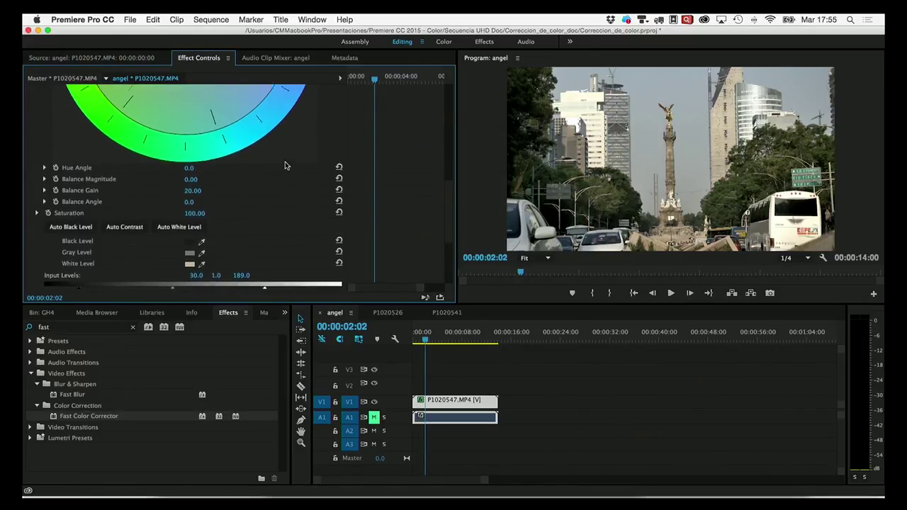
scroll(285, 166, "up", 1)
scroll(285, 166, "up", 3)
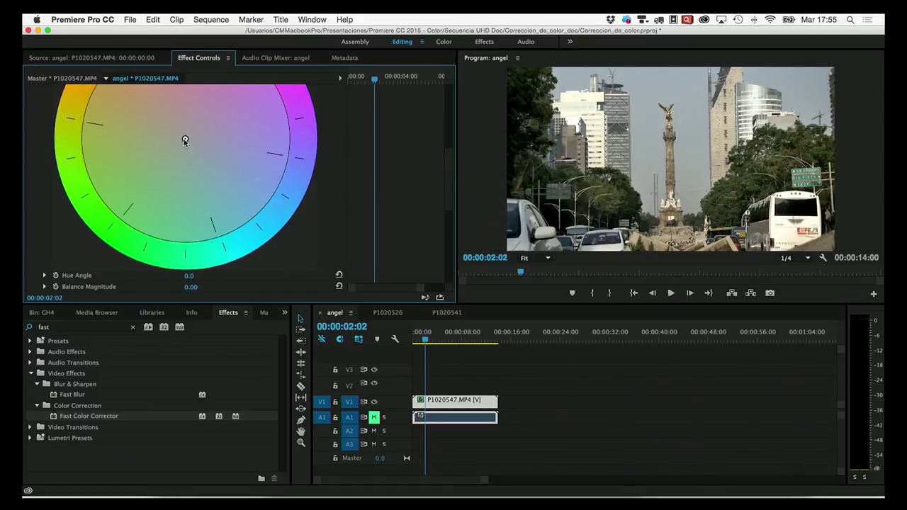
mouse_move(185, 141)
left_mouse_down()
mouse_move(241, 174)
mouse_move(200, 141)
mouse_move(196, 149)
left_mouse_up()
Scroll back up to the Fast Color Corrector header and fold its properties away
scroll(424, 184, "up", 3)
scroll(425, 185, "up", 2)
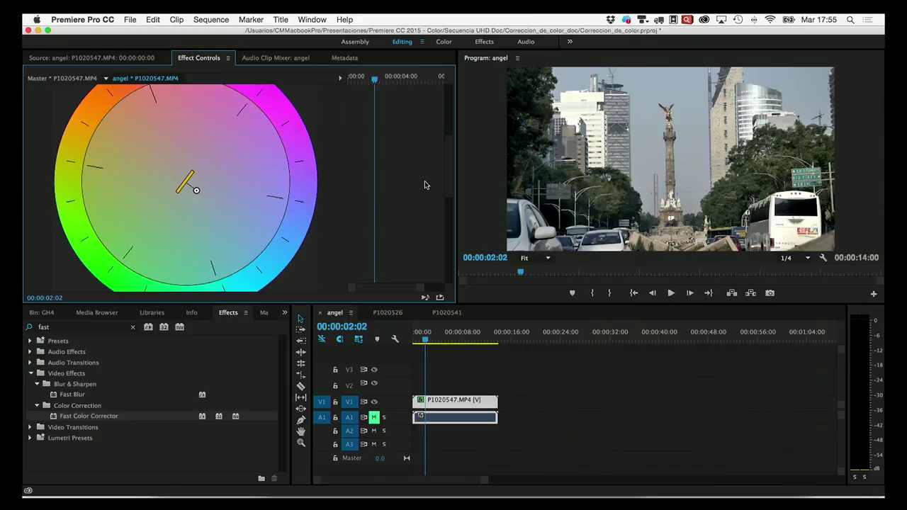
scroll(424, 185, "up", 3)
scroll(424, 185, "up", 3)
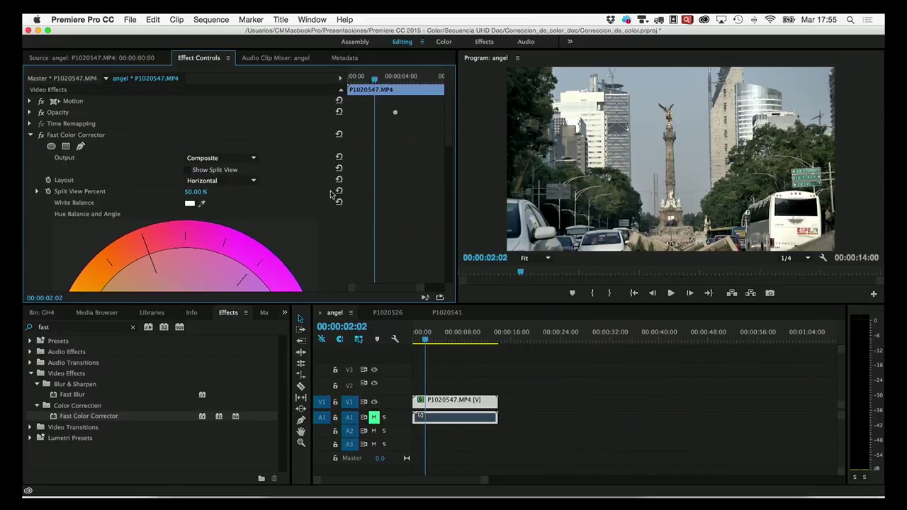
left_click(29, 135)
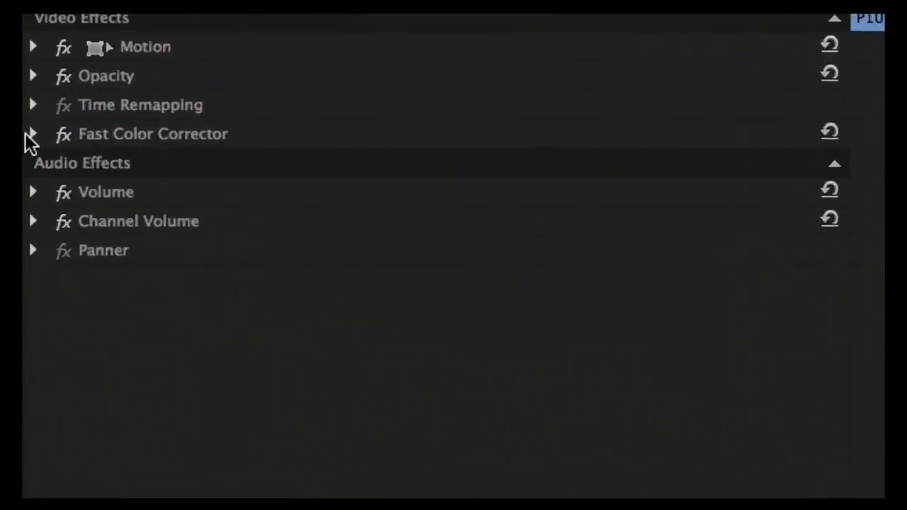
Compare the clip with Fast Color Corrector bypassed and enabled, leave it on, and expand its settings
left_click(77, 140)
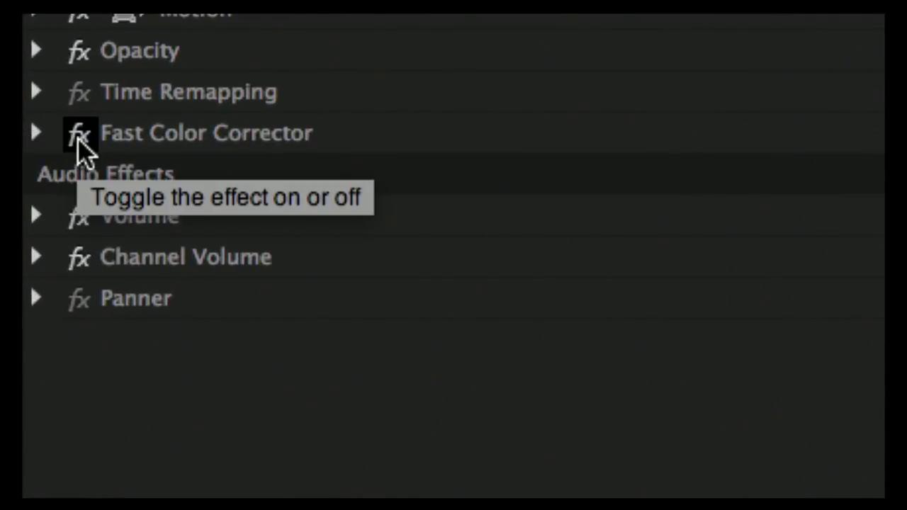
left_click(78, 136)
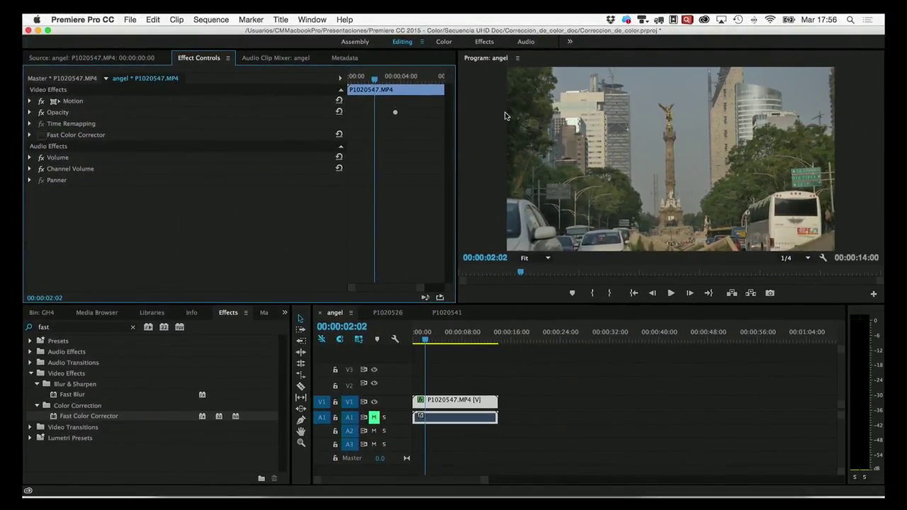
left_click(41, 136)
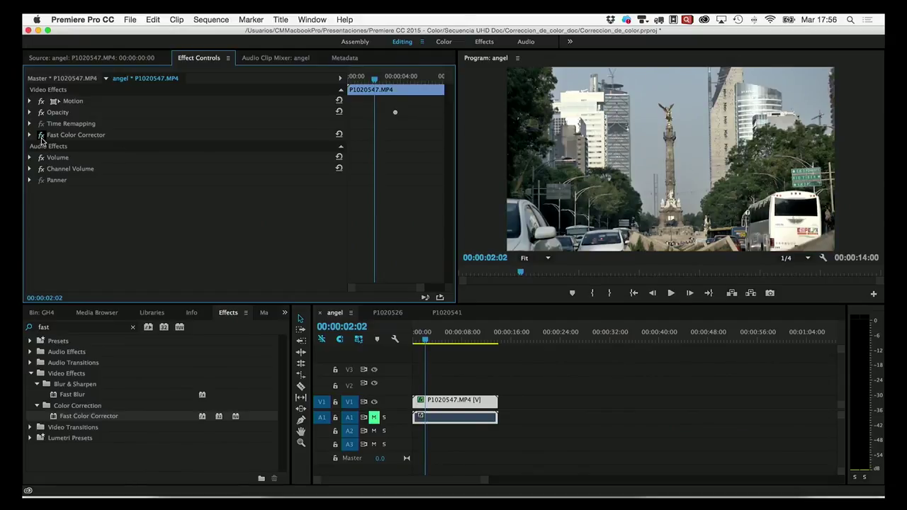
left_click(41, 136)
left_click(41, 136)
left_click(41, 136)
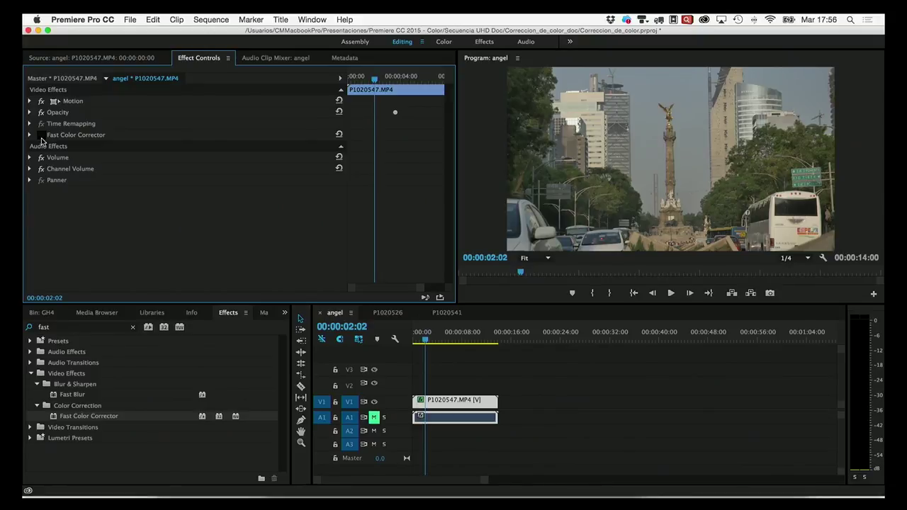
left_click(41, 136)
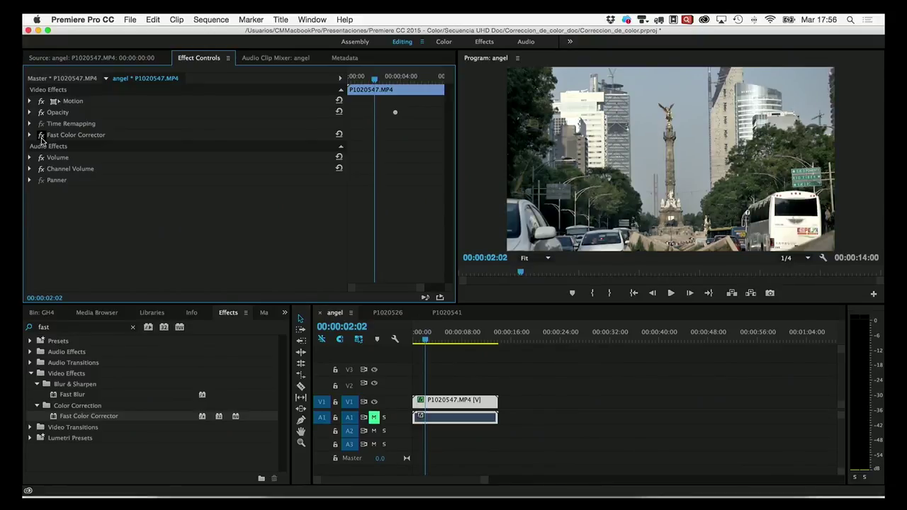
left_click(30, 135)
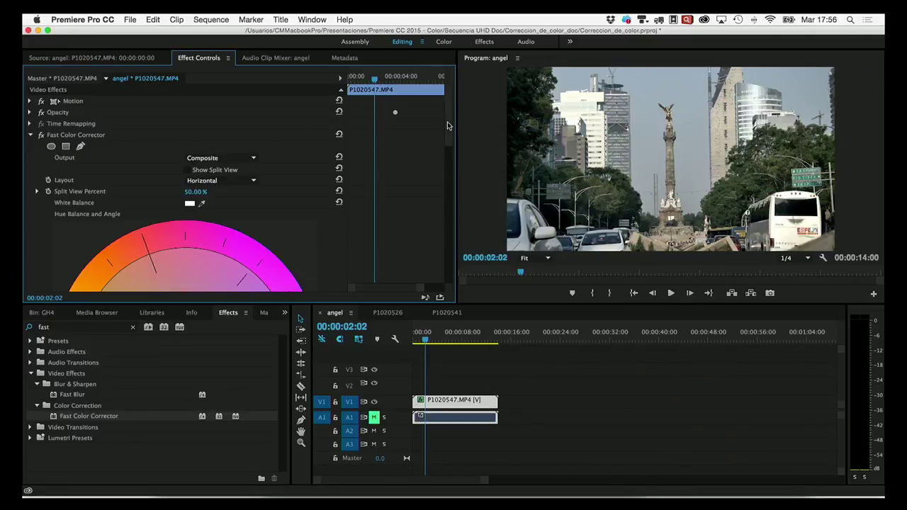
Expose the Saturation slider's 0.00–200.00 range and move the playhead to 00:00:00:00
left_click_drag(447, 127, 451, 219)
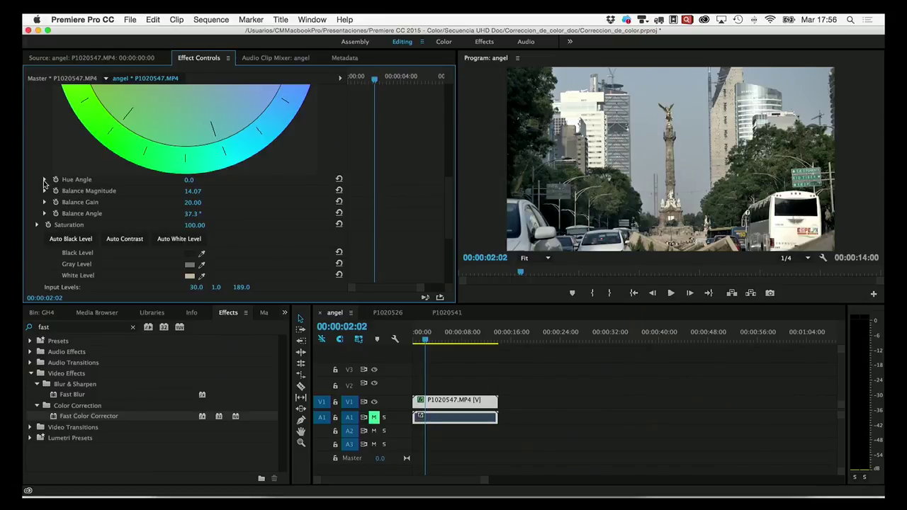
left_click(38, 226)
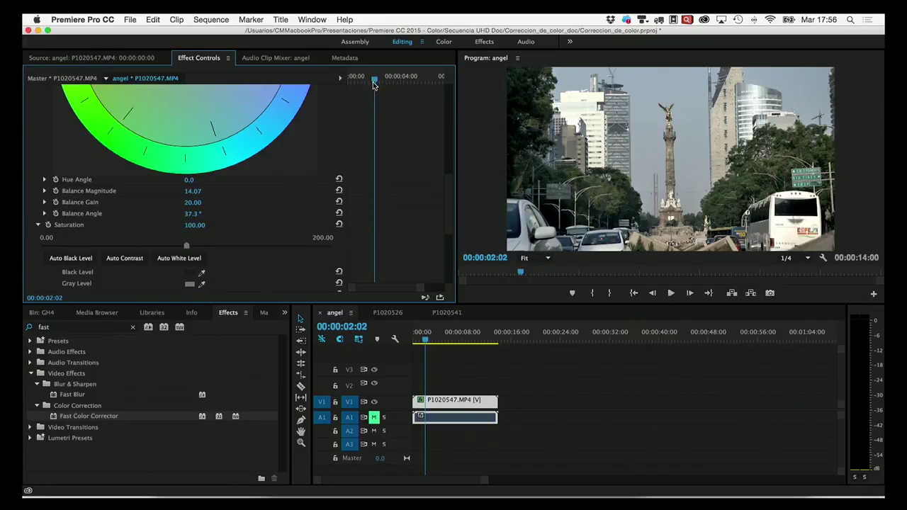
left_click_drag(374, 84, 345, 84)
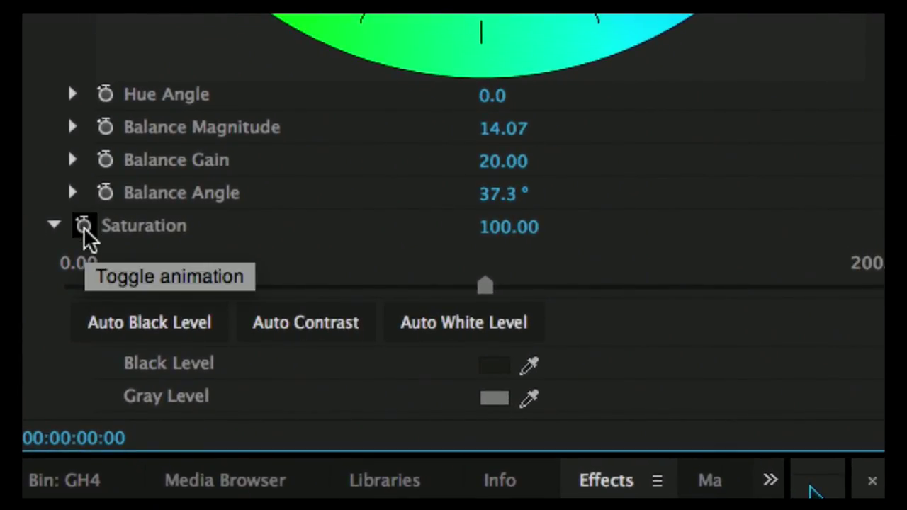
Keyframe Saturation from 0 at the clip start up to 107.61 at 00:00:04:02
left_click(83, 227)
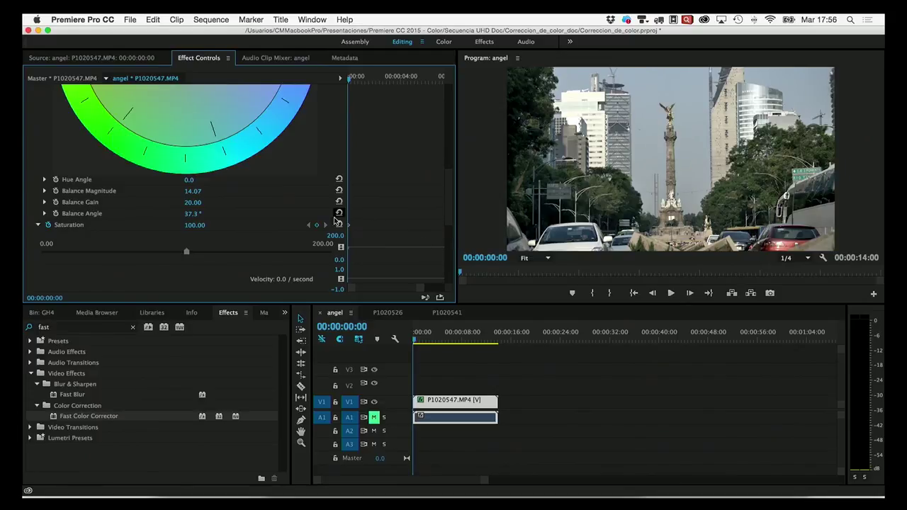
left_click_drag(186, 254, 25, 249)
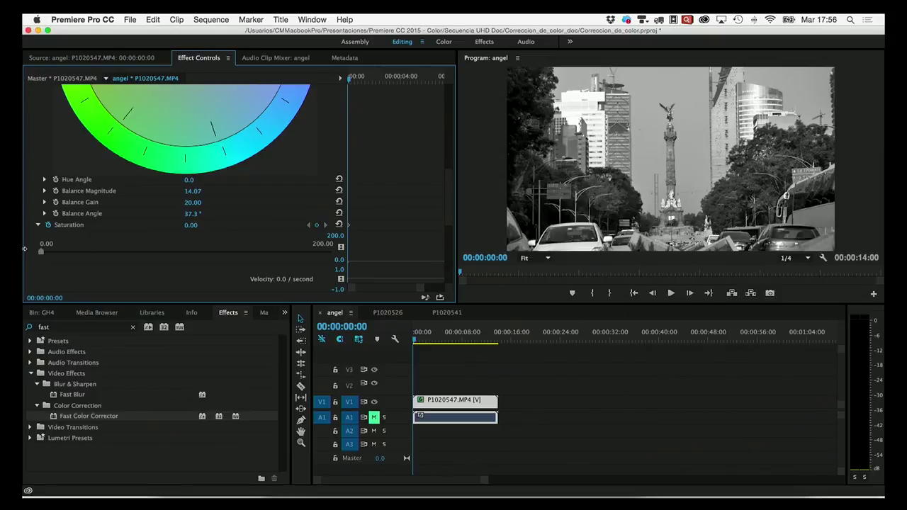
left_click_drag(352, 84, 396, 85)
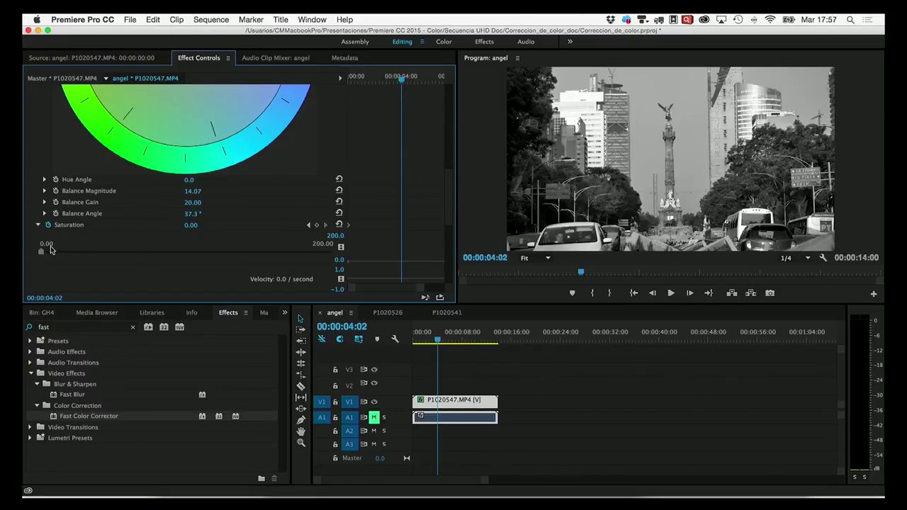
left_click_drag(42, 253, 138, 251)
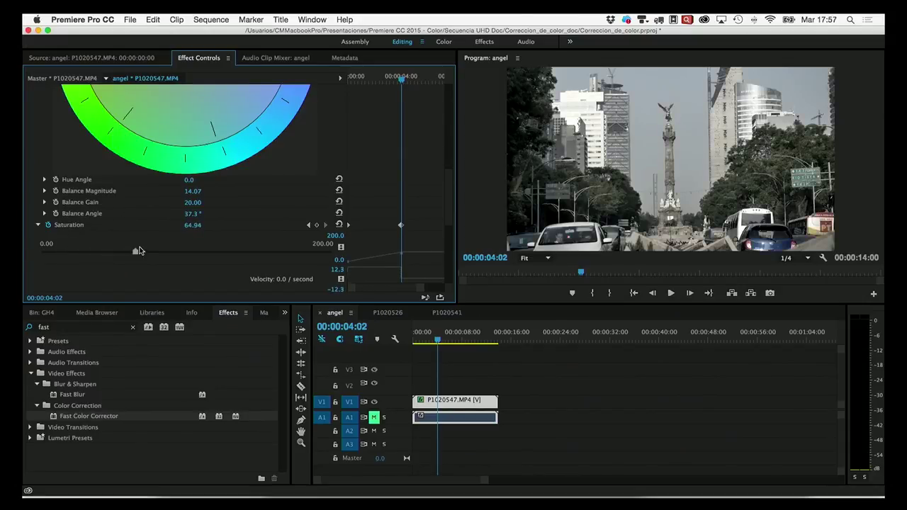
left_click_drag(150, 249, 180, 248)
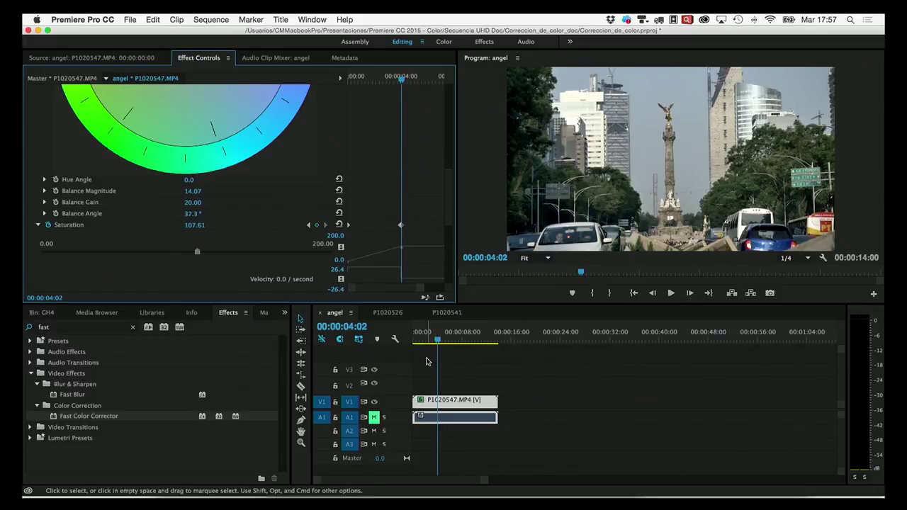
Play the clip from 00:00:00:00 and stop around 00:00:05:04 to preview the colour fade
left_click_drag(439, 343, 411, 341)
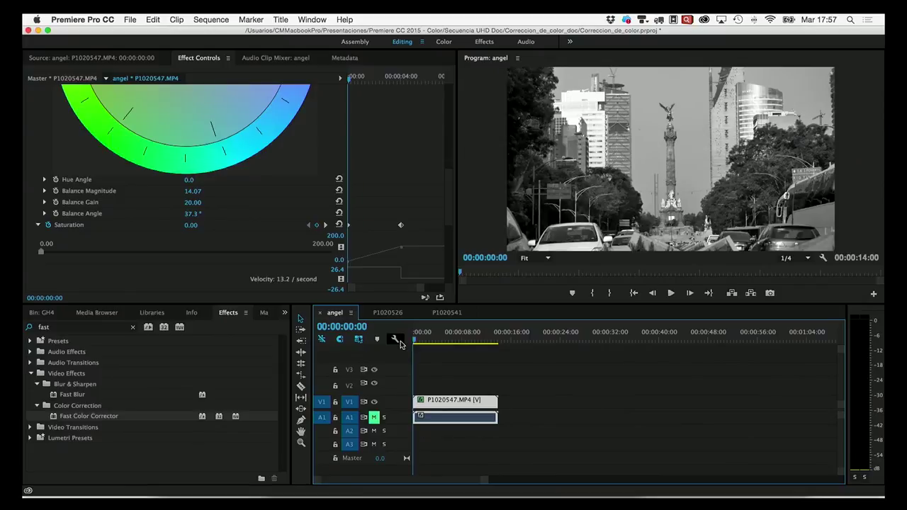
key("space")
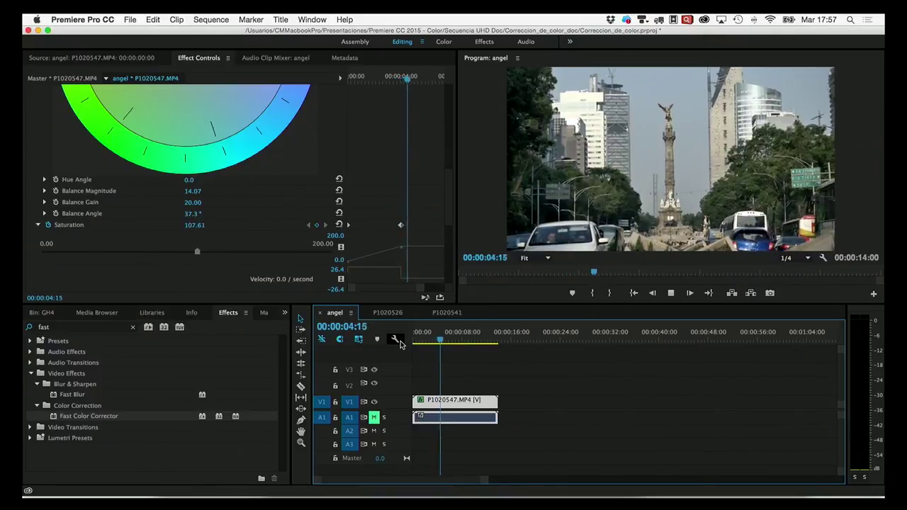
key("space")
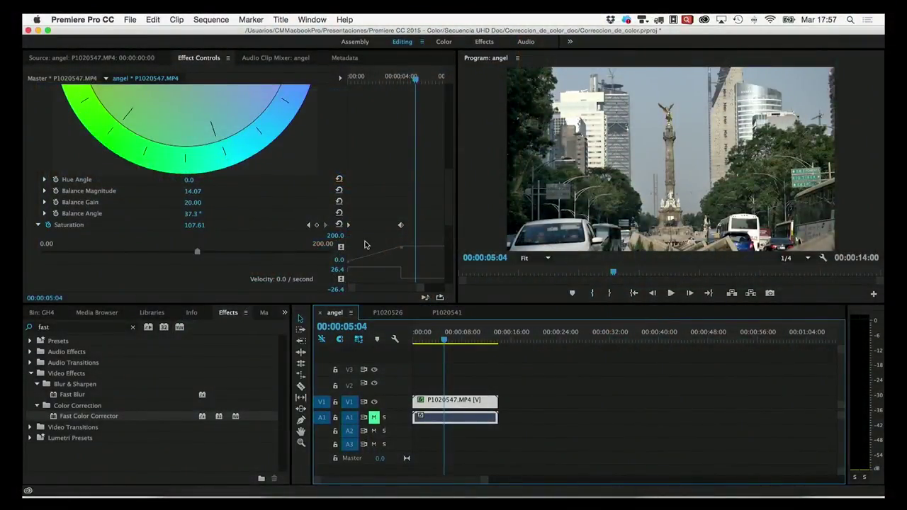
Set the later Saturation keyframe to Bezier, briefly trying Linear, then set the first keyframe to Bezier
right_click(401, 228)
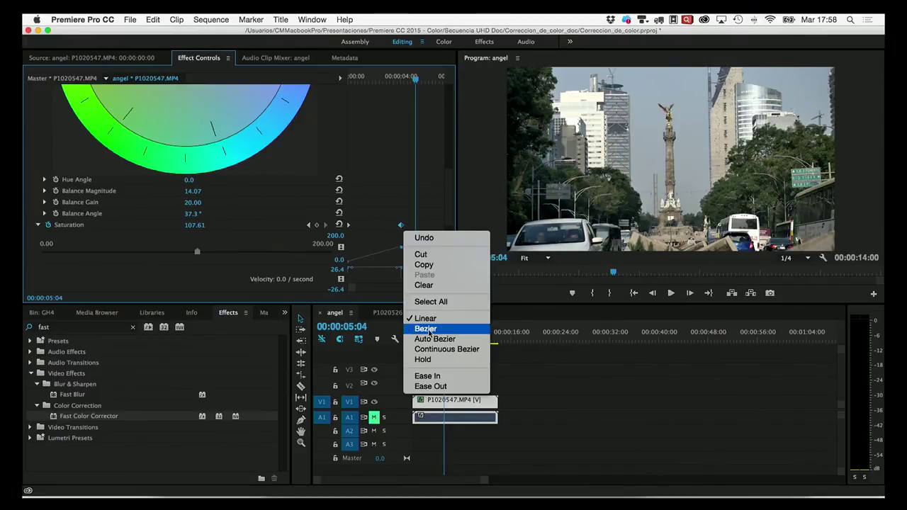
left_click(426, 330)
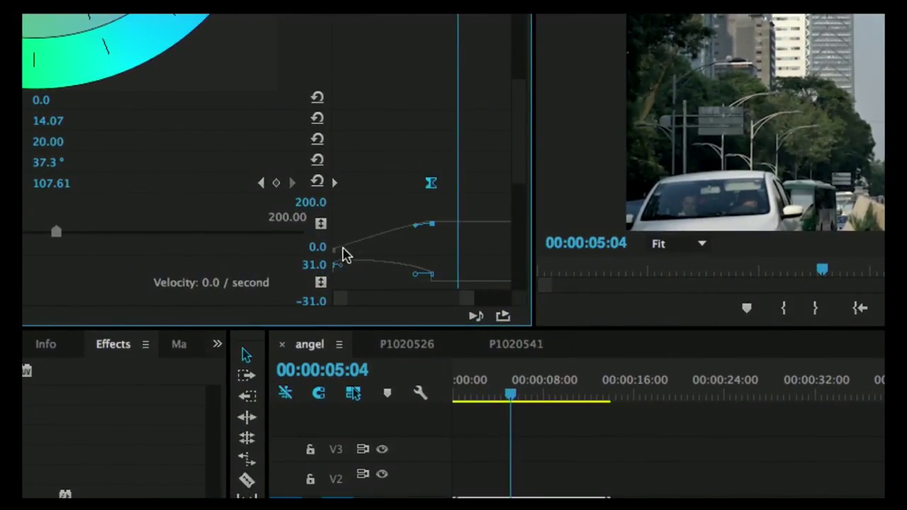
right_click(431, 185)
left_click(476, 355)
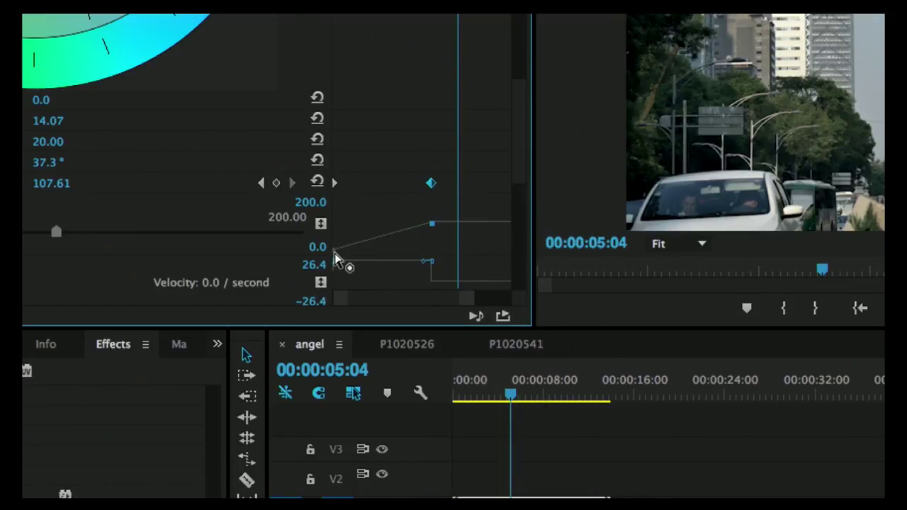
right_click(431, 184)
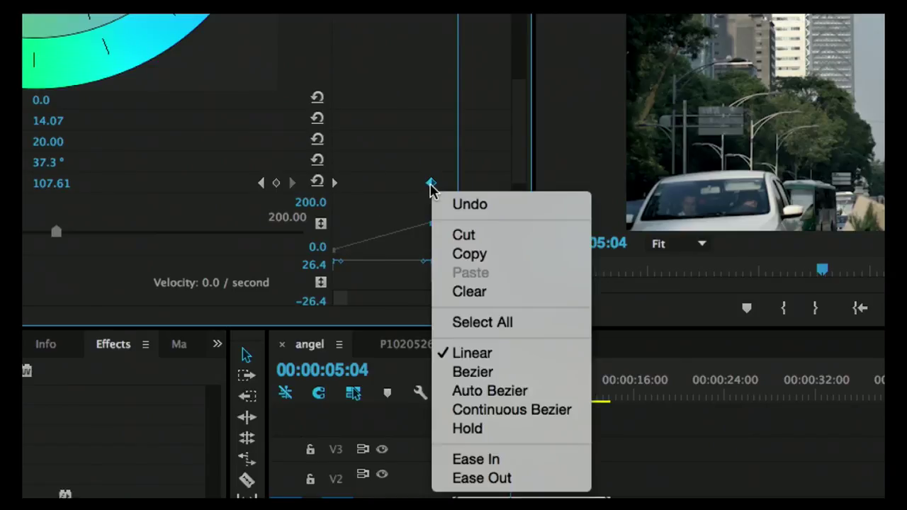
left_click(469, 372)
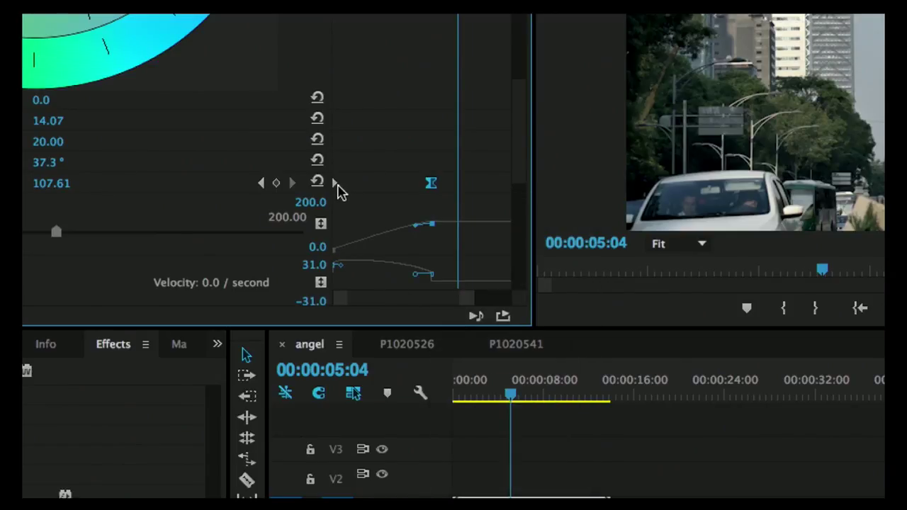
right_click(335, 183)
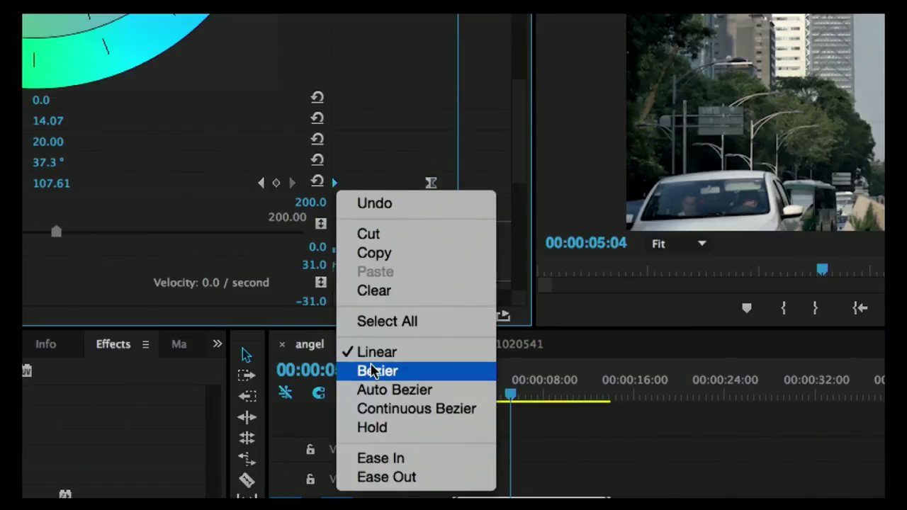
left_click(374, 371)
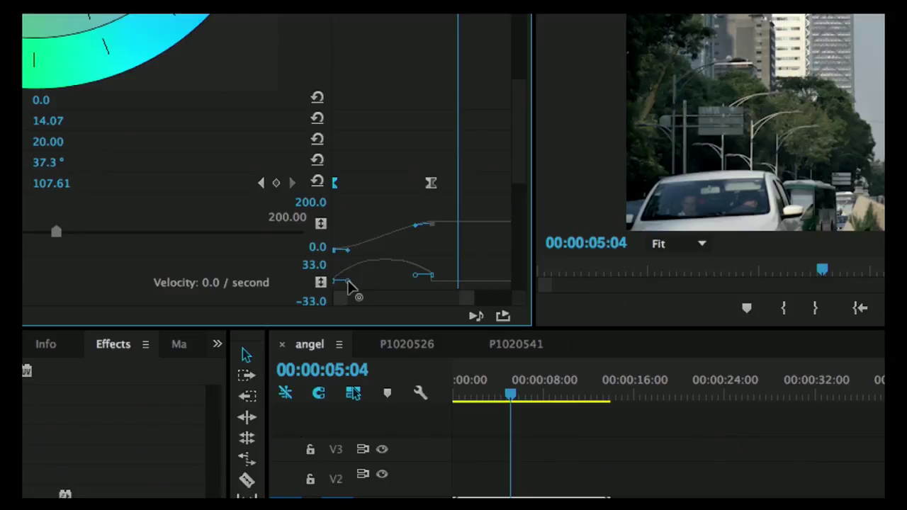
left_click_drag(349, 282, 352, 257)
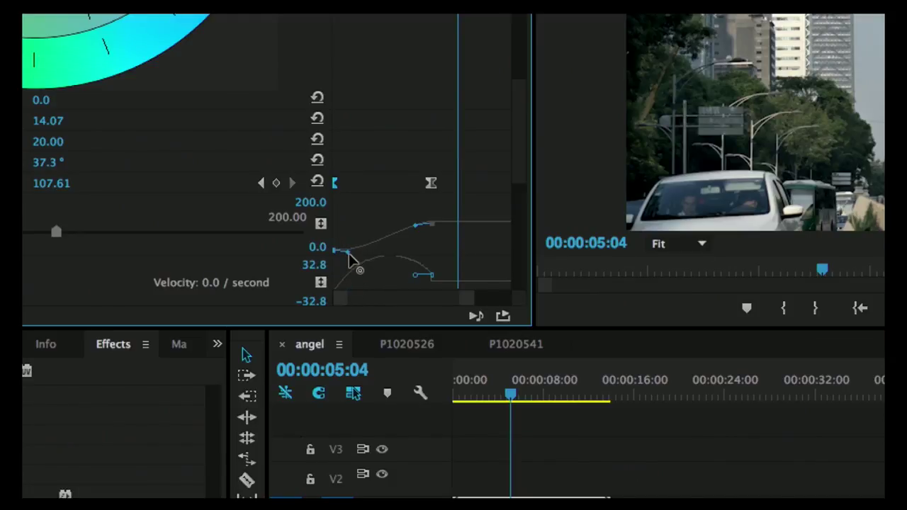
mouse_move(348, 250)
left_mouse_down()
mouse_move(345, 232)
mouse_move(352, 250)
left_mouse_up()
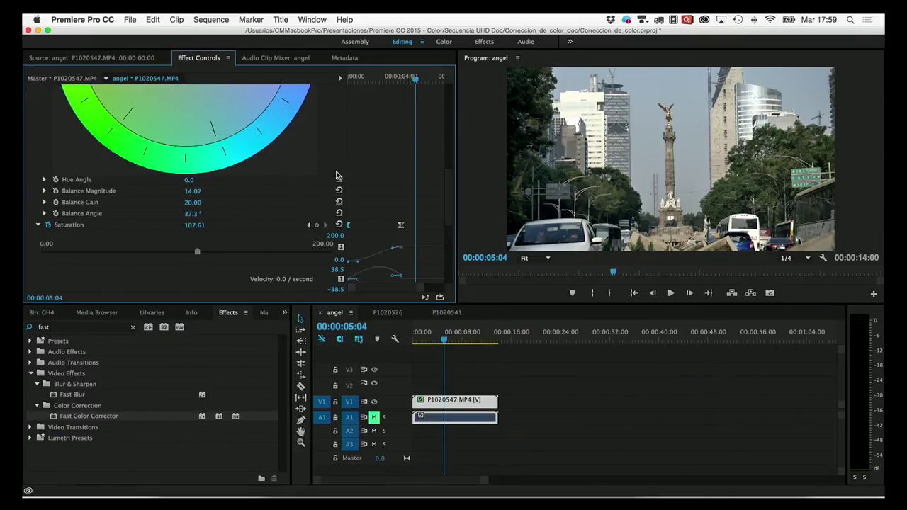
scroll(372, 212, "up", 3)
Collapse the angel clip's Fast Color Corrector settings and switch to the P1020526 sequence
scroll(372, 213, "up", 2)
scroll(372, 213, "up", 5)
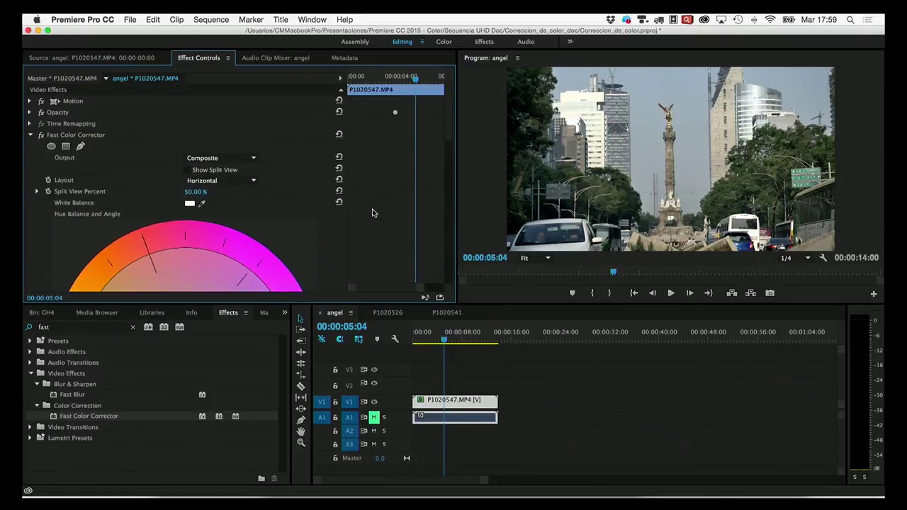
left_click(31, 136)
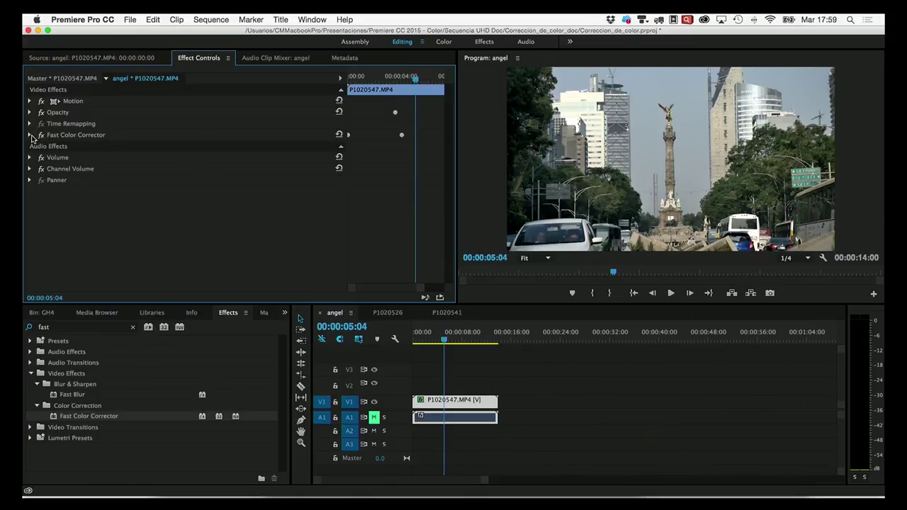
left_click(394, 313)
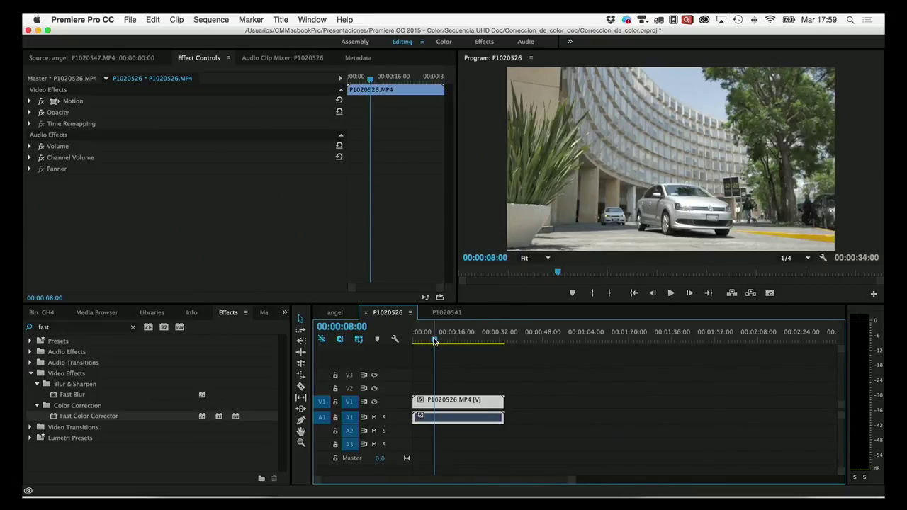
Mark an Out point at 00:00:09:24 in the P1020526 sequence
mouse_move(435, 342)
left_mouse_down()
mouse_move(450, 343)
mouse_move(435, 342)
left_mouse_up()
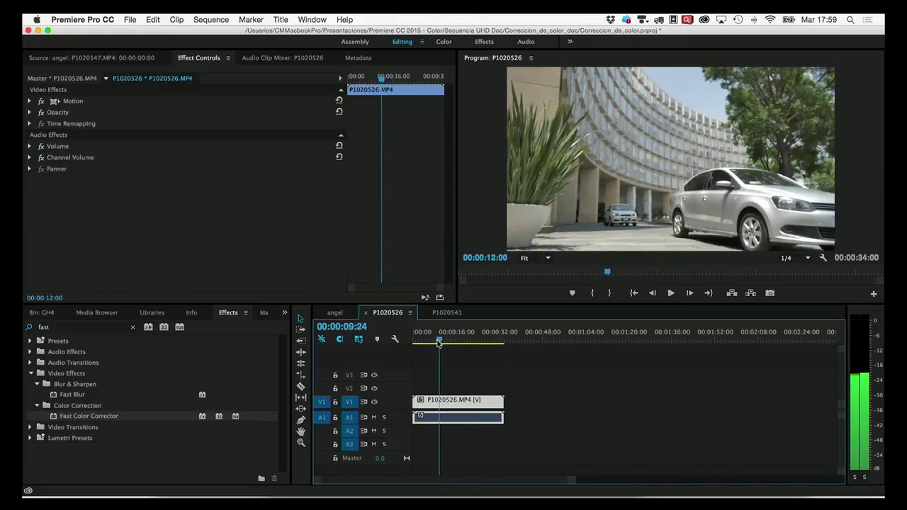
left_click_drag(435, 342, 430, 341)
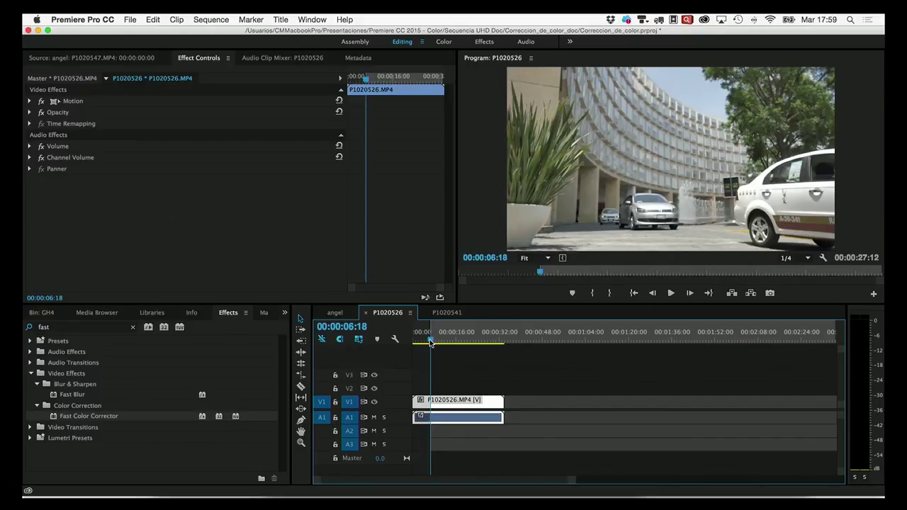
left_click_drag(430, 342, 439, 343)
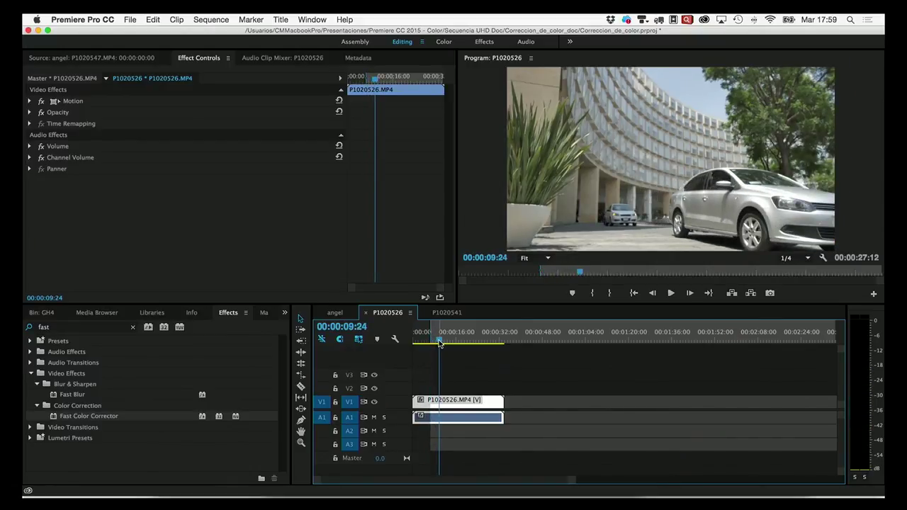
key("o")
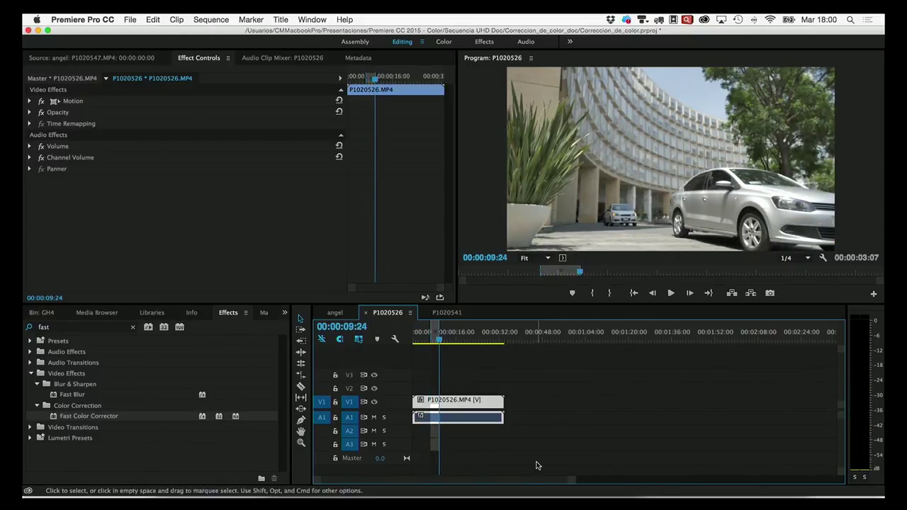
Zoom the timeline in and move the playhead back to about 00:00:06:22
left_click_drag(318, 483, 388, 478)
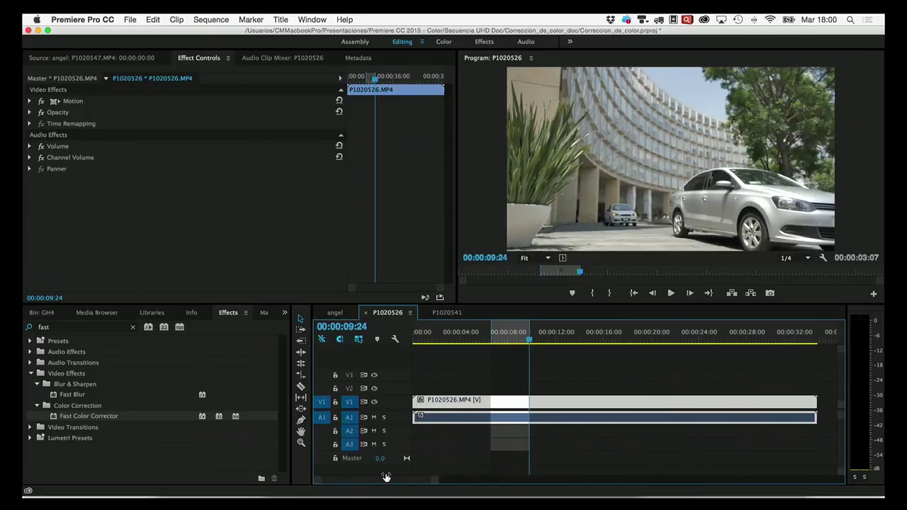
left_click_drag(365, 484, 340, 482)
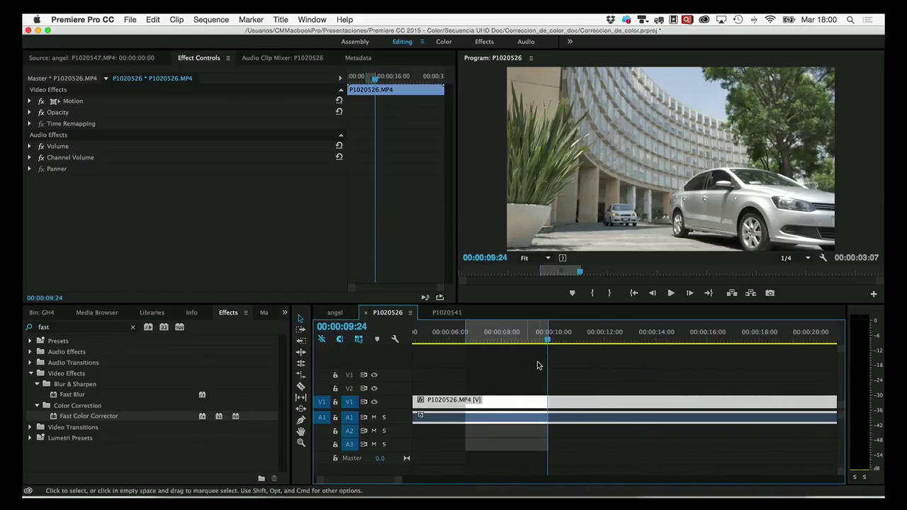
left_click_drag(546, 344, 472, 338)
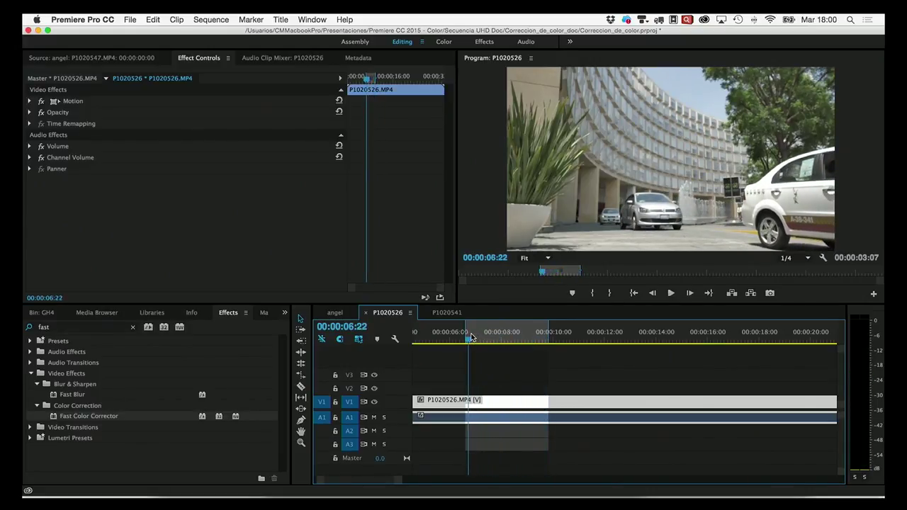
Set the Program monitor zoom to 50% and scroll the view down to the silver car
left_click(547, 258)
left_click(543, 305)
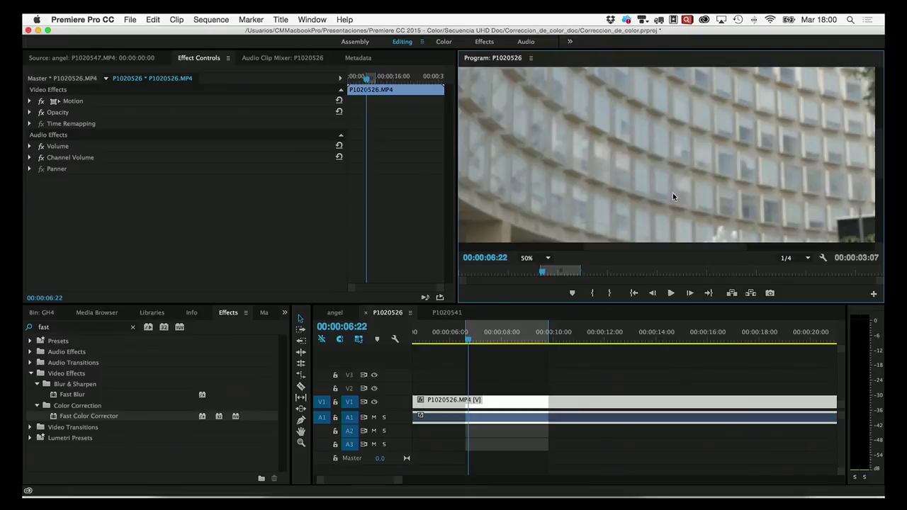
left_click(541, 261)
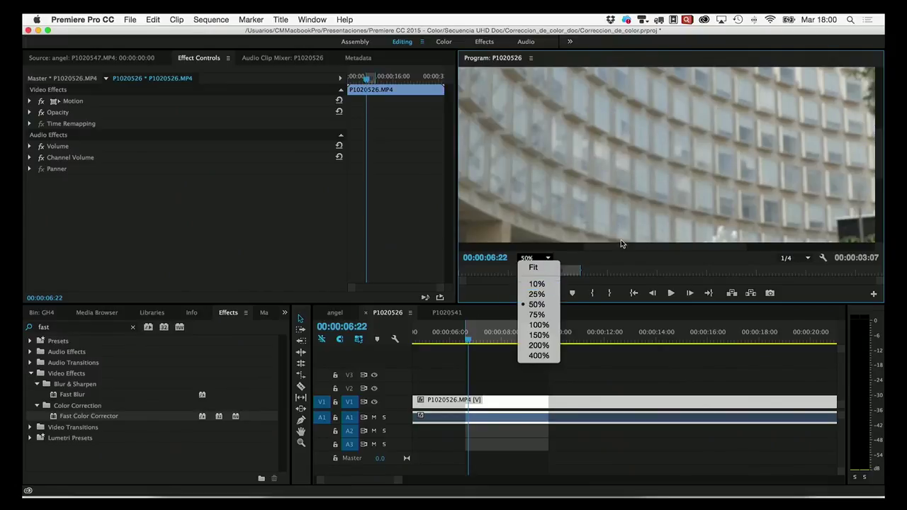
left_click(876, 144)
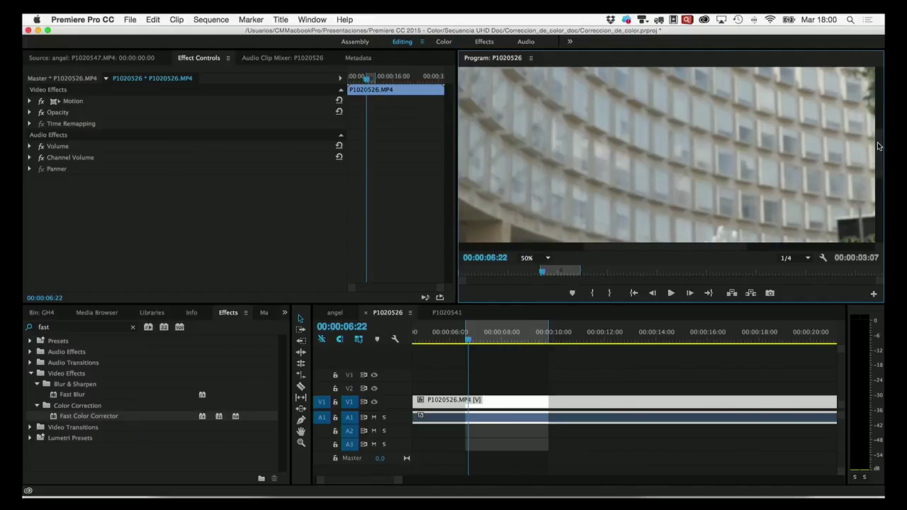
left_click_drag(878, 146, 877, 195)
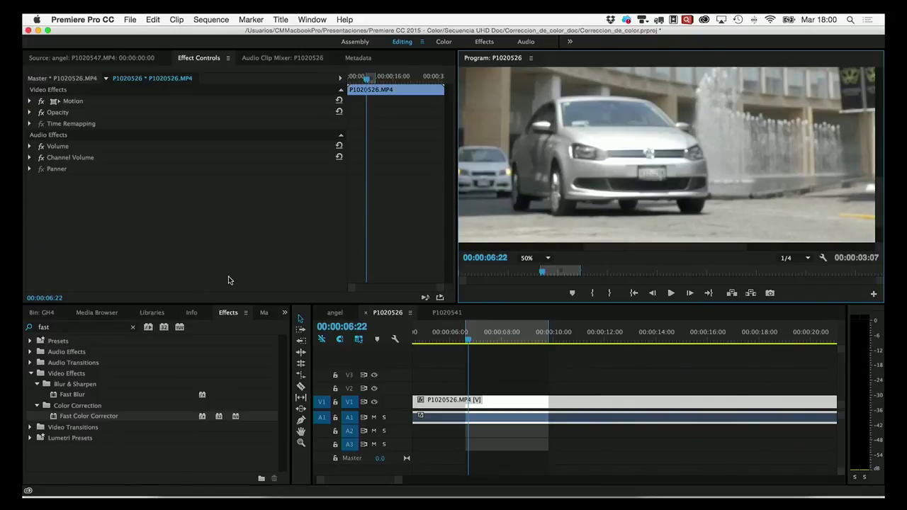
Search Effects for 'fast' and apply Fast Blur to the P1020526.MP4 clip
left_click(61, 328)
key("BackSpace")
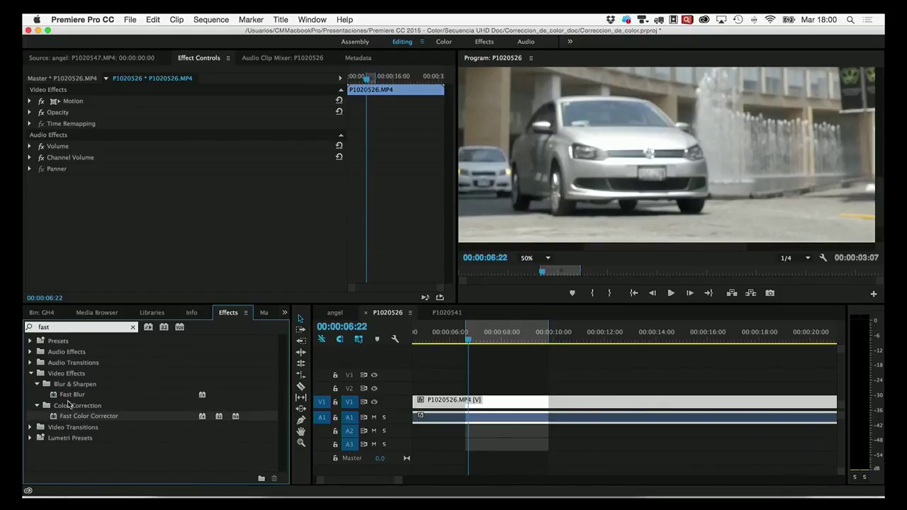
left_click_drag(55, 398, 442, 401)
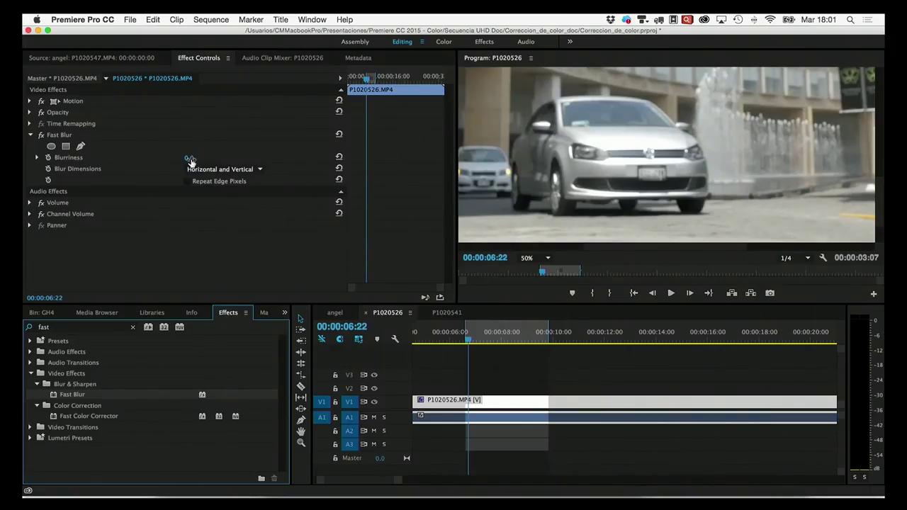
Raise Fast Blur's Blurriness from 0.0 to 31.0
left_click_drag(189, 162, 198, 159)
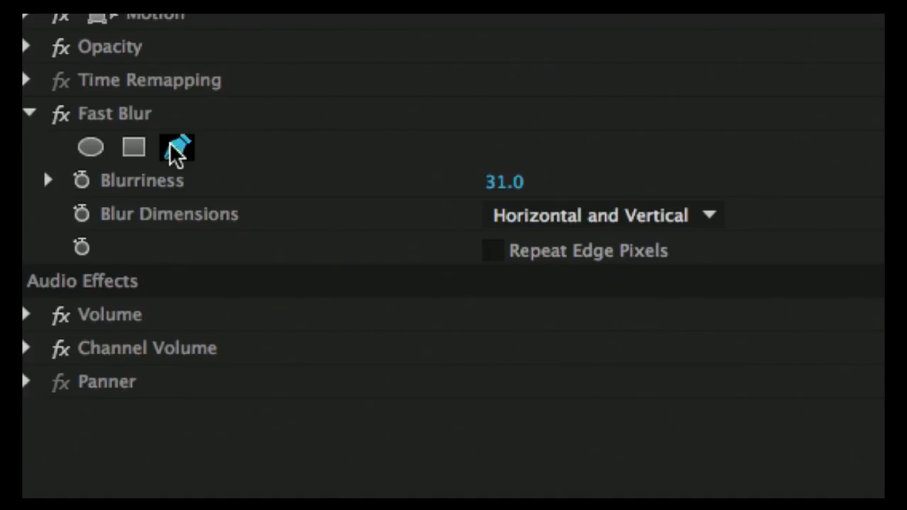
Draw a closed four-point pen mask around the silver car's licence plate for the Fast Blur
left_click(176, 151)
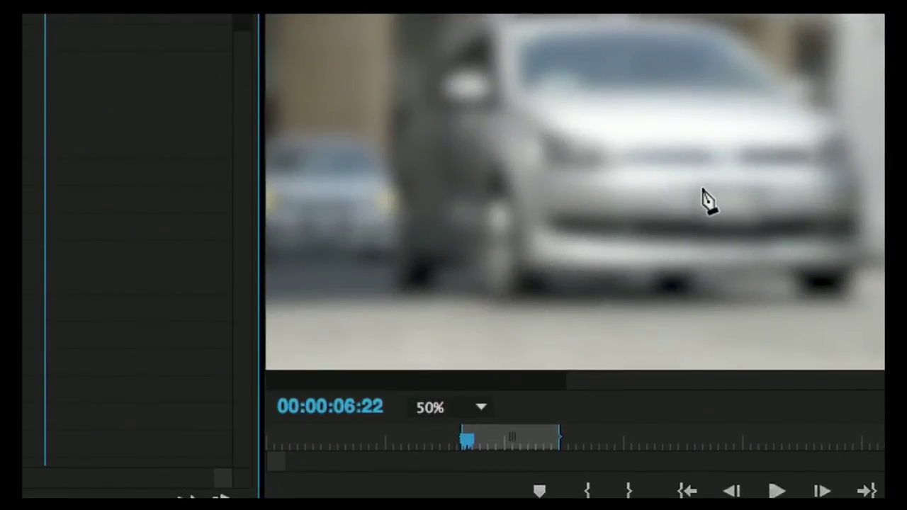
left_click(701, 187)
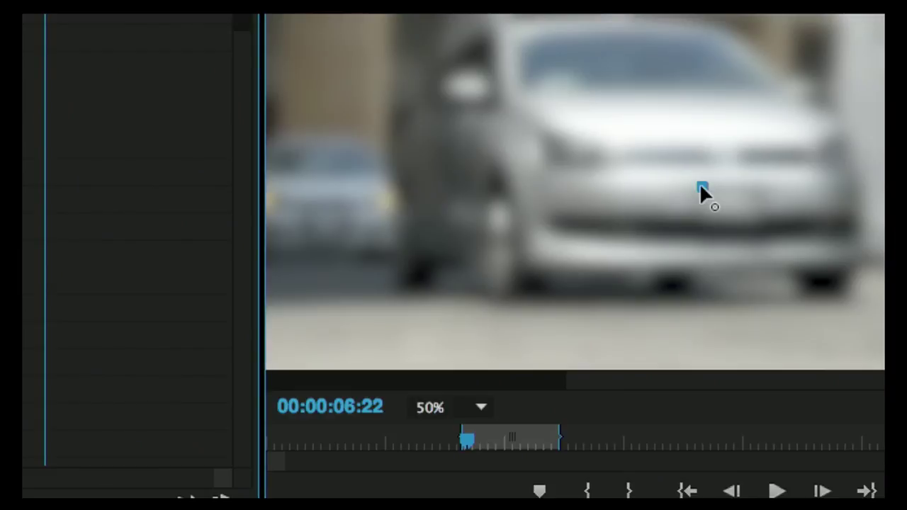
left_click(765, 188)
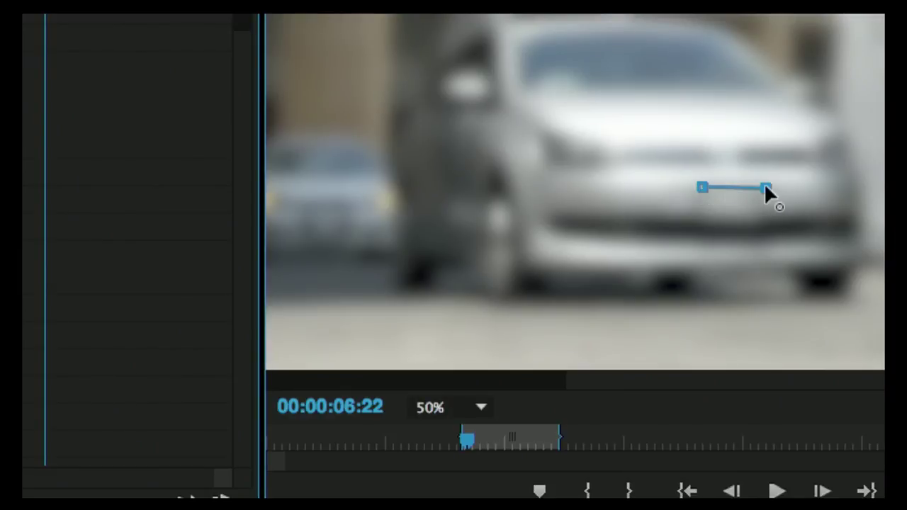
left_click(769, 228)
left_click(699, 228)
left_click(701, 188)
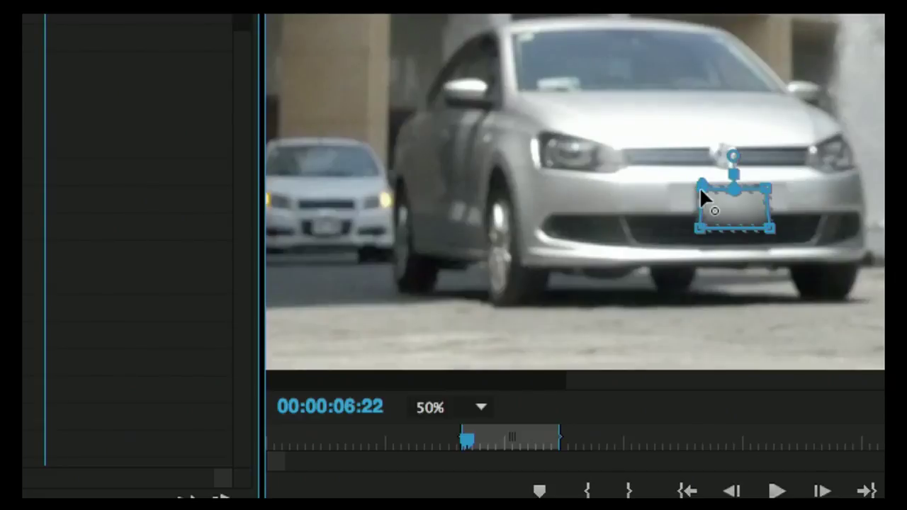
Step frames back and forth to check the mask's coverage, ending at 06:23
key("Left")
key("Left")
key("Left")
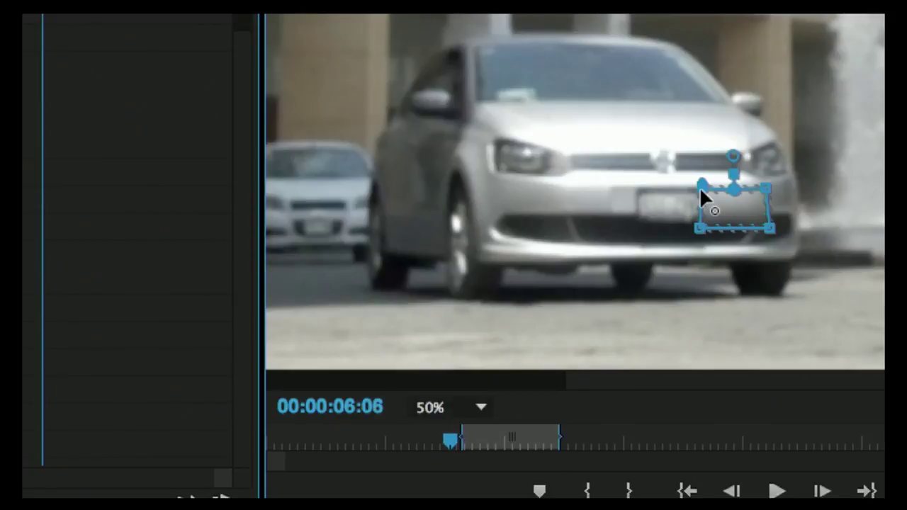
key("Right")
key("Right")
key("Right")
key("Right")
key("Right")
key("Right")
key("Right")
key("Right")
key("Right")
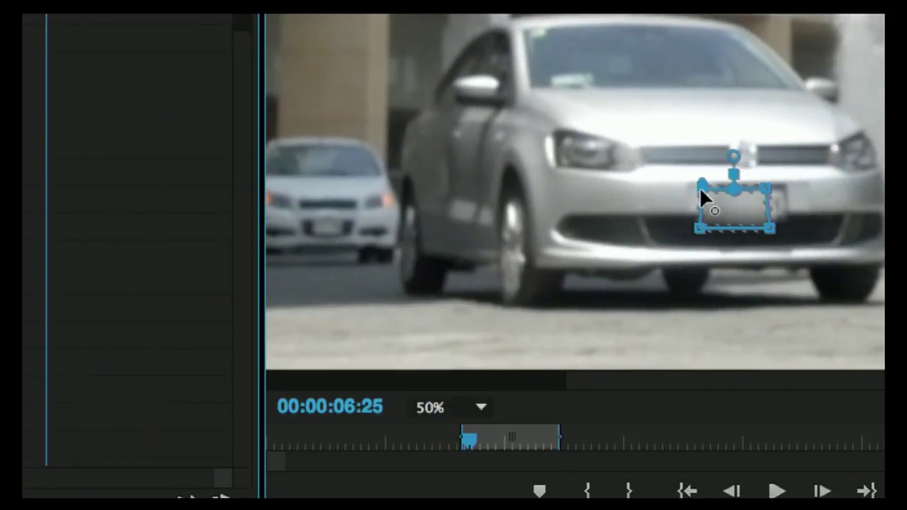
key("Left")
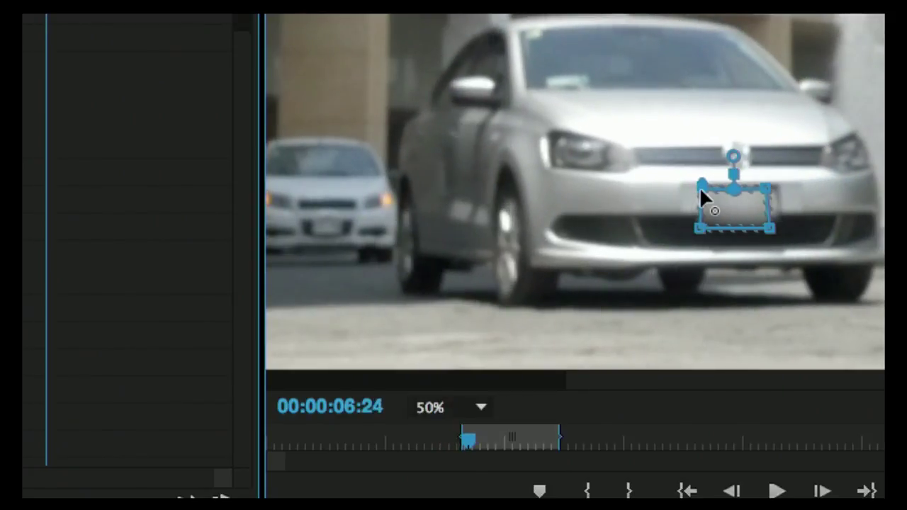
key("Left")
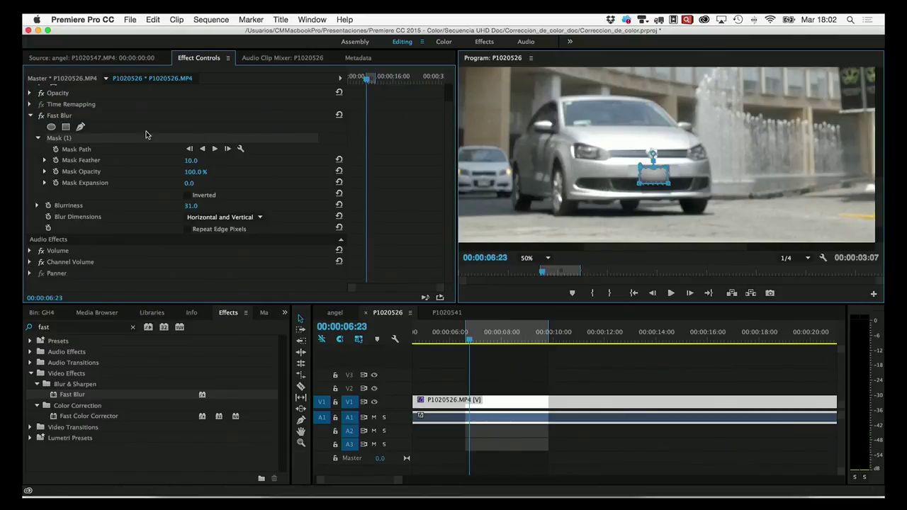
left_click(68, 116)
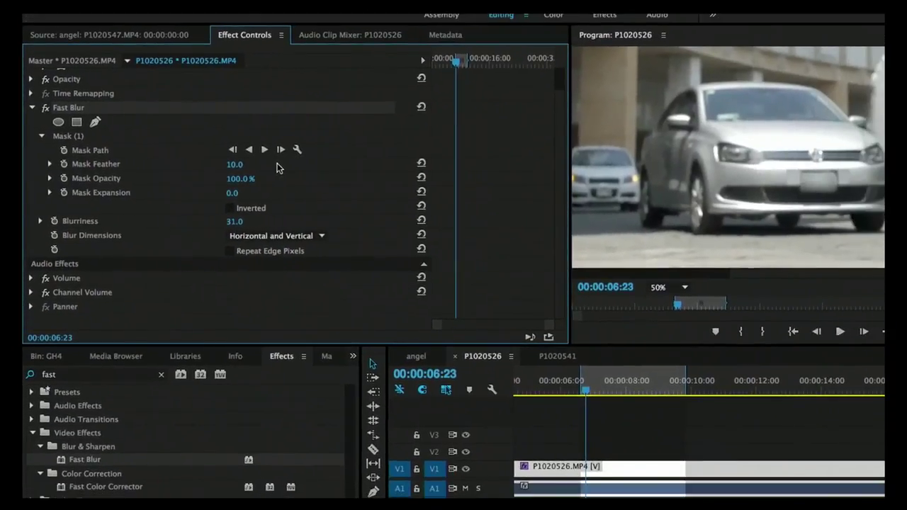
left_click_drag(232, 164, 239, 166)
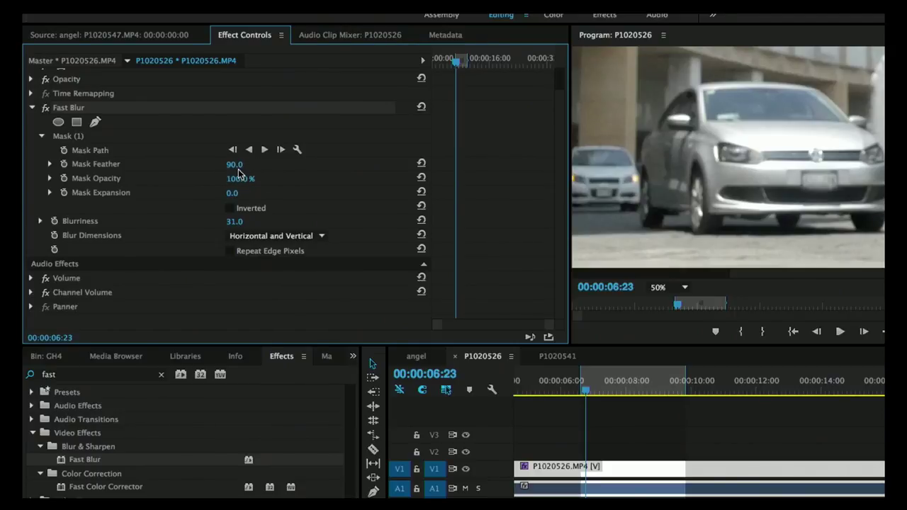
left_click_drag(232, 193, 247, 195)
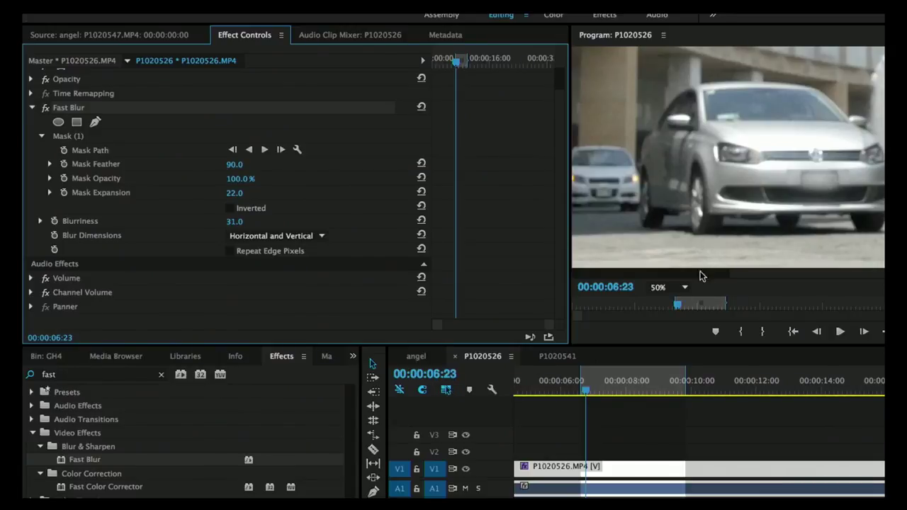
left_click(450, 373)
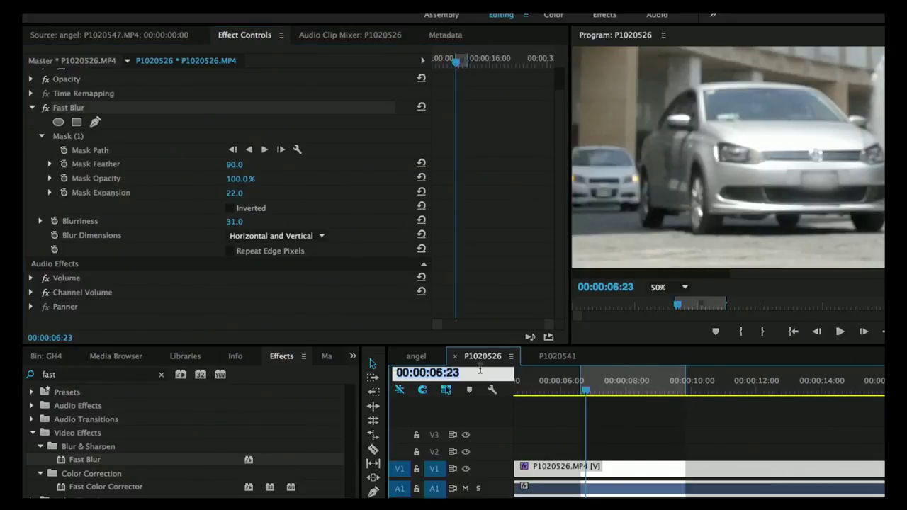
Preview the car moving past 07:00, then jump the playhead to 00:00:06:23
key("Escape")
key("Escape")
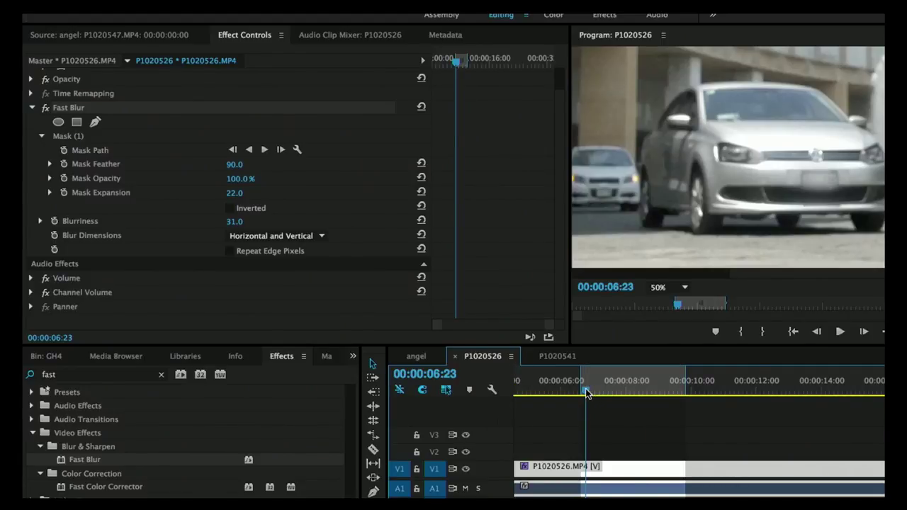
left_click_drag(587, 394, 574, 386)
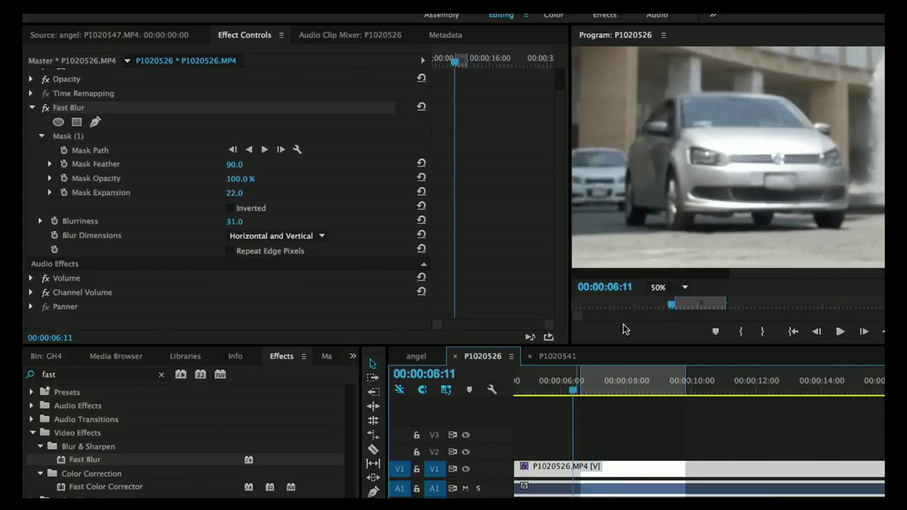
key("j")
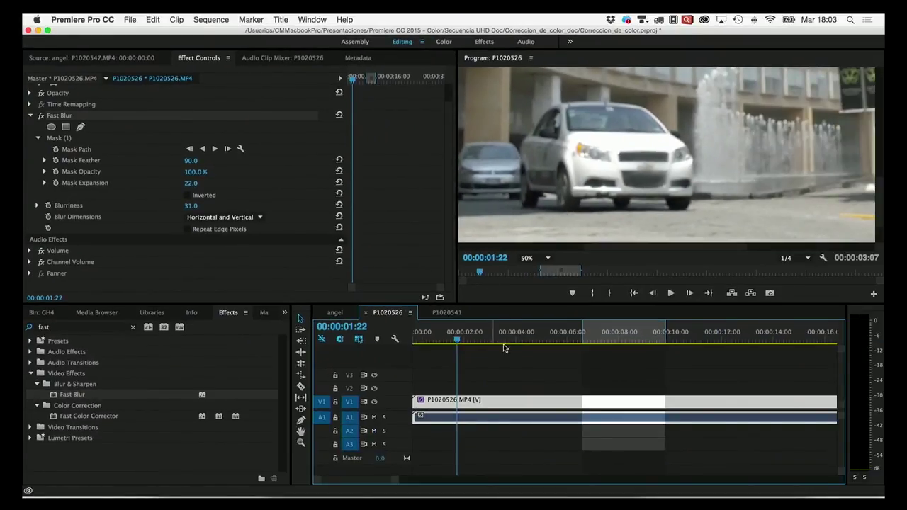
mouse_move(457, 342)
left_mouse_down()
mouse_move(594, 355)
mouse_move(586, 353)
left_mouse_up()
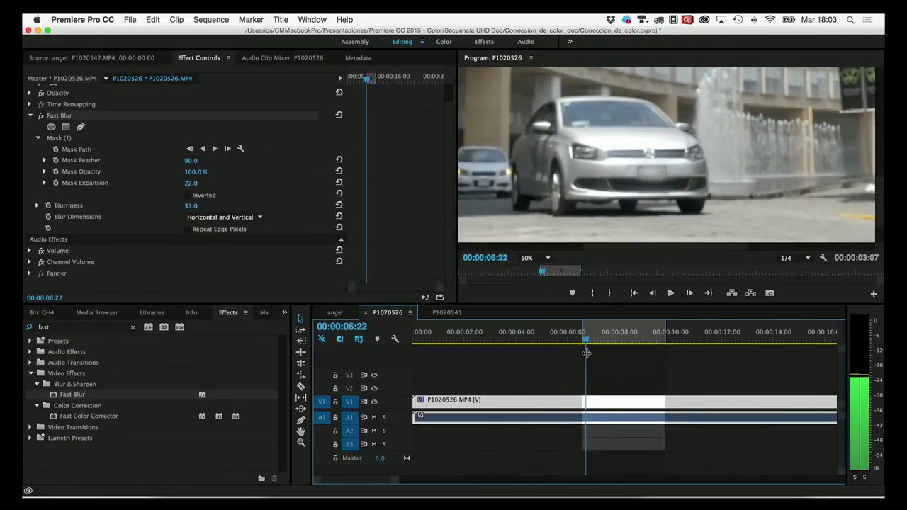
left_click(368, 326)
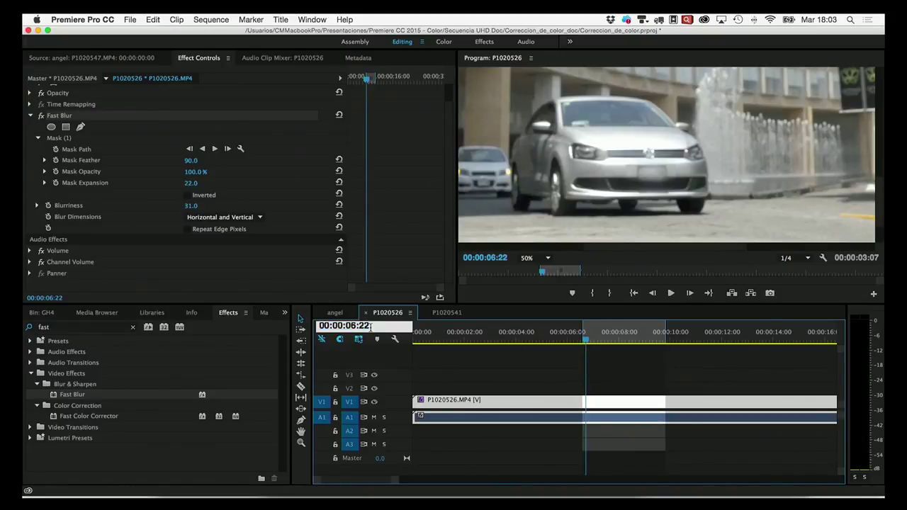
type("3")
key("Return")
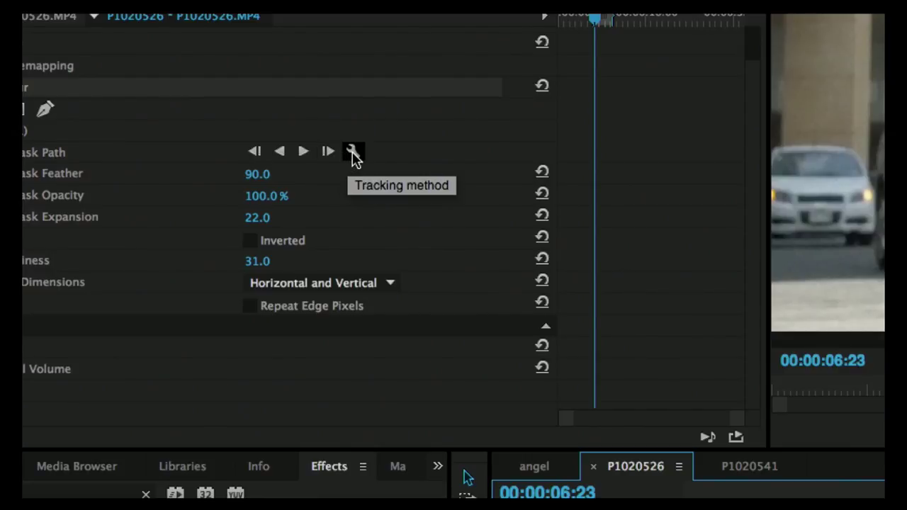
Track the plate mask forward by Position, Scale & Rotation, stop near 09:22, and save
left_click(352, 155)
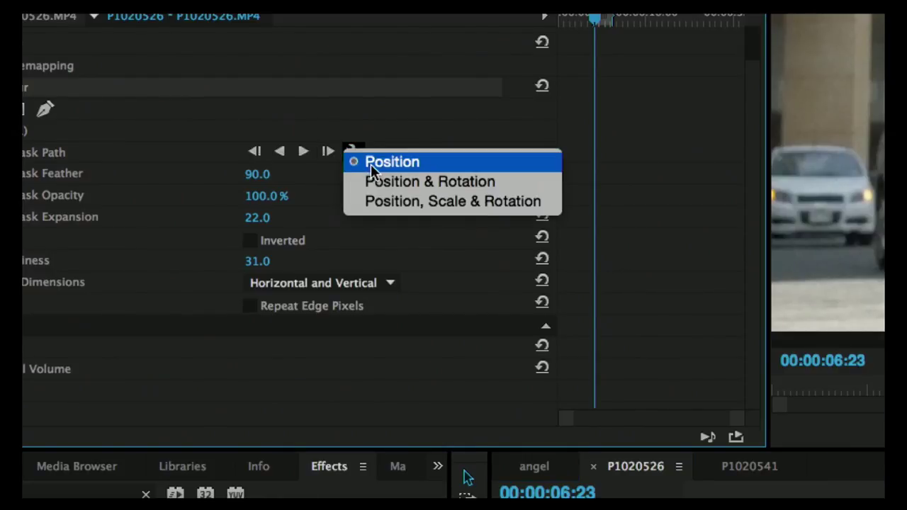
left_click(372, 202)
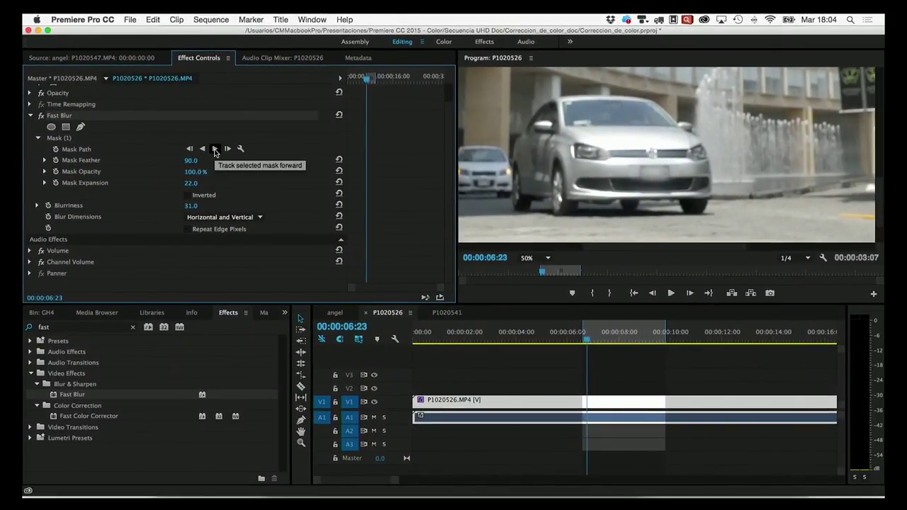
left_click(214, 148)
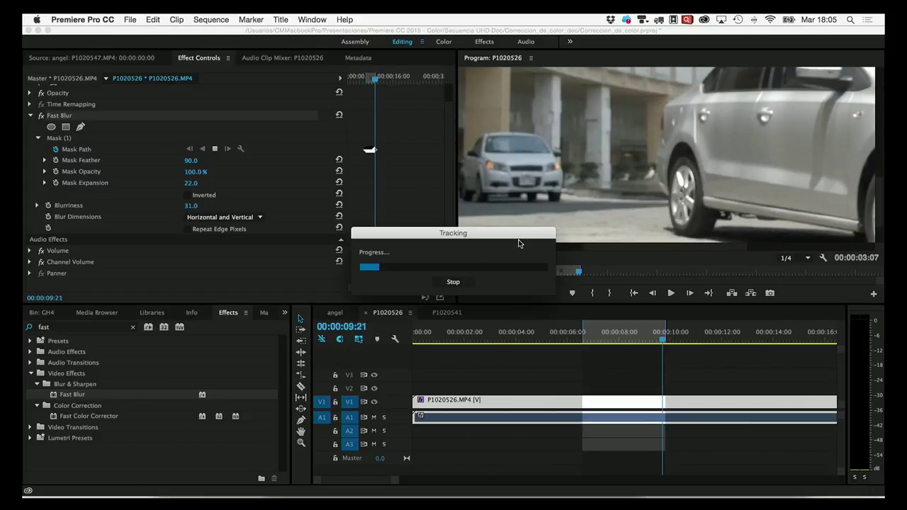
left_click(453, 282)
key("super+s")
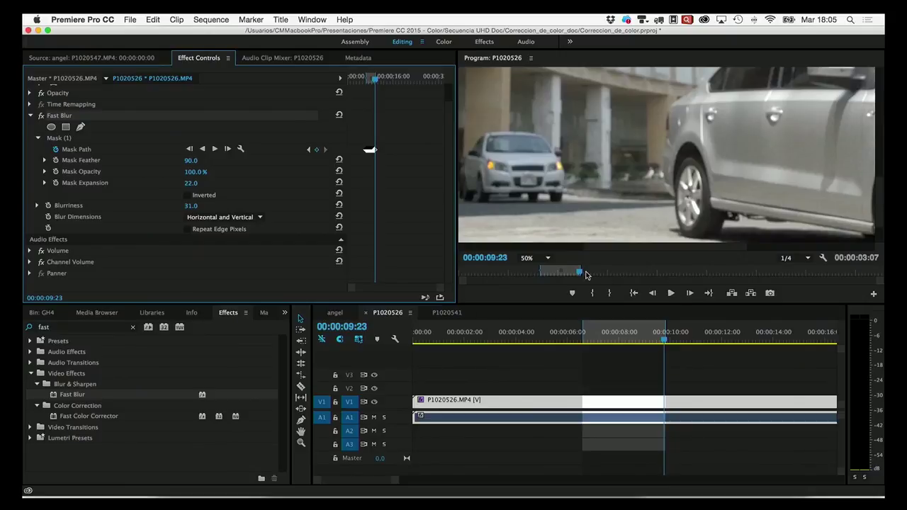
Scrub back to 07:10 to check tracking and lower Mask Feather to 0.0 for a hard edge
mouse_move(579, 276)
left_mouse_down()
mouse_move(541, 271)
mouse_move(558, 273)
left_mouse_up()
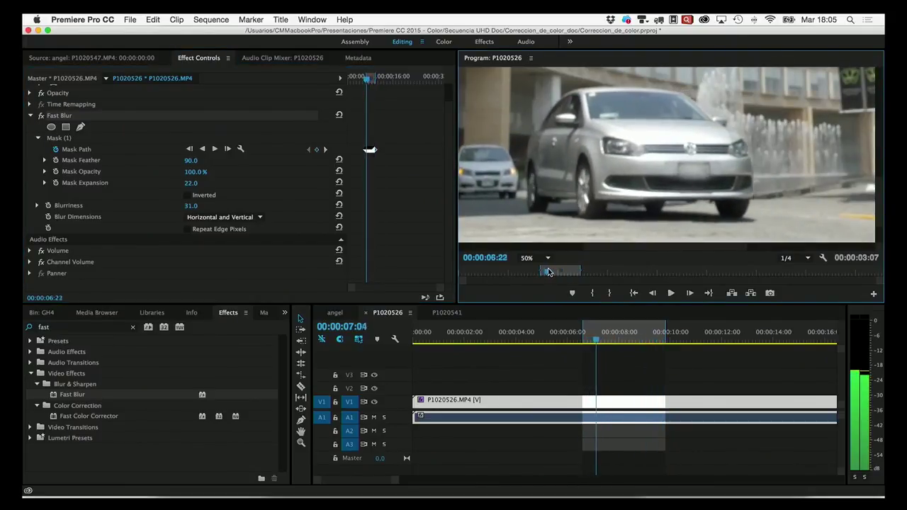
left_click_drag(558, 273, 550, 274)
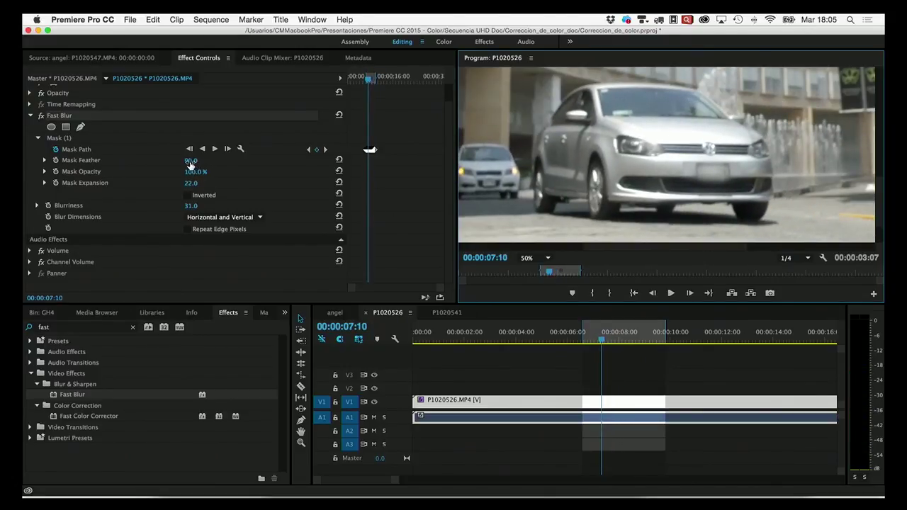
left_click_drag(191, 164, 180, 165)
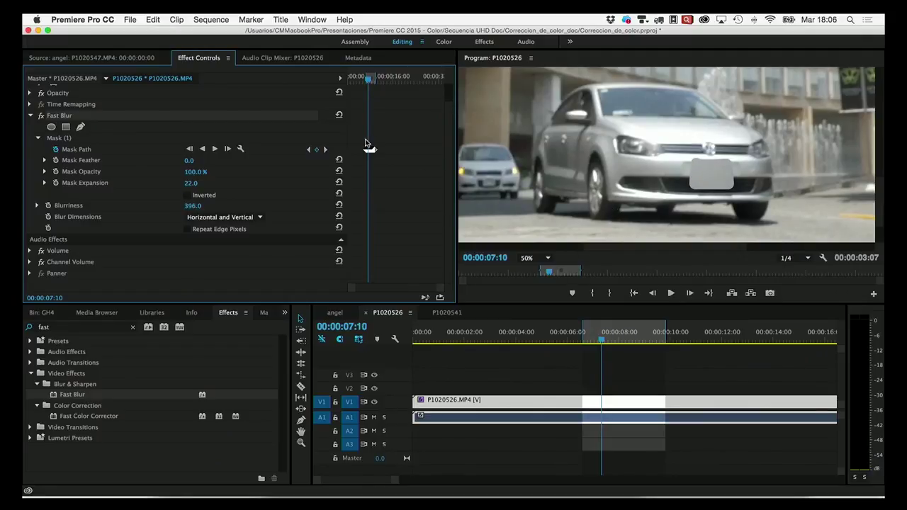
left_click_drag(352, 292, 369, 292)
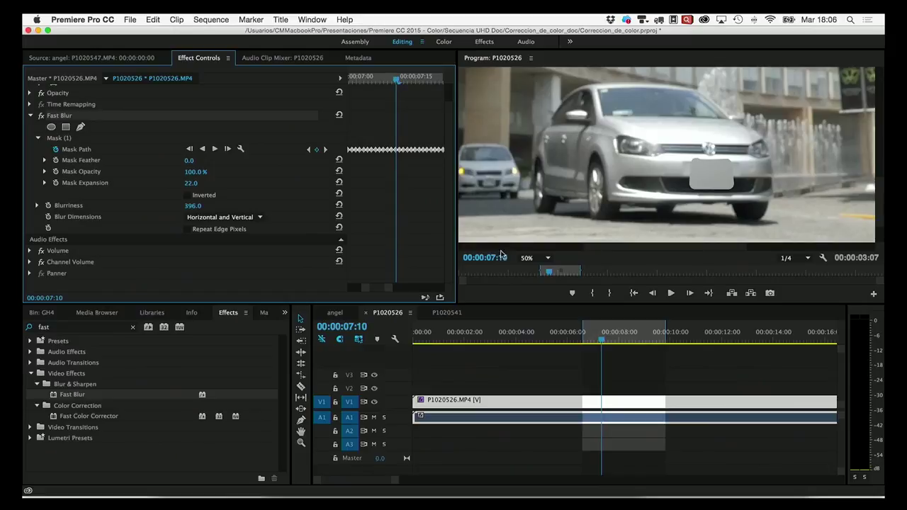
Scrub between about 06:25 and 08:14 to verify the tracked blur, then set monitor zoom to Fit
left_click(602, 343)
left_click_drag(601, 343, 588, 344)
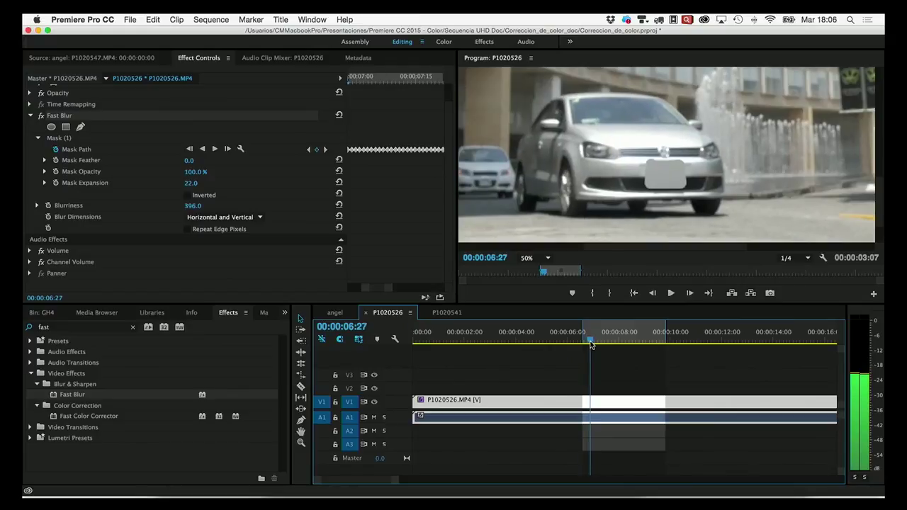
left_click_drag(588, 345, 616, 342)
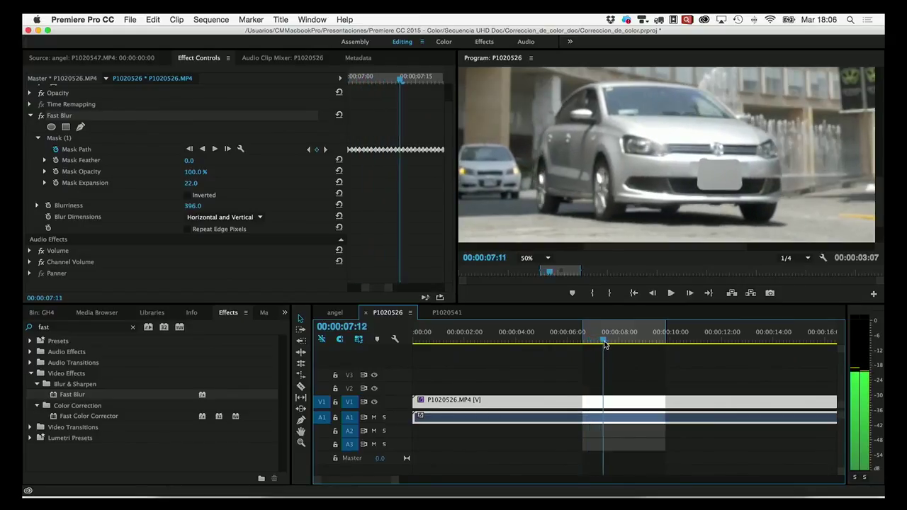
mouse_move(617, 341)
left_mouse_down()
mouse_move(629, 342)
mouse_move(593, 342)
left_mouse_up()
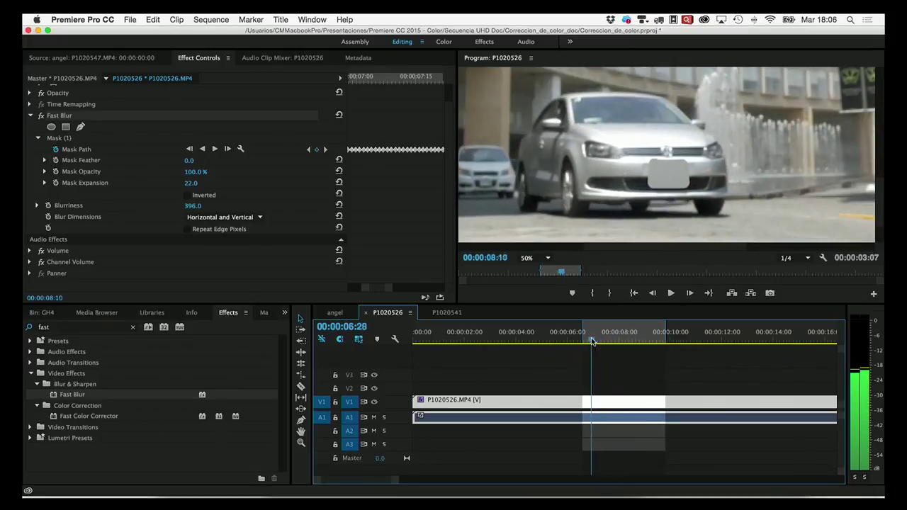
left_click(546, 259)
left_click(544, 268)
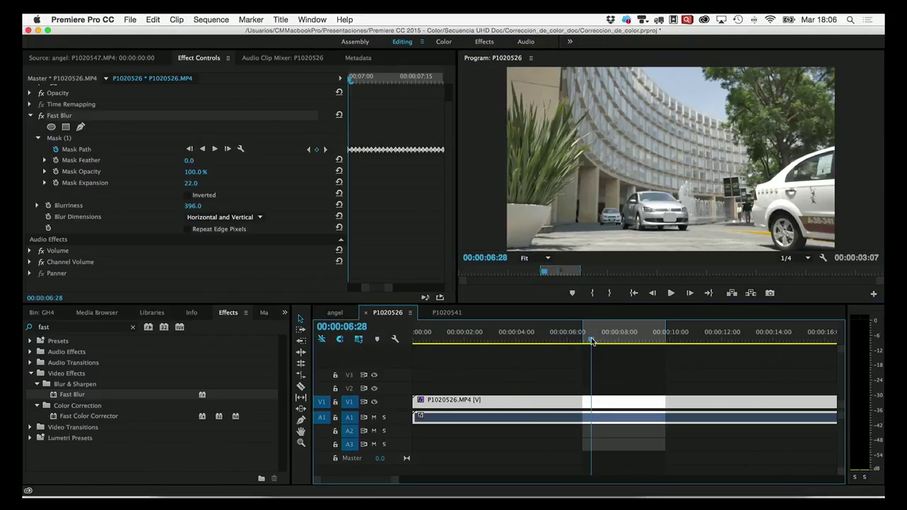
Review the tracked plate blur around 07:06–09:06, then set Mask Feather 90.0 and Blurriness 247.0 and replay
key("space")
left_click_drag(618, 346, 651, 353)
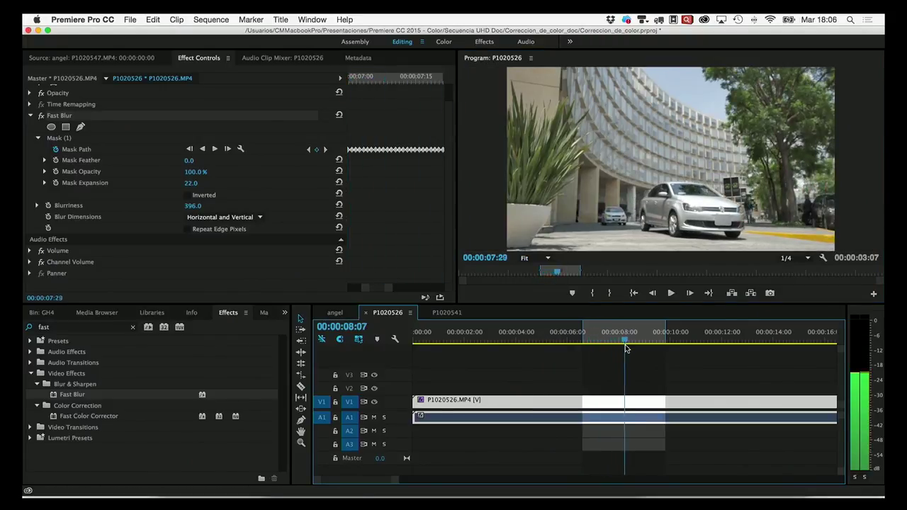
left_click_drag(650, 353, 596, 346)
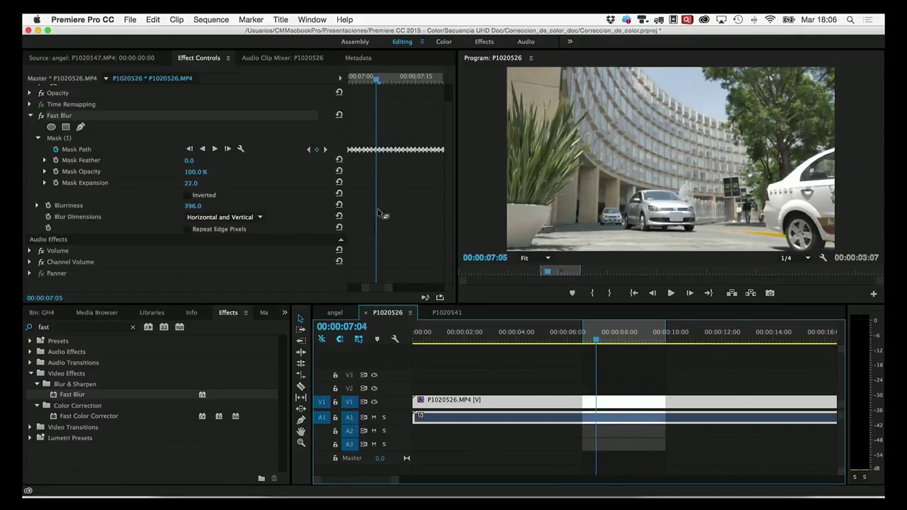
left_click(193, 162)
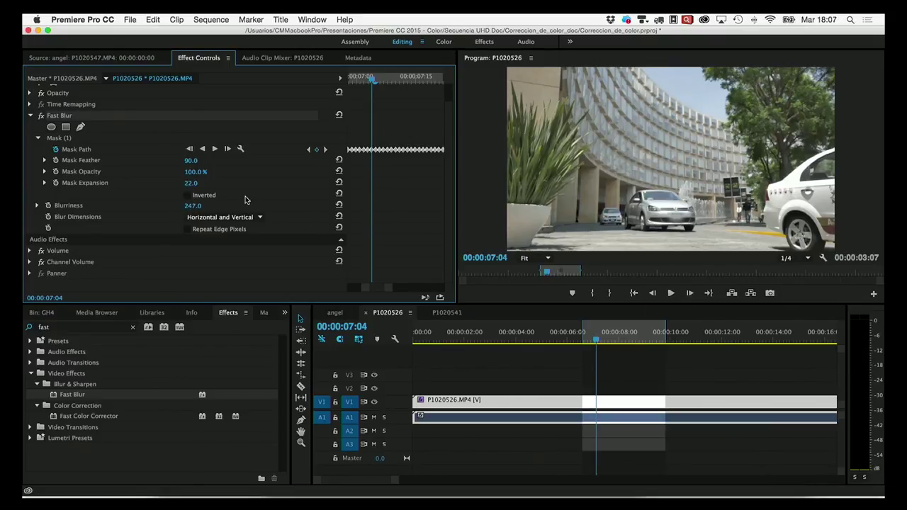
key("space")
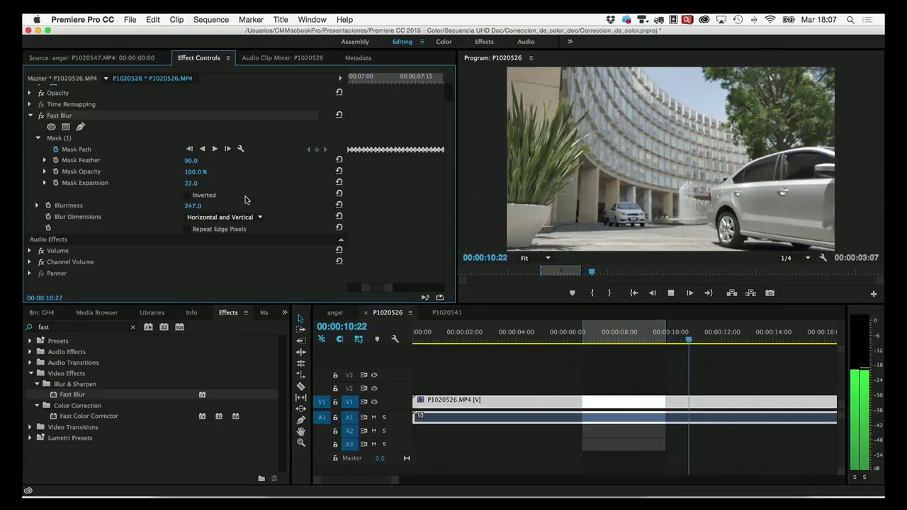
key("space")
left_click(586, 337)
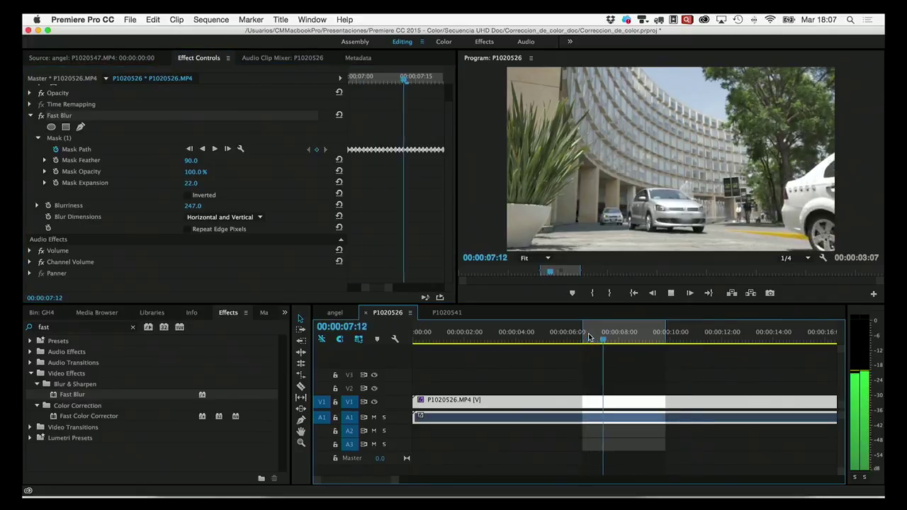
key("space")
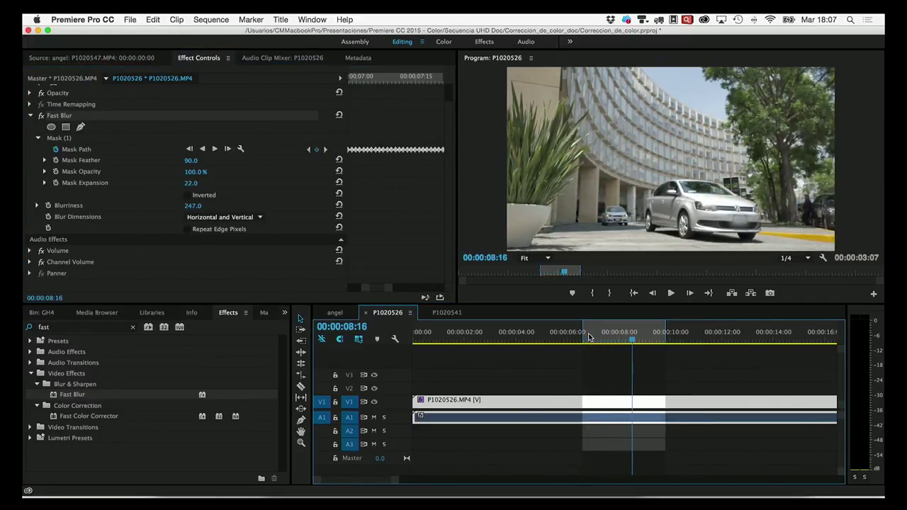